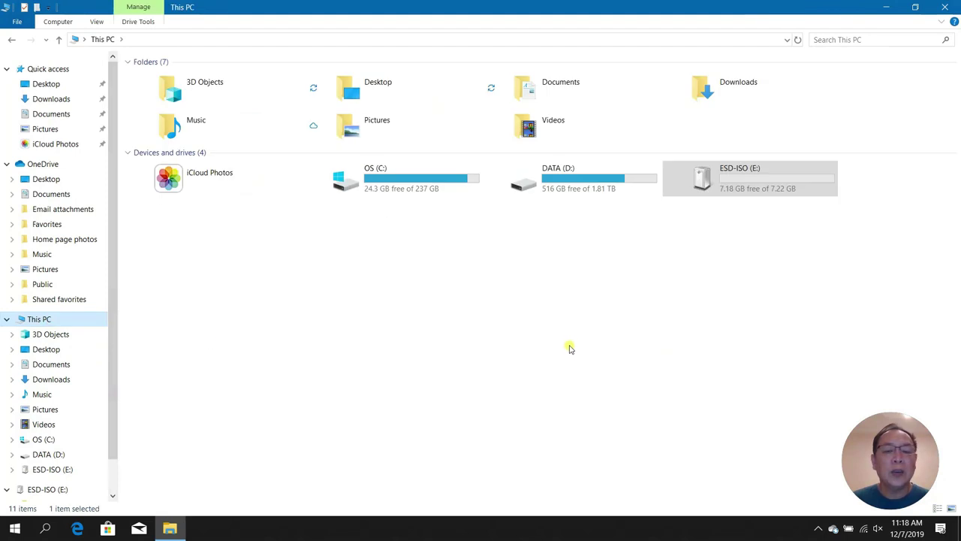
Permanently delete the six CEH v10 Exam PDF files from the ESD-ISO (E:) drive.
{"action": "left_click", "coordinate": [733, 193]}
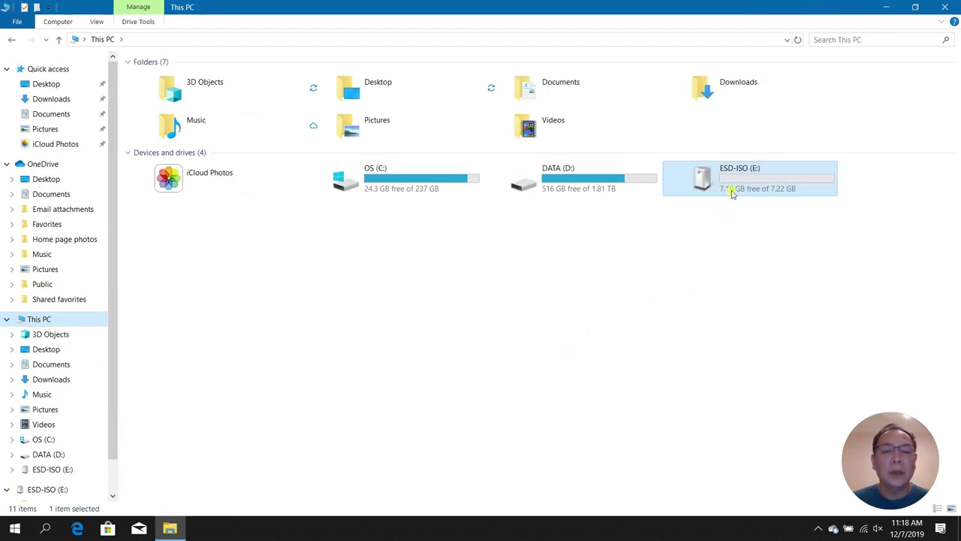
{"action": "double_click", "coordinate": [732, 193]}
{"action": "left_click", "coordinate": [236, 175]}
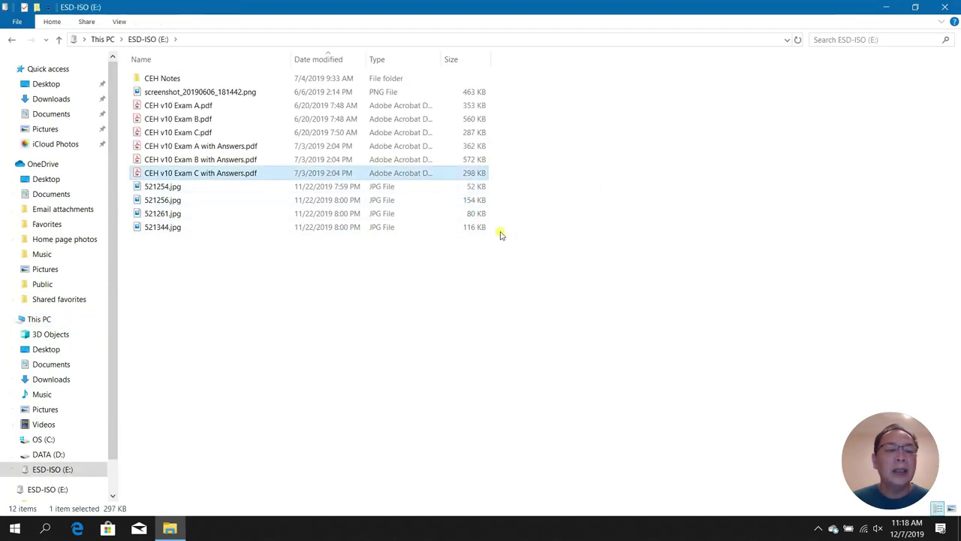
{"action": "key", "text": "shift+Up"}
{"action": "key", "text": "shift+Up"}
{"action": "key", "text": "shift+Up"}
{"action": "key", "text": "shift+Up"}
{"action": "key", "text": "shift+Up"}
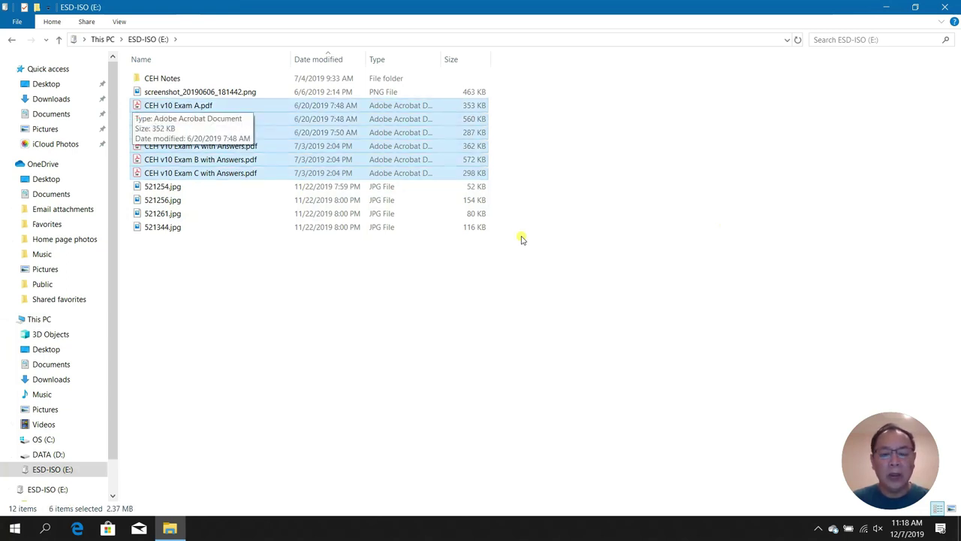
{"action": "key", "text": "shift+Delete"}
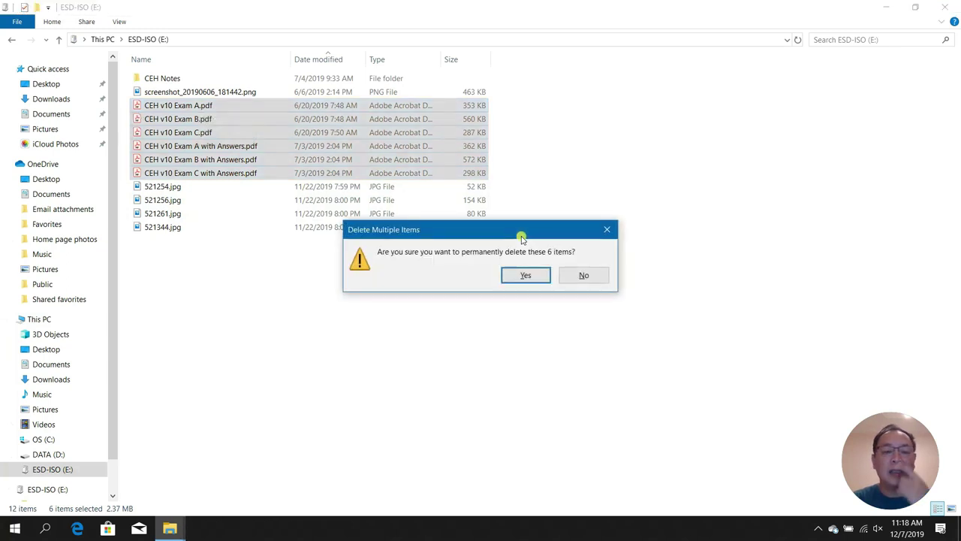
{"action": "left_click", "coordinate": [526, 276]}
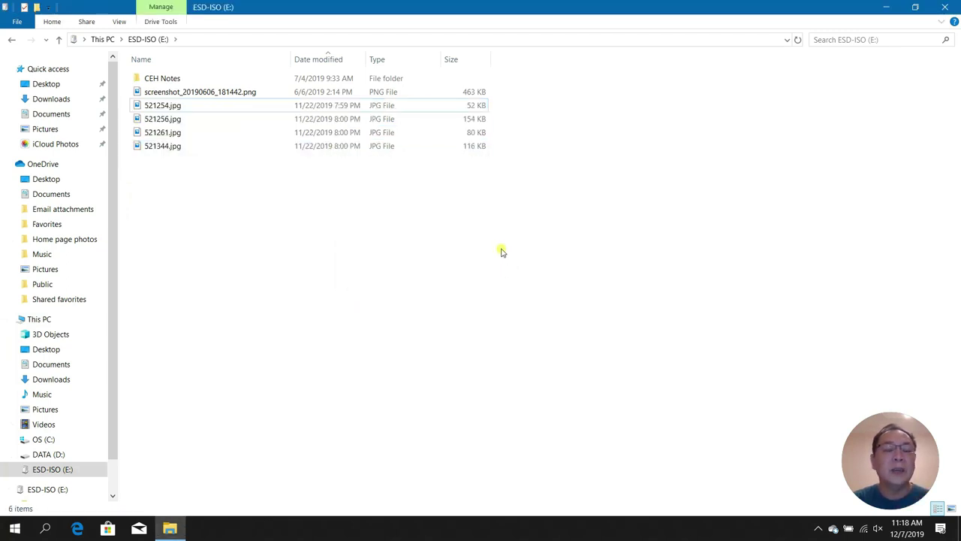
Quick-format the ESD-ISO (E:) drive as NTFS with 4096-byte allocation units and volume label ESD-ISO, and open the drive.
{"action": "left_click", "coordinate": [175, 81]}
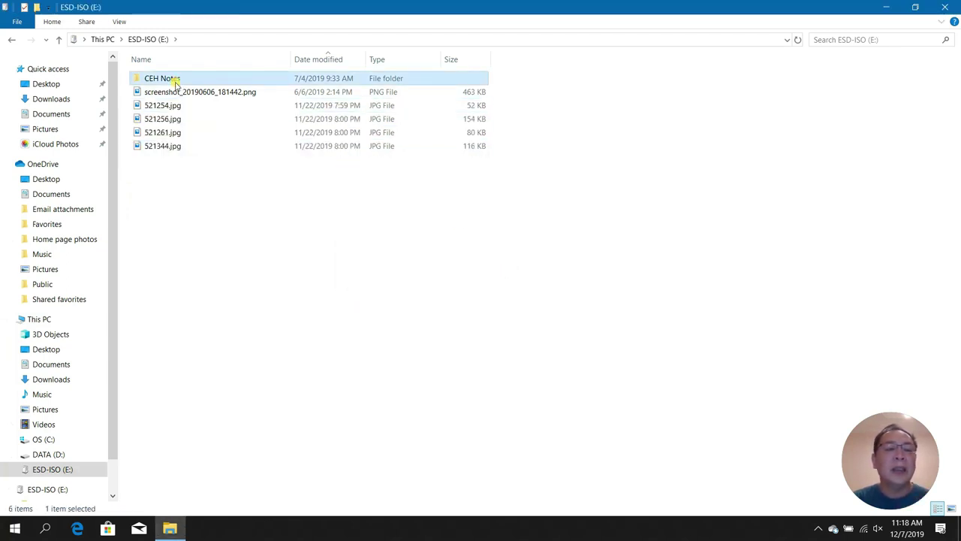
{"action": "left_click", "coordinate": [263, 202]}
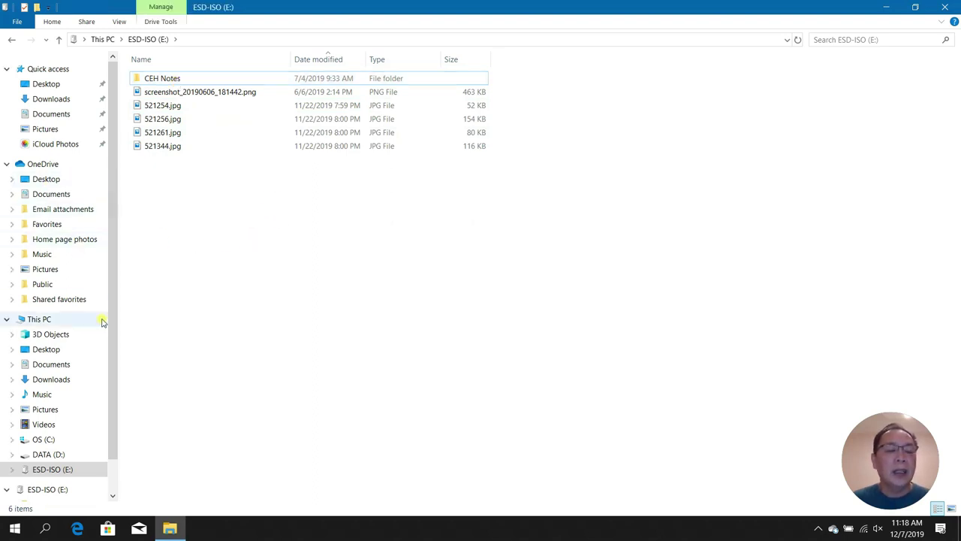
{"action": "left_click", "coordinate": [39, 321]}
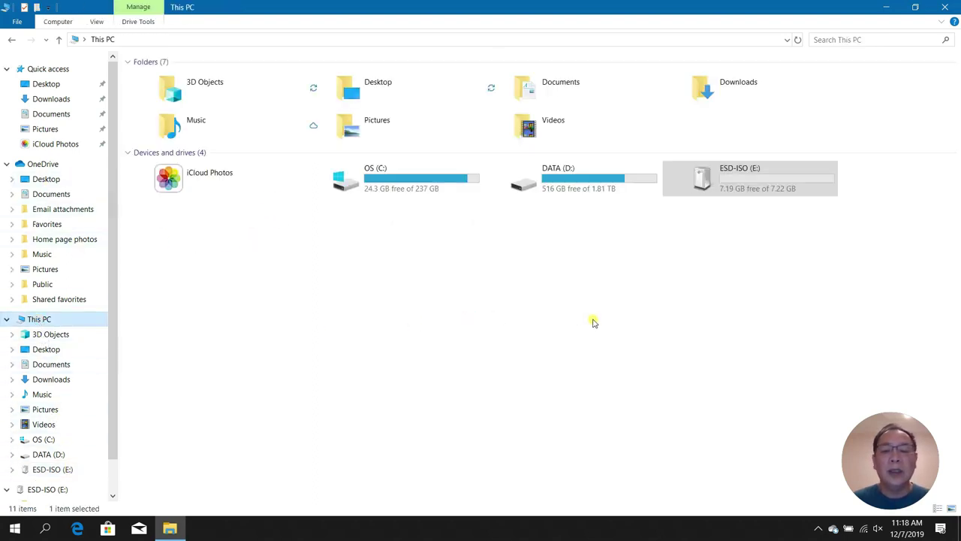
{"action": "left_click", "coordinate": [709, 188]}
{"action": "right_click", "coordinate": [710, 189]}
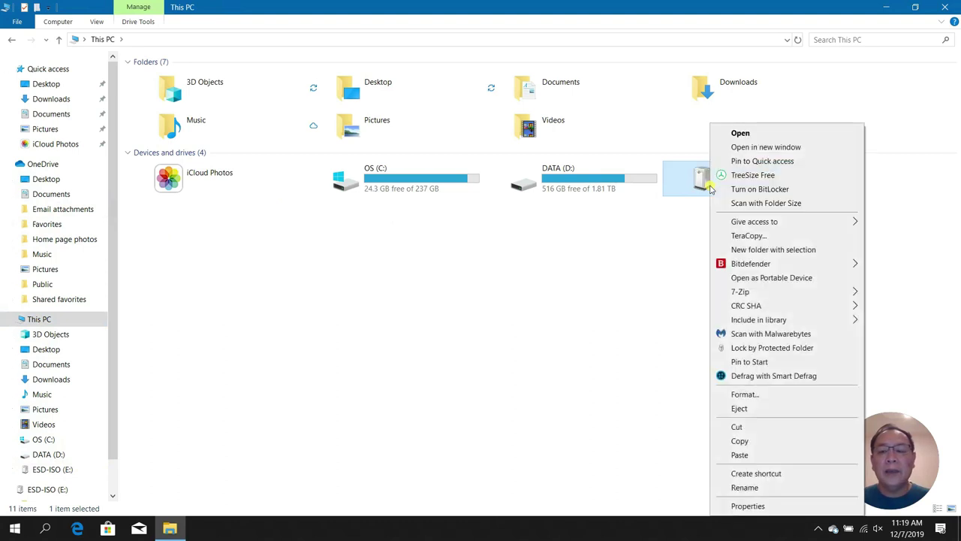
{"action": "left_click", "coordinate": [744, 394]}
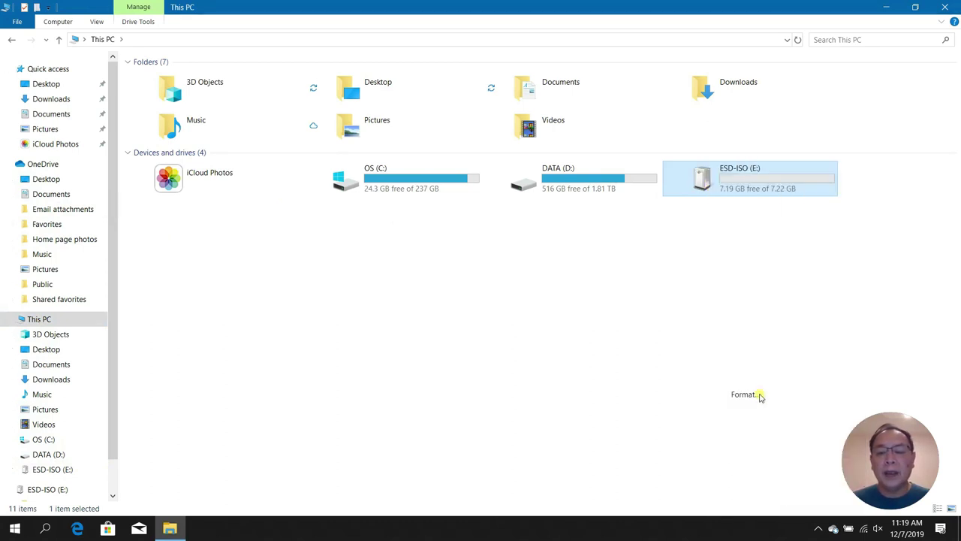
{"action": "left_click_drag", "start_coordinate": [139, 133], "coordinate": [496, 119]}
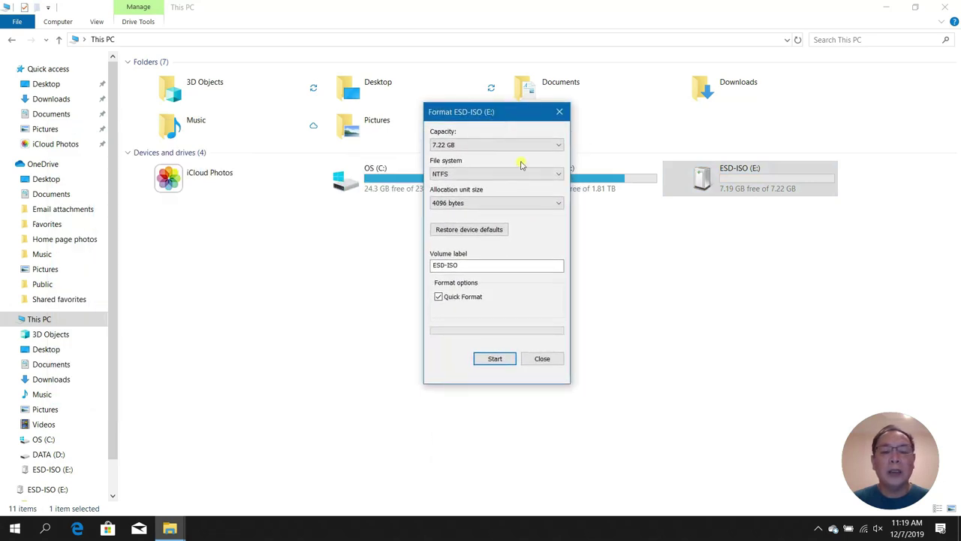
{"action": "left_click", "coordinate": [507, 361]}
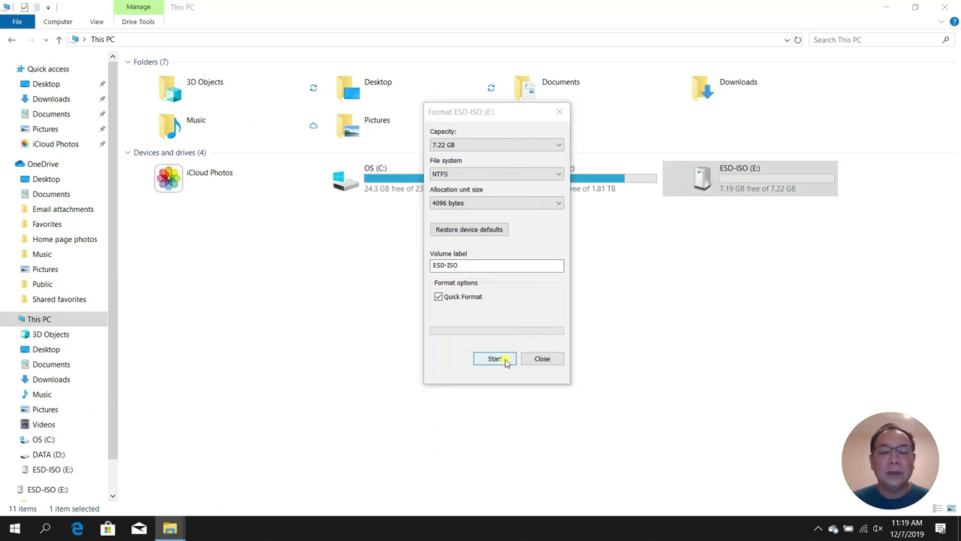
{"action": "left_click", "coordinate": [514, 266]}
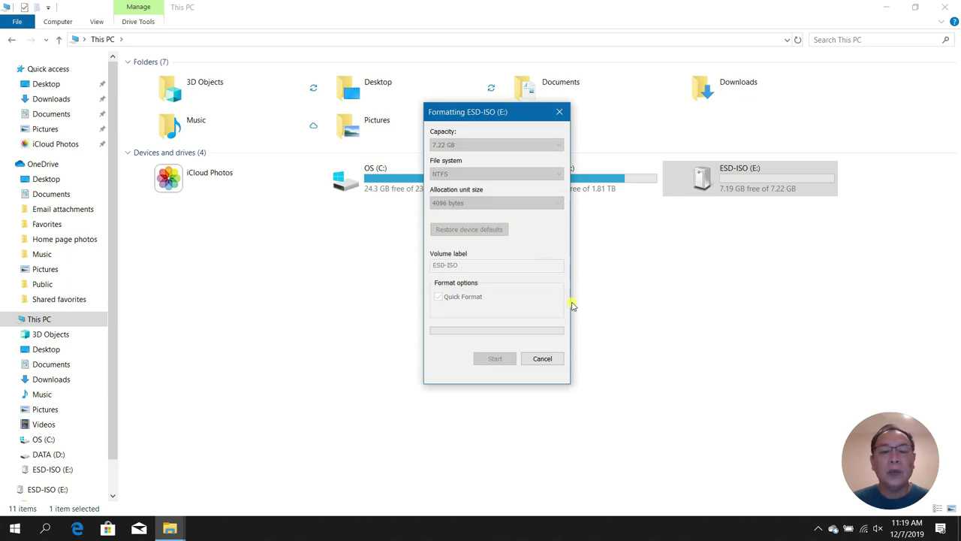
{"action": "left_click", "coordinate": [553, 262]}
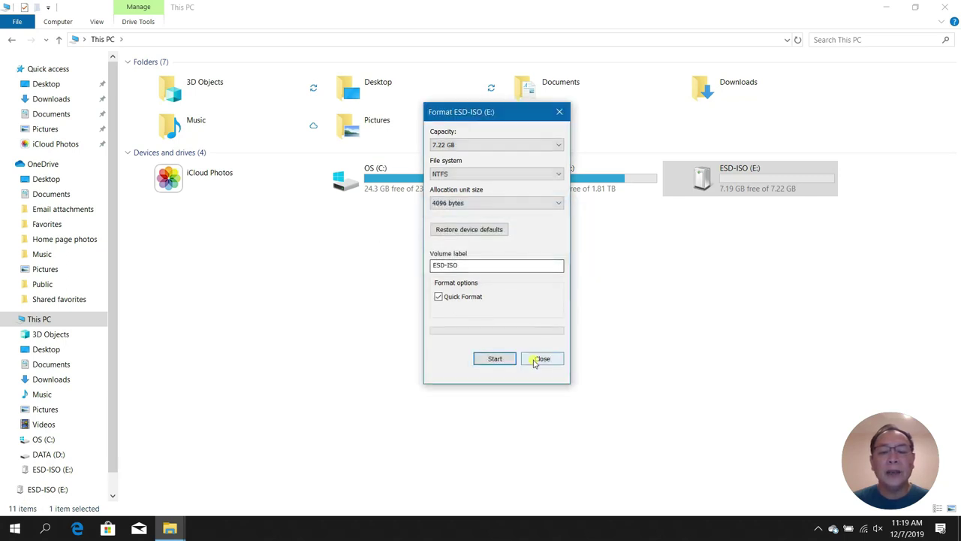
{"action": "left_click", "coordinate": [535, 360]}
{"action": "double_click", "coordinate": [766, 203]}
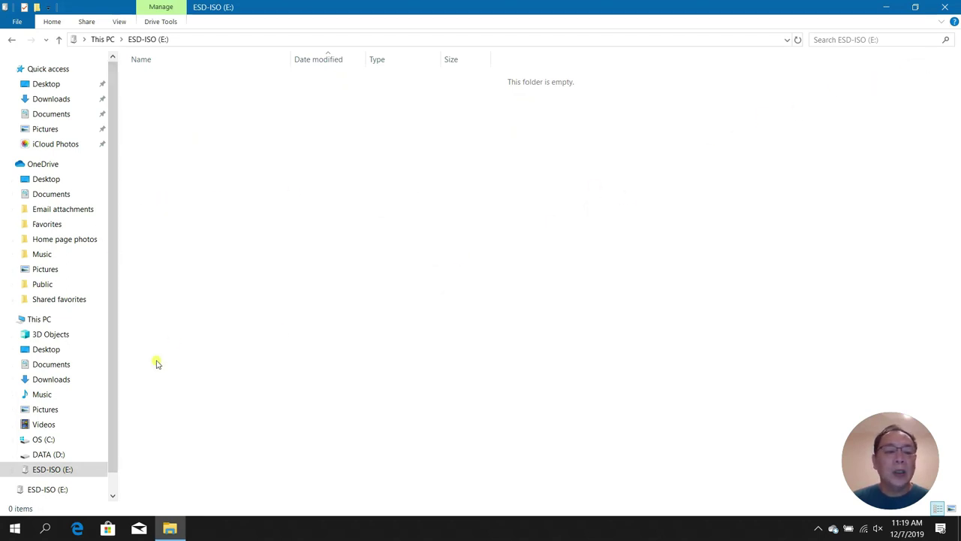
Launch FTK Imager.exe from the FTK Imager Lite folder inside Tools on the DATA (D:) drive.
{"action": "left_click", "coordinate": [84, 456]}
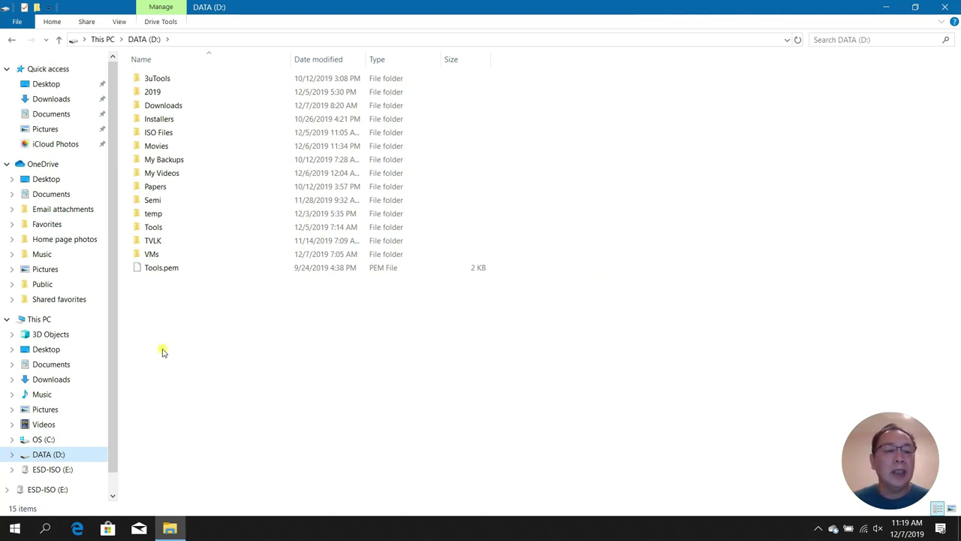
{"action": "double_click", "coordinate": [154, 227]}
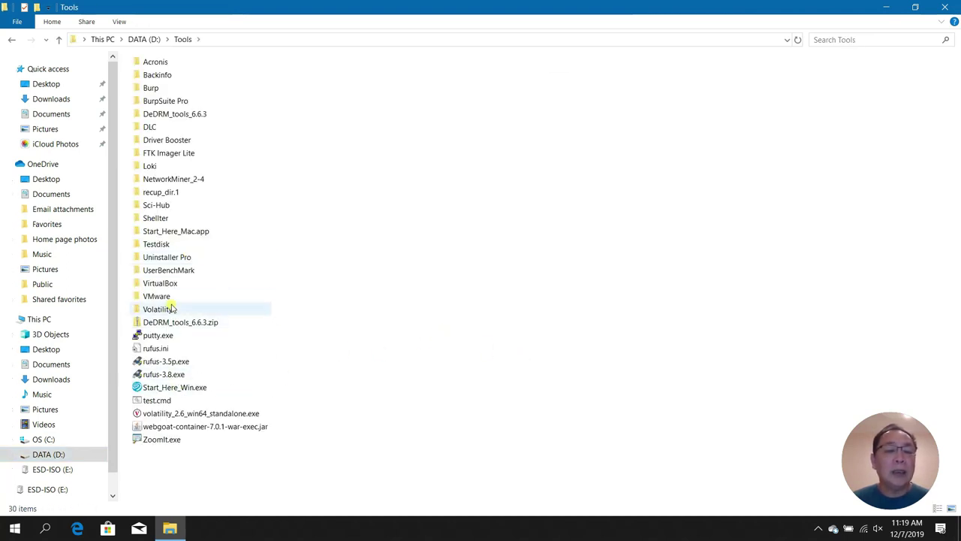
{"action": "double_click", "coordinate": [168, 154]}
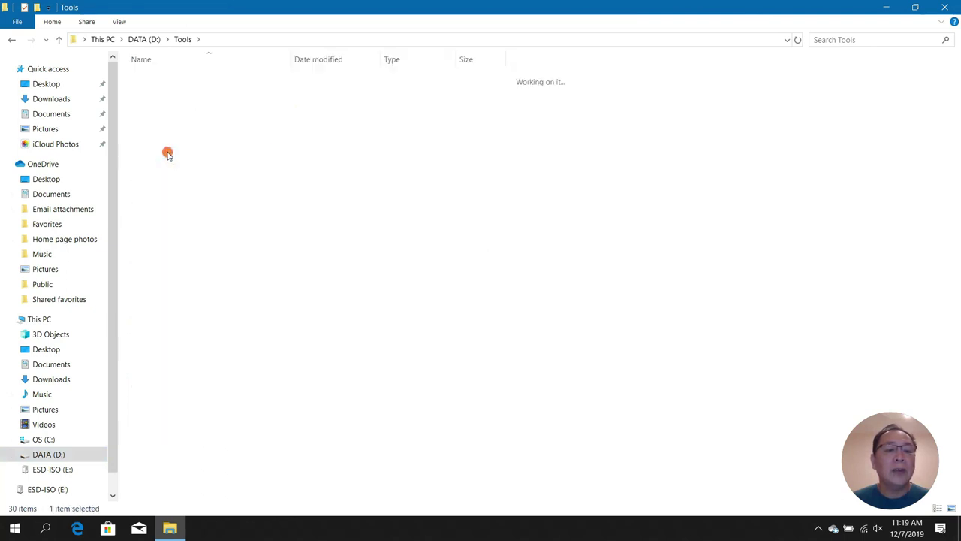
{"action": "left_click", "coordinate": [143, 310]}
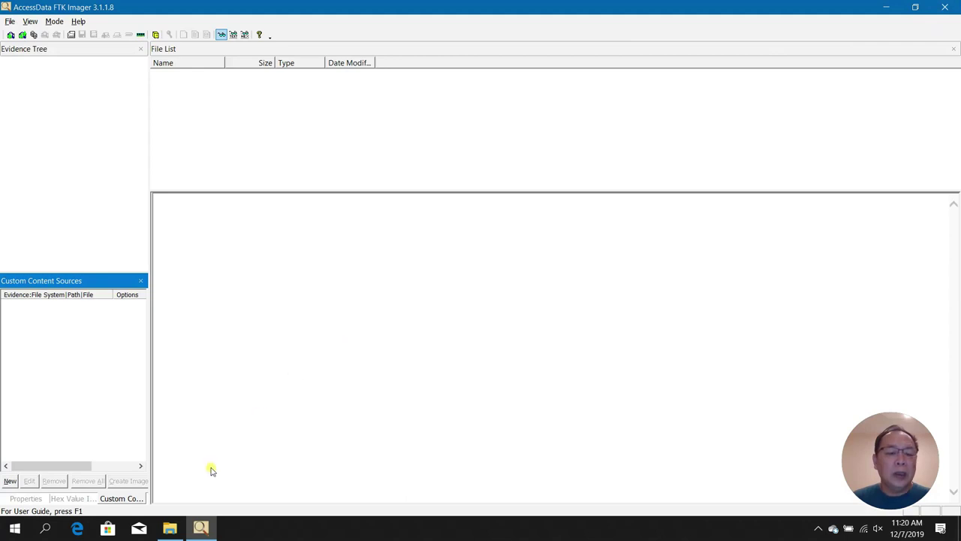
{"action": "left_click", "coordinate": [169, 528]}
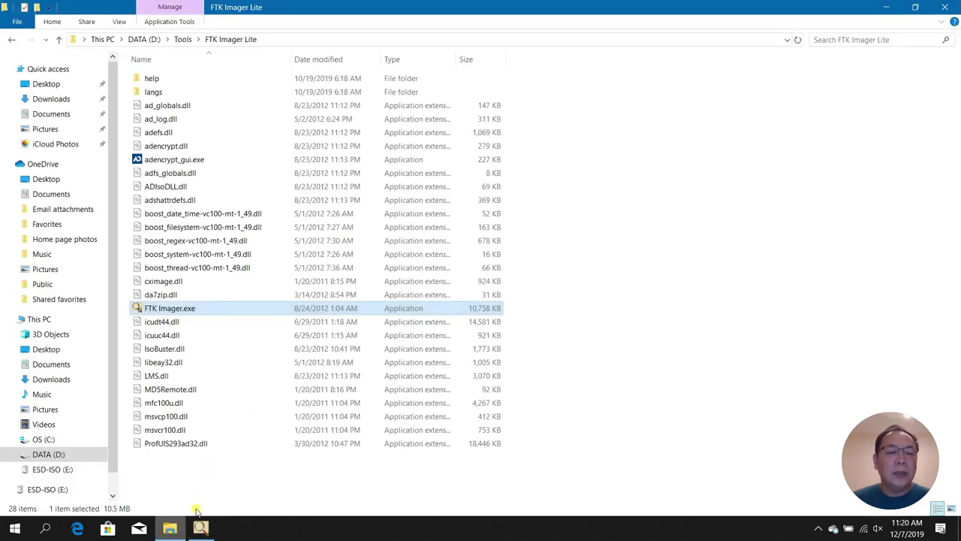
{"action": "left_click", "coordinate": [187, 39]}
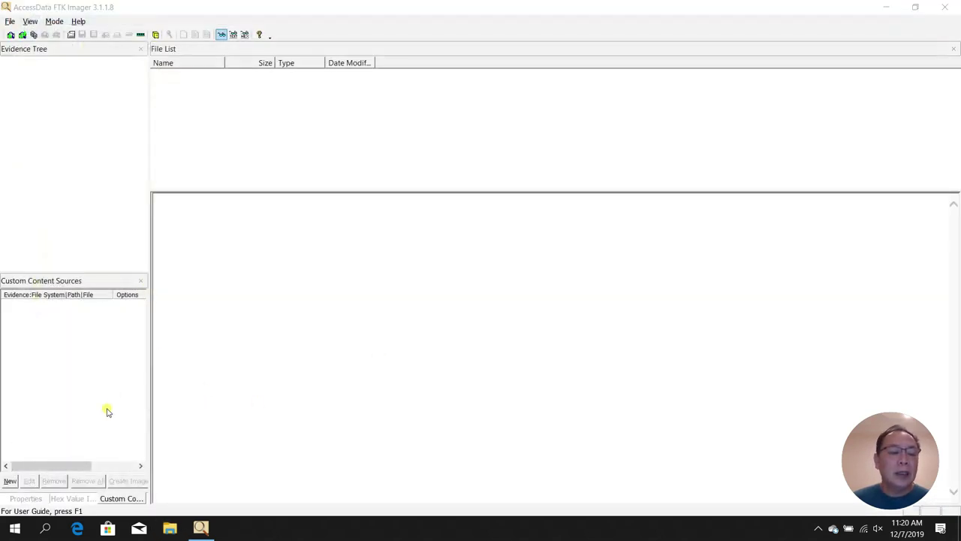
Launch Autopsy and exit it.
{"action": "left_click", "coordinate": [15, 527]}
{"action": "left_click", "coordinate": [15, 527]}
{"action": "type", "text": "autopsy"}
{"action": "key", "text": "Return"}
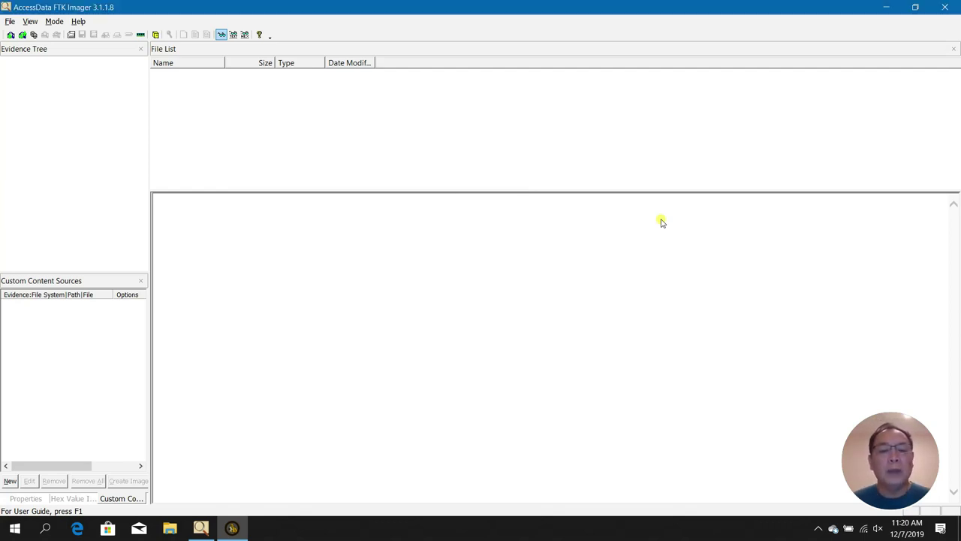
{"action": "left_click", "coordinate": [511, 330]}
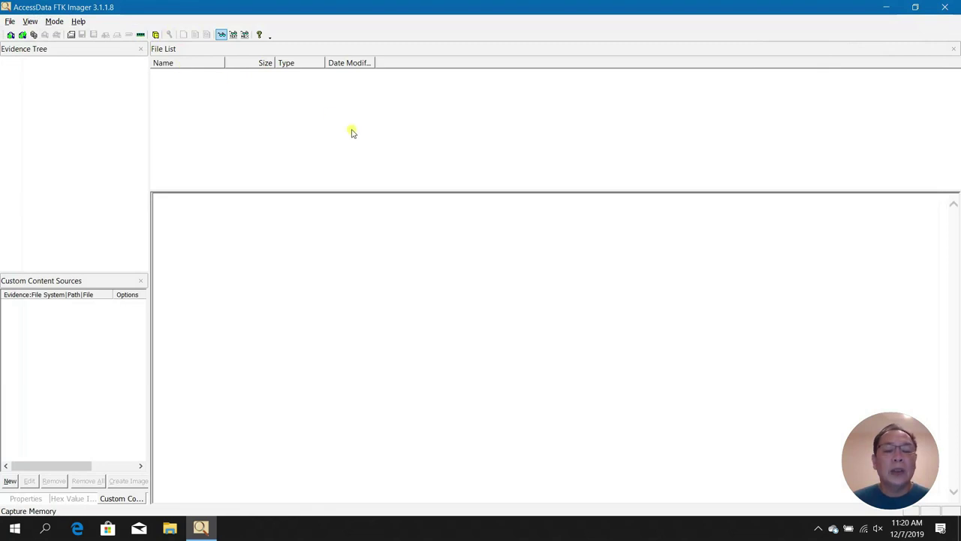
{"action": "left_click", "coordinate": [10, 21]}
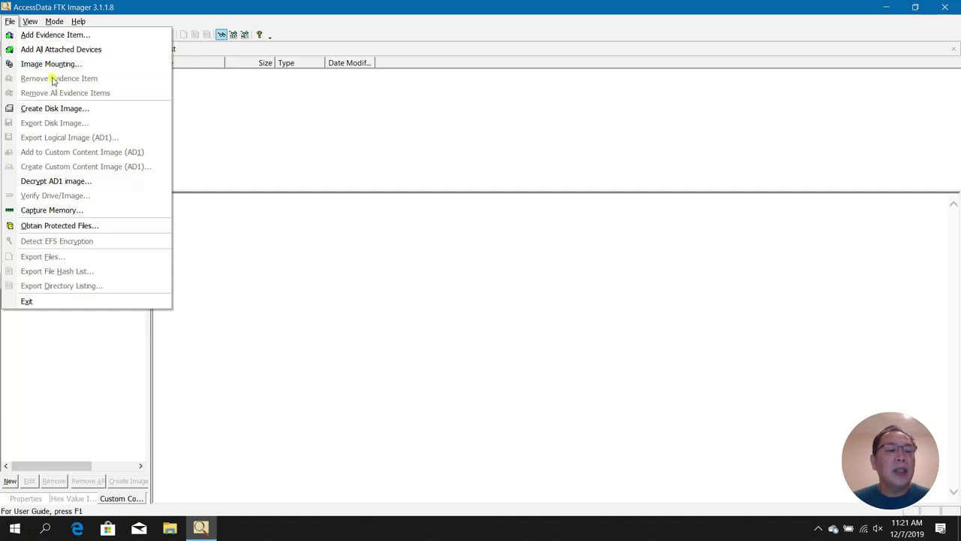
{"action": "left_click", "coordinate": [66, 113]}
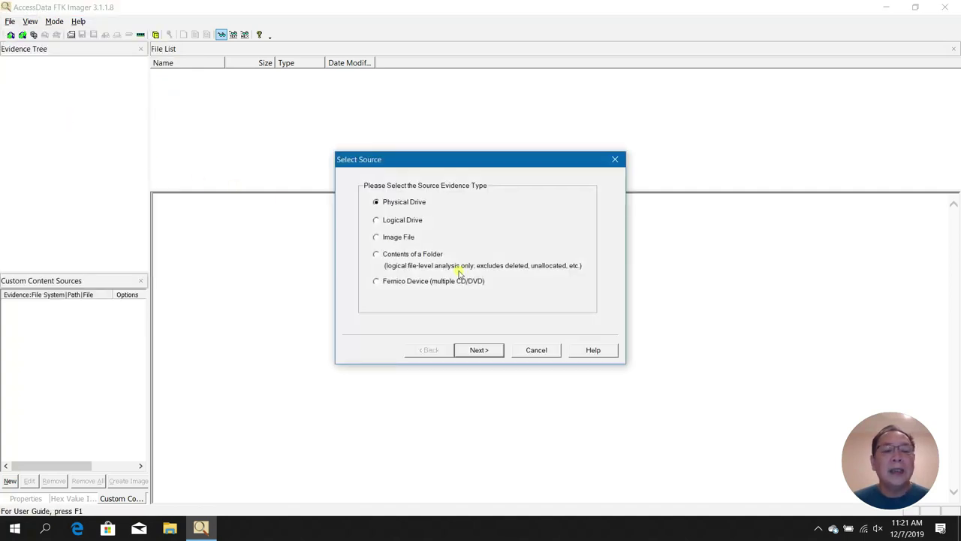
{"action": "left_click", "coordinate": [536, 350]}
{"action": "left_click", "coordinate": [9, 21]}
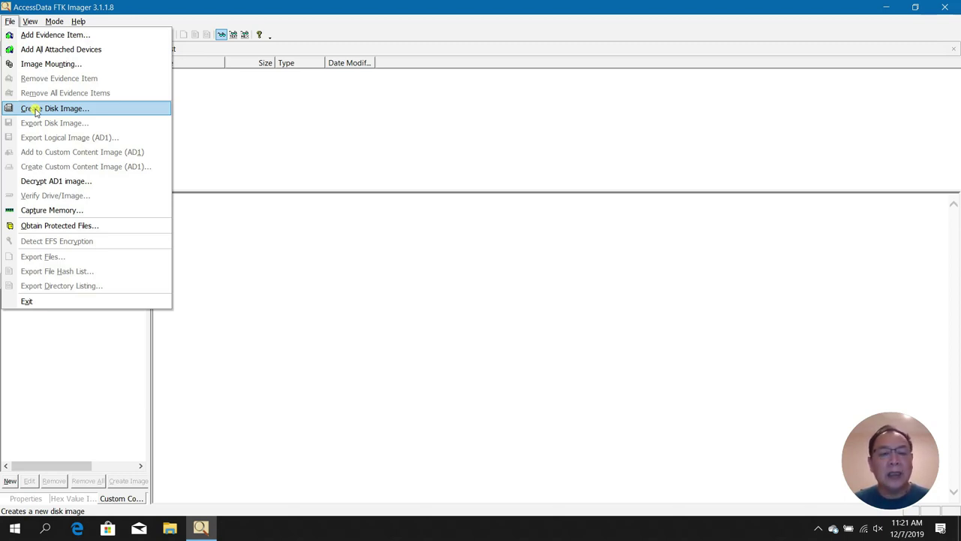
{"action": "left_click", "coordinate": [75, 110]}
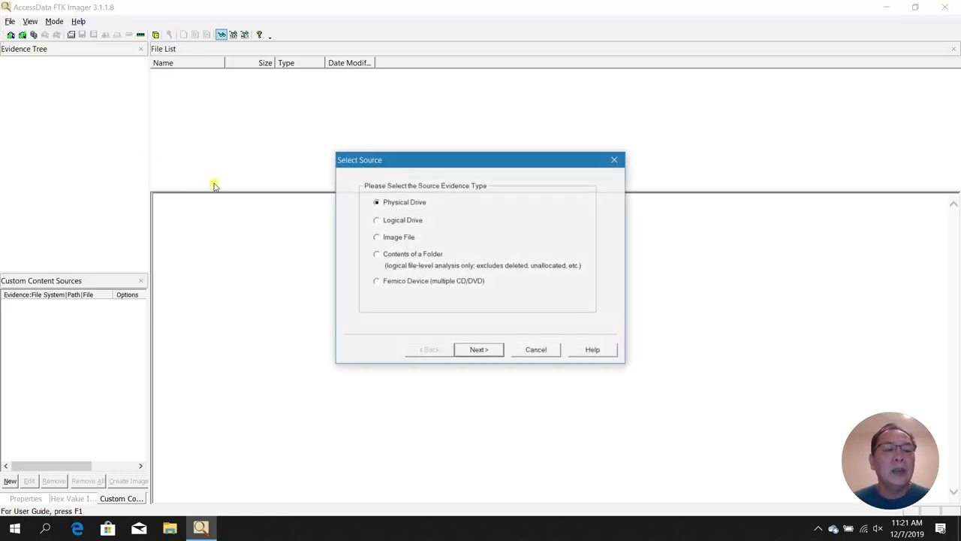
{"action": "left_click", "coordinate": [522, 349]}
Start creating a disk image with the physical drive PHYSICALDRIVE2 - TOSHIBA TransMemory USB Device as its source.
{"action": "left_click", "coordinate": [10, 21]}
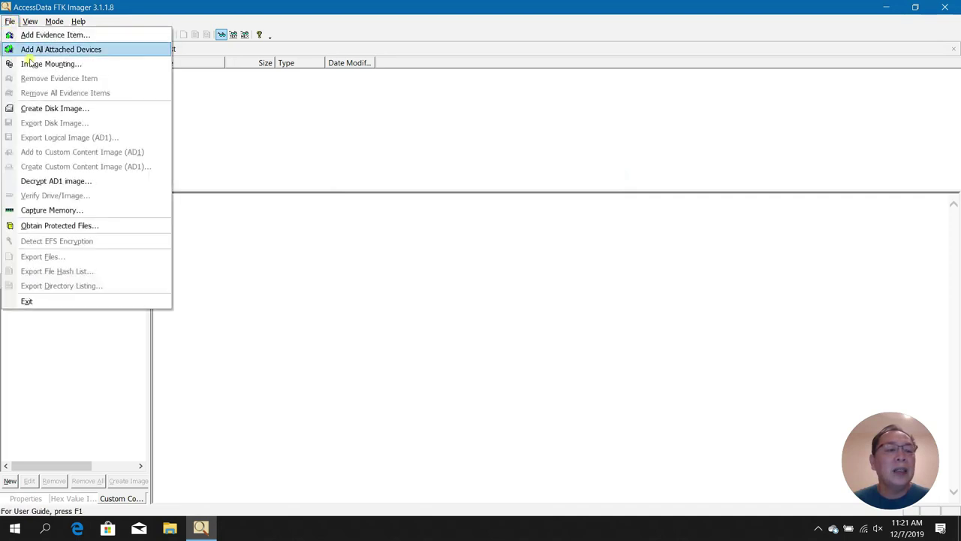
{"action": "left_click", "coordinate": [79, 110]}
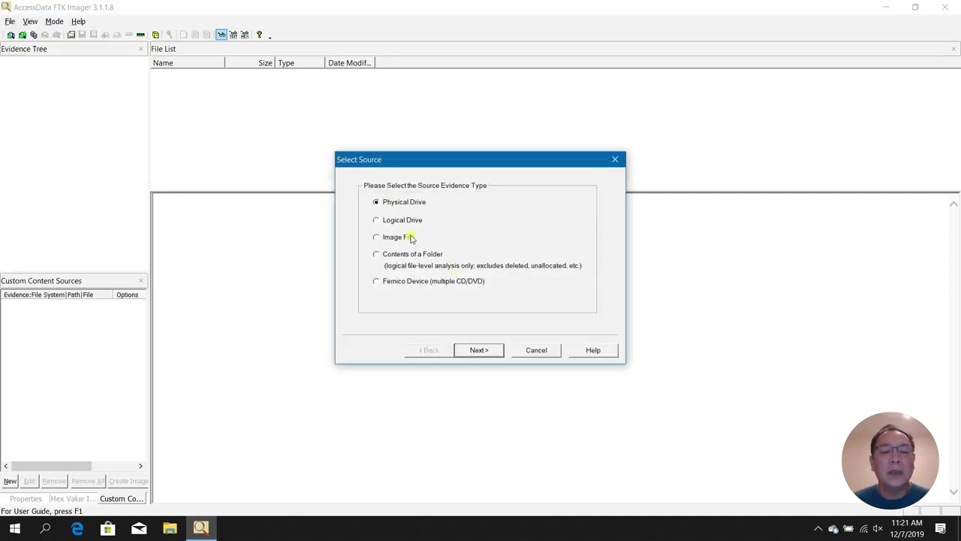
{"action": "left_click", "coordinate": [479, 350]}
{"action": "left_click", "coordinate": [582, 226]}
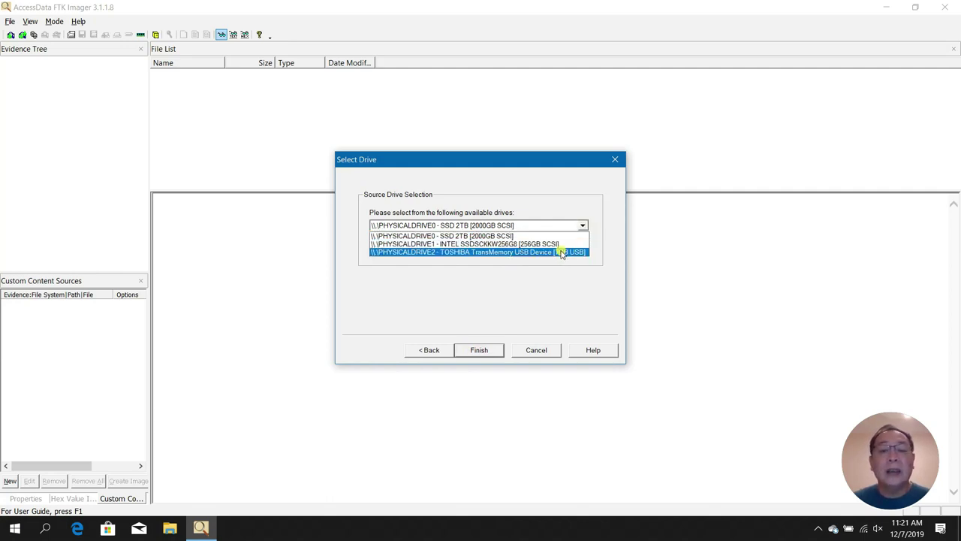
{"action": "left_click", "coordinate": [561, 253]}
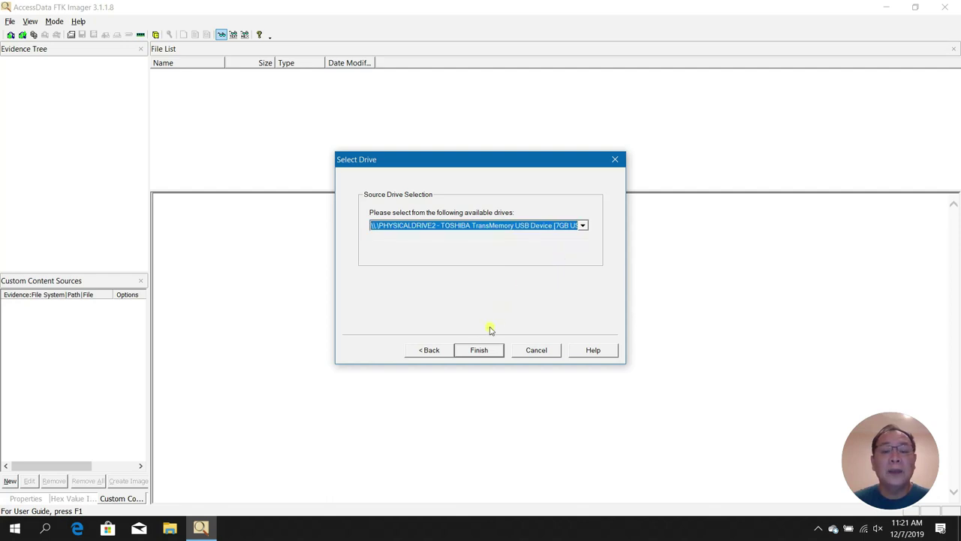
{"action": "left_click", "coordinate": [481, 350]}
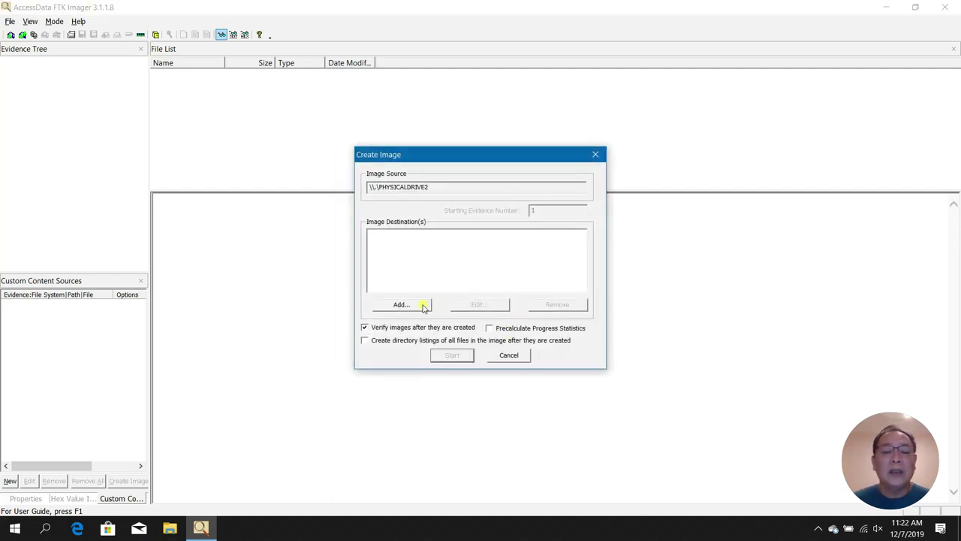
Add an image destination of type Raw (dd), leaving all evidence item information fields blank.
{"action": "left_click", "coordinate": [423, 305]}
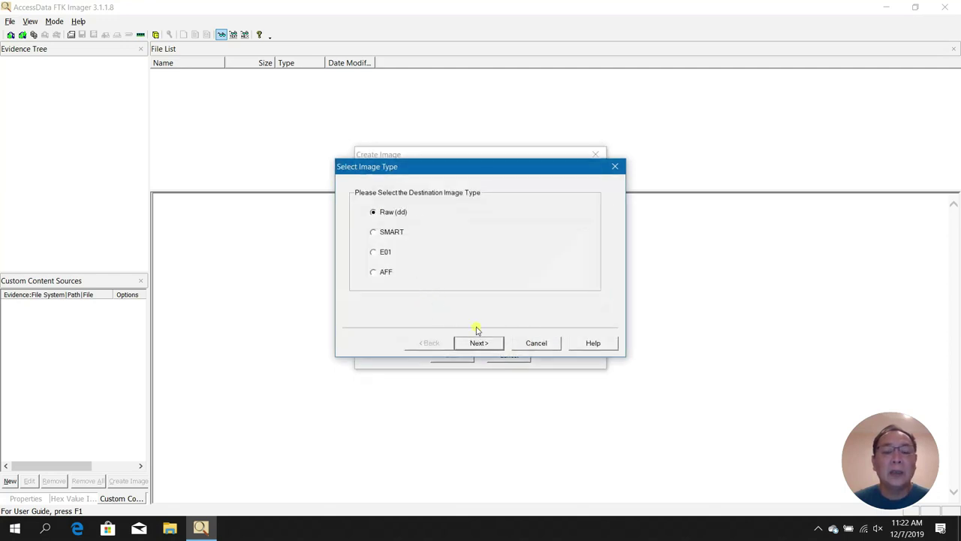
{"action": "left_click", "coordinate": [530, 342]}
{"action": "left_click", "coordinate": [410, 306]}
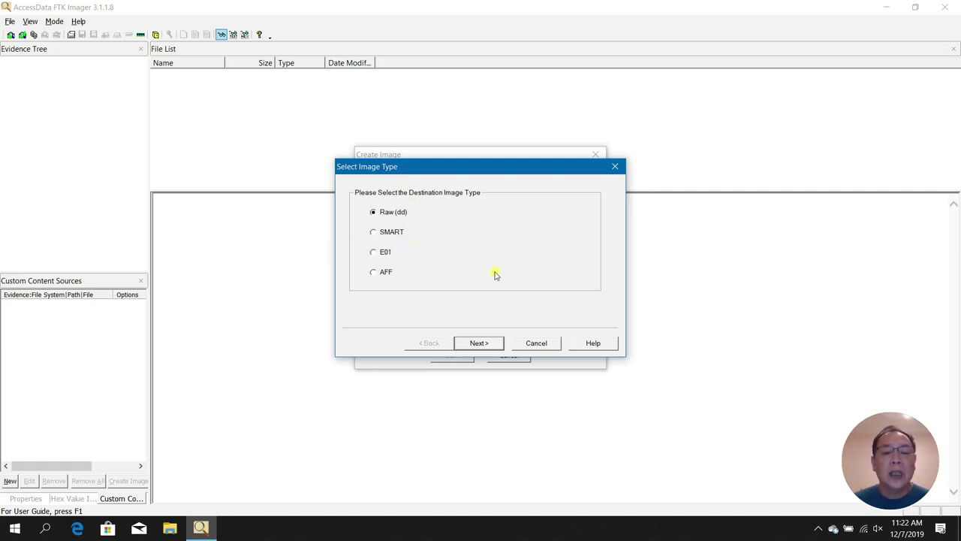
{"action": "left_click", "coordinate": [400, 233]}
{"action": "left_click", "coordinate": [391, 253]}
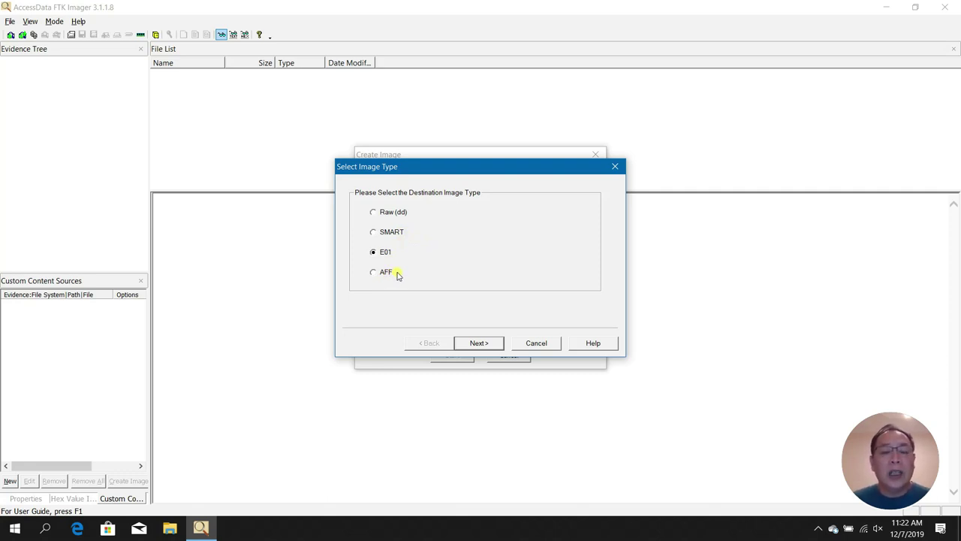
{"action": "left_click", "coordinate": [391, 274]}
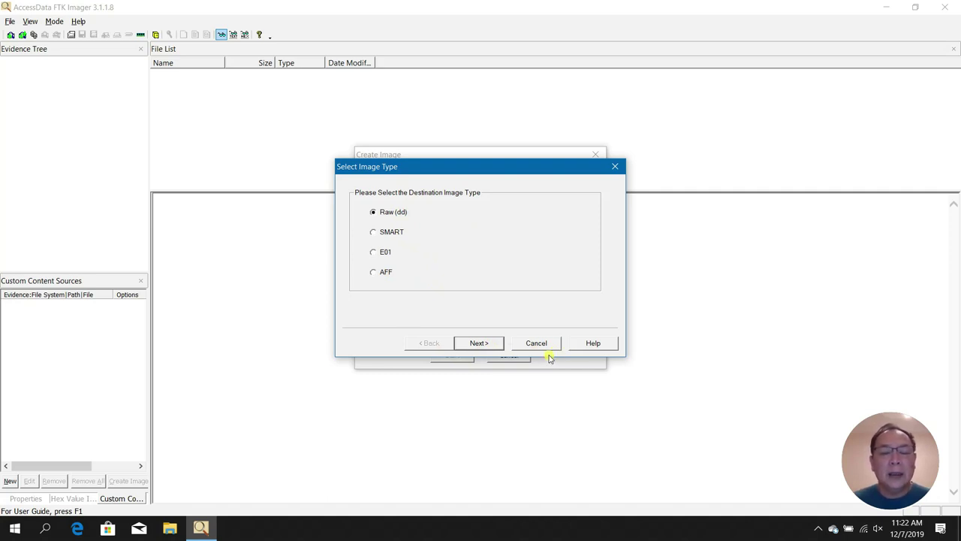
{"action": "left_click", "coordinate": [494, 348]}
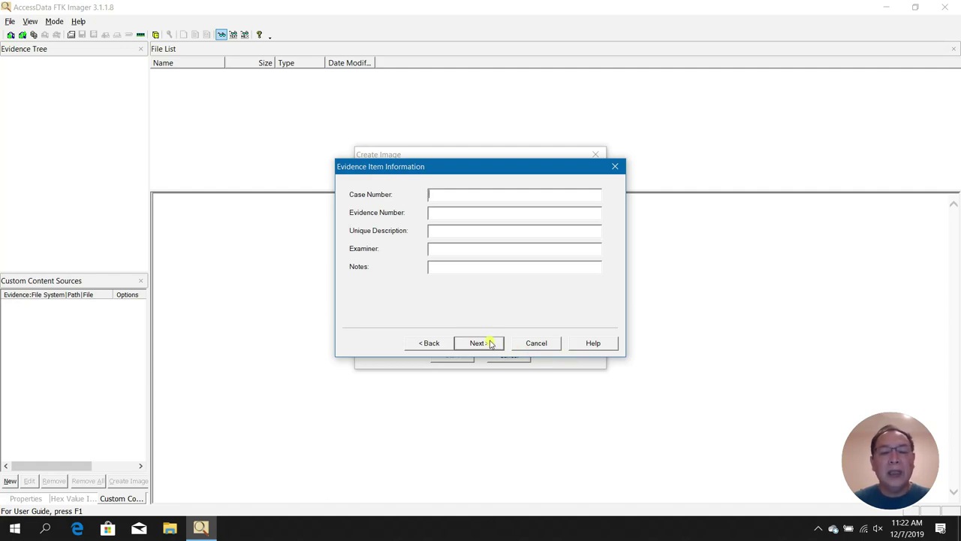
{"action": "left_click", "coordinate": [489, 345]}
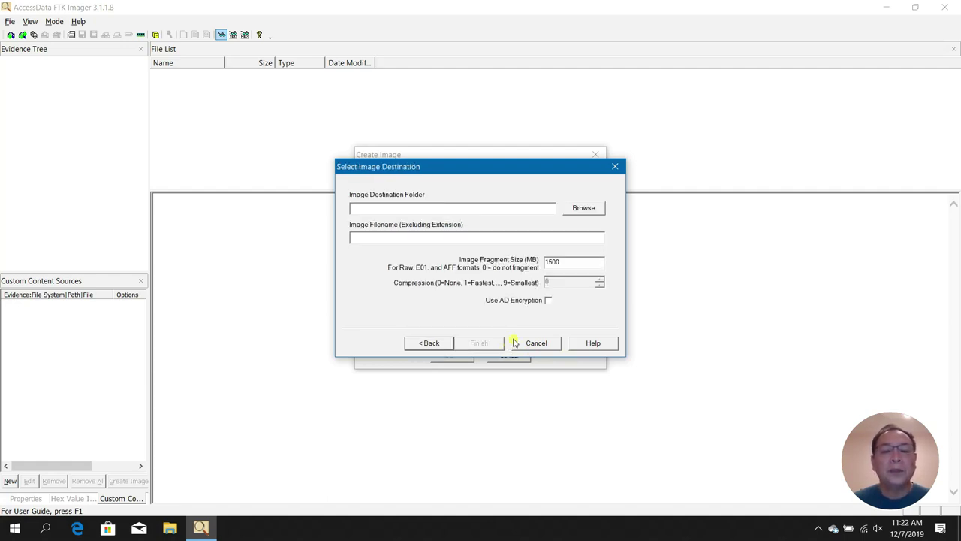
Set the image destination folder to temp on the DATA (D:) drive.
{"action": "left_click", "coordinate": [588, 211]}
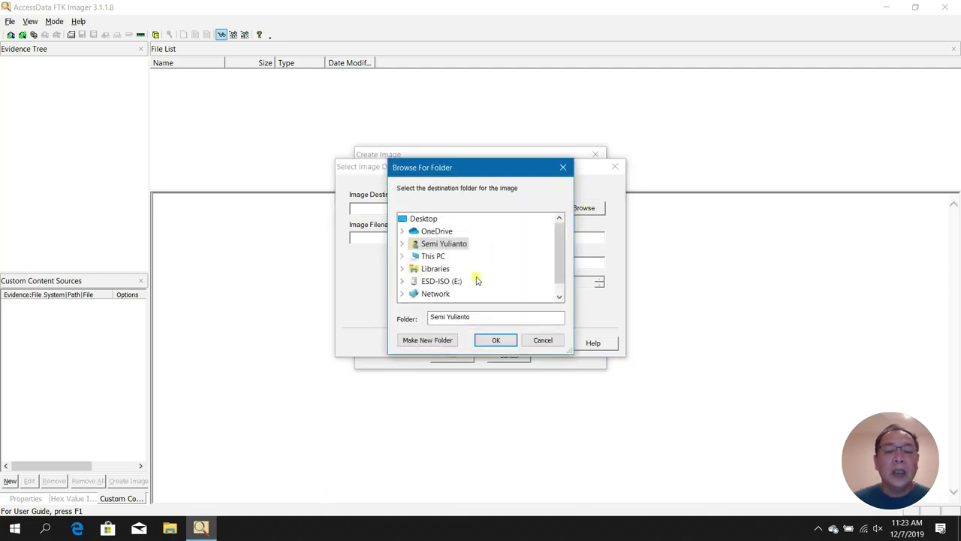
{"action": "double_click", "coordinate": [443, 256]}
{"action": "scroll", "coordinate": [452, 272], "scroll_direction": "down", "scroll_amount": 3}
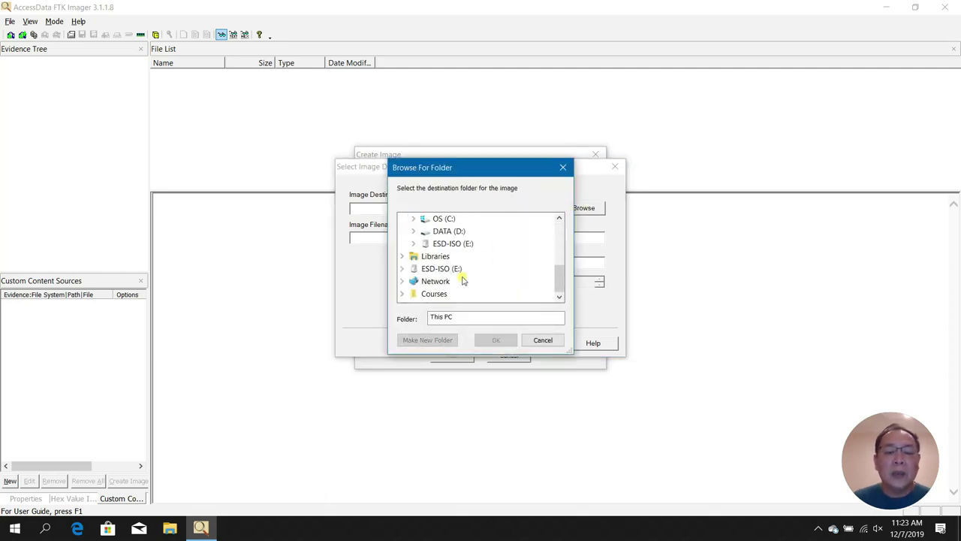
{"action": "double_click", "coordinate": [450, 230]}
{"action": "scroll", "coordinate": [496, 280], "scroll_direction": "down", "scroll_amount": 2}
{"action": "scroll", "coordinate": [465, 276], "scroll_direction": "down", "scroll_amount": 1}
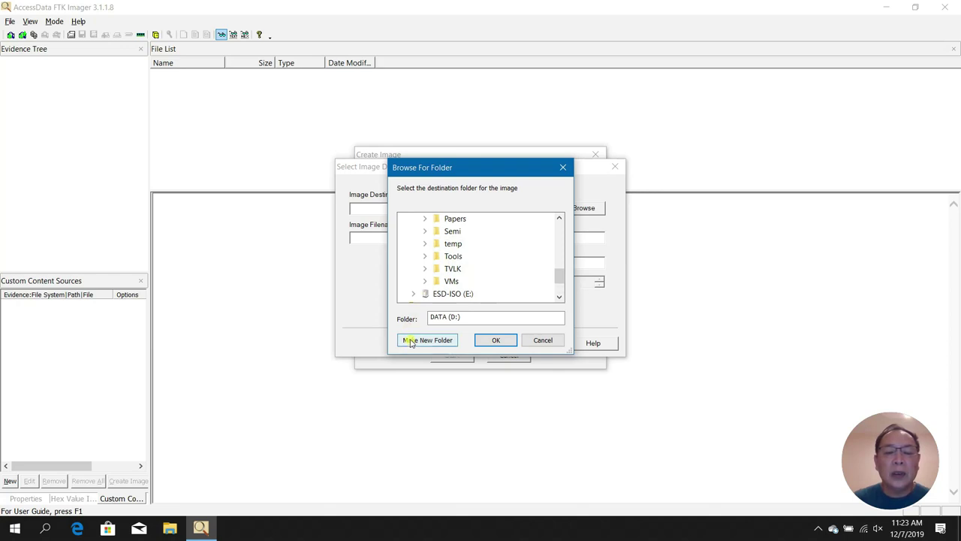
{"action": "left_click", "coordinate": [453, 243]}
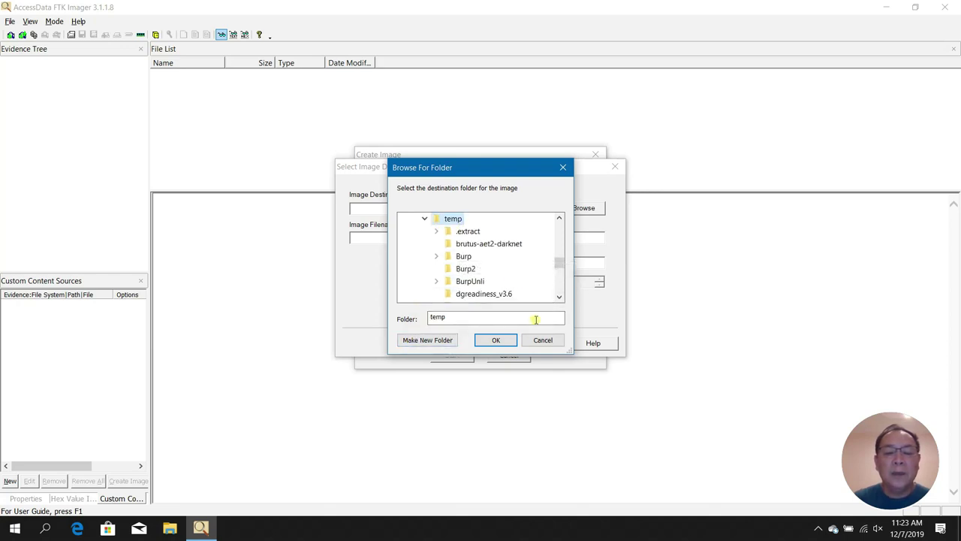
{"action": "left_click", "coordinate": [497, 340]}
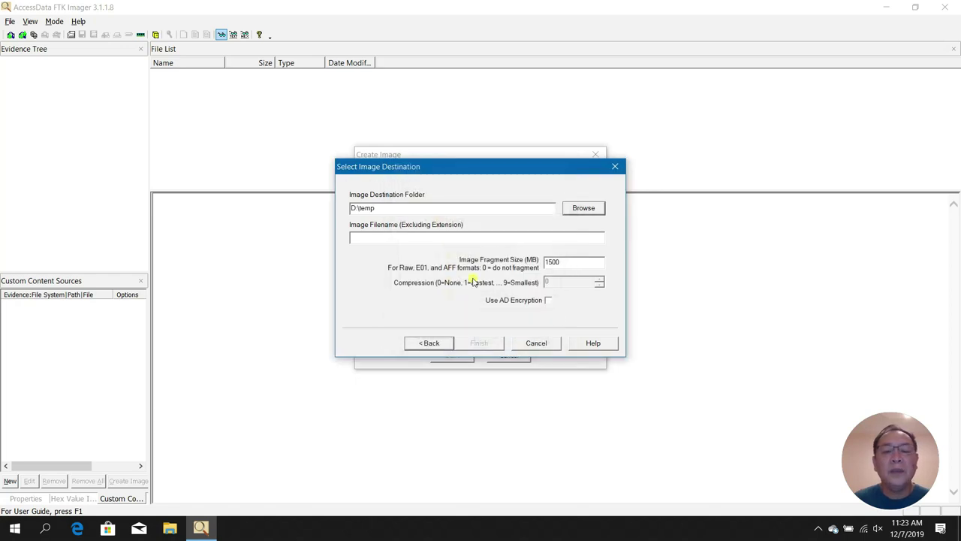
Name the image file MyFD, finish the destination setup and accept overwriting an existing file.
{"action": "left_click", "coordinate": [427, 239]}
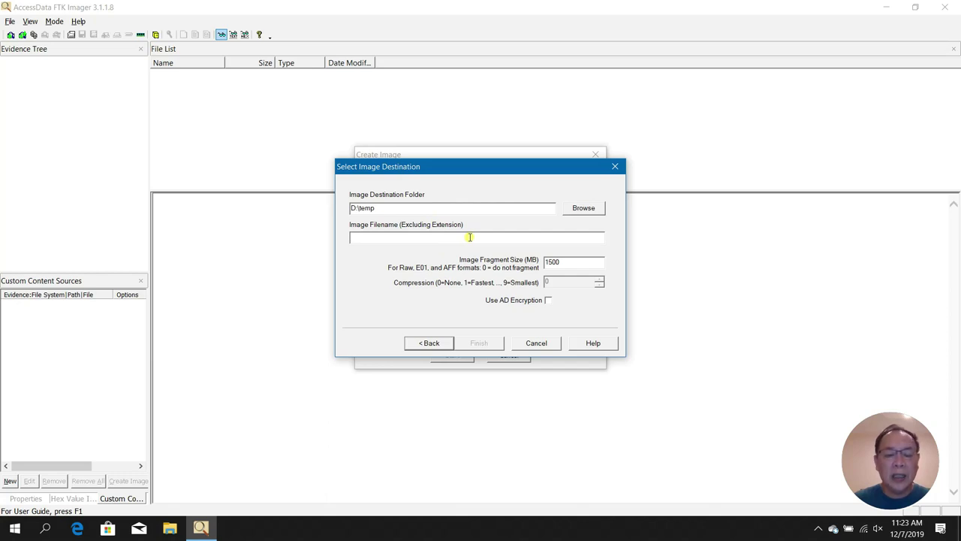
{"action": "type", "text": "My"}
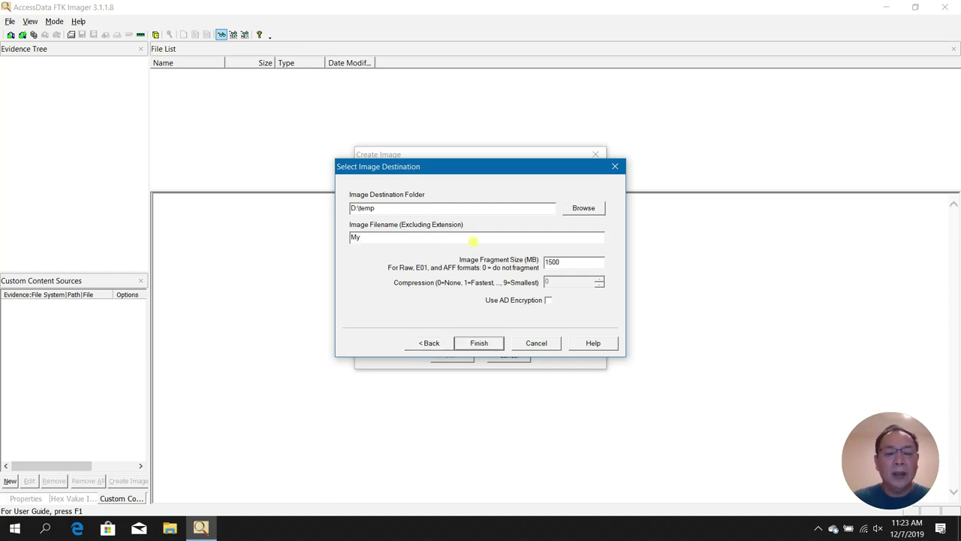
{"action": "type", "text": "FD"}
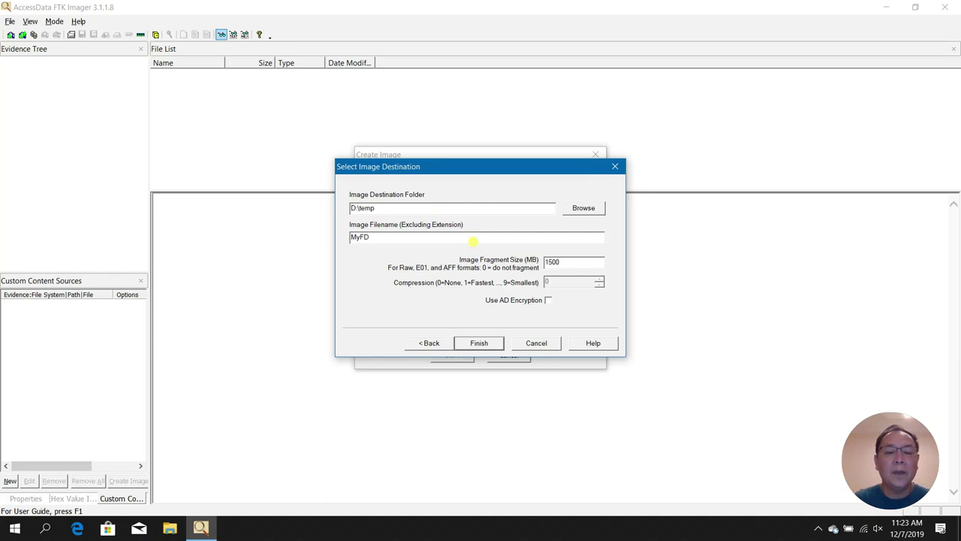
{"action": "left_click", "coordinate": [485, 348]}
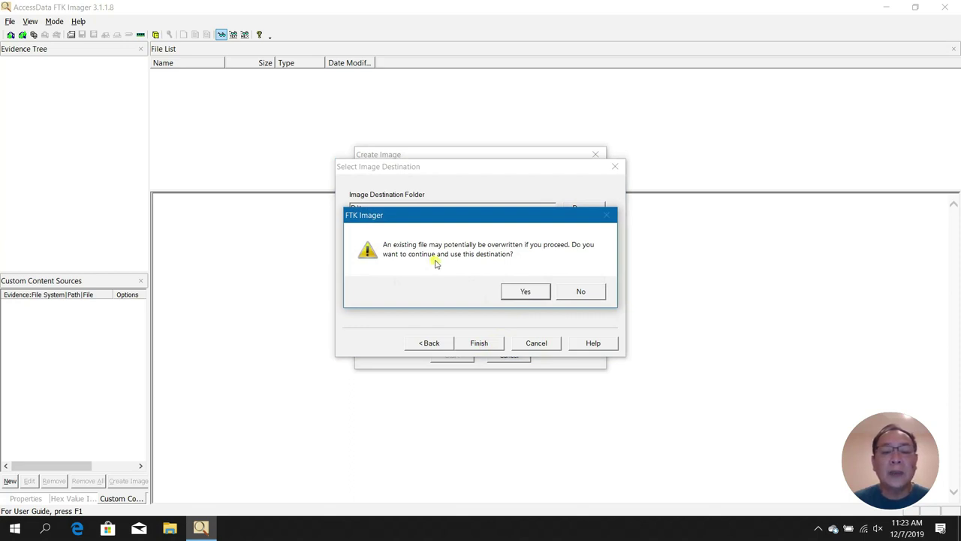
{"action": "left_click", "coordinate": [511, 293]}
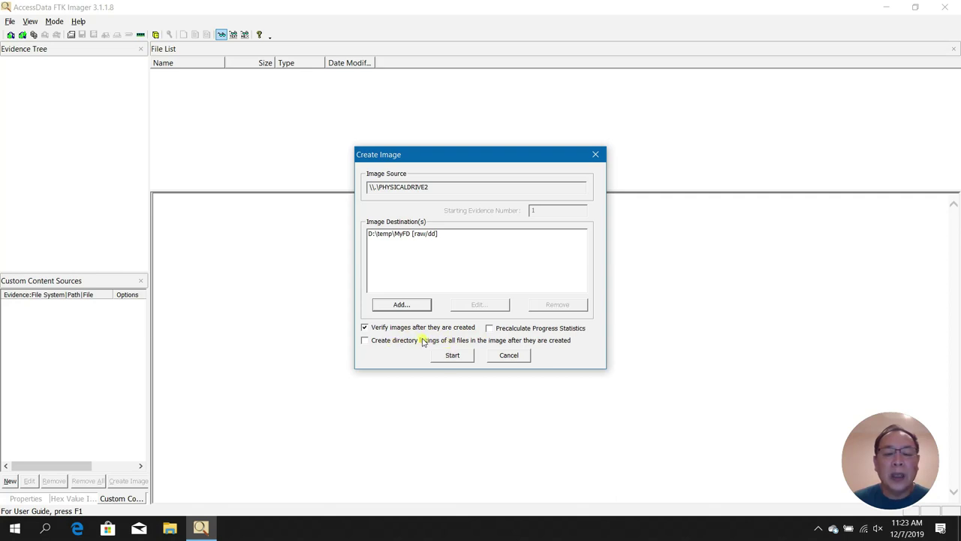
Start creating the image of PHYSICALDRIVE2, keeping verification after creation enabled.
{"action": "left_click", "coordinate": [405, 331]}
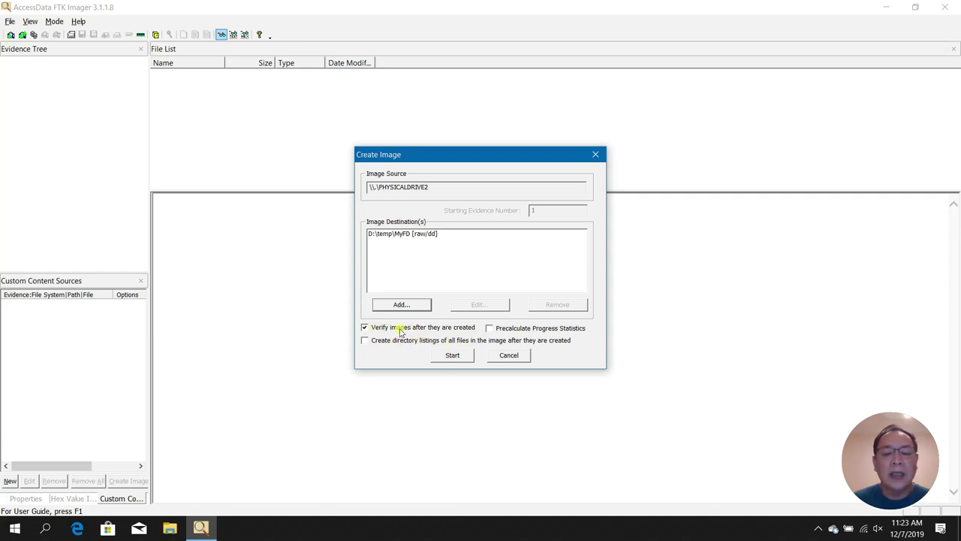
{"action": "left_click", "coordinate": [401, 331]}
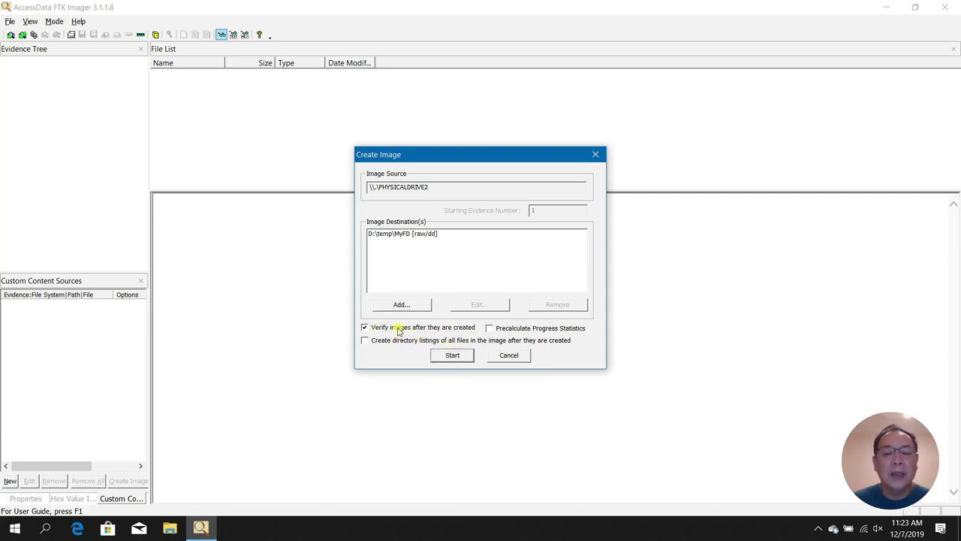
{"action": "left_click", "coordinate": [453, 356]}
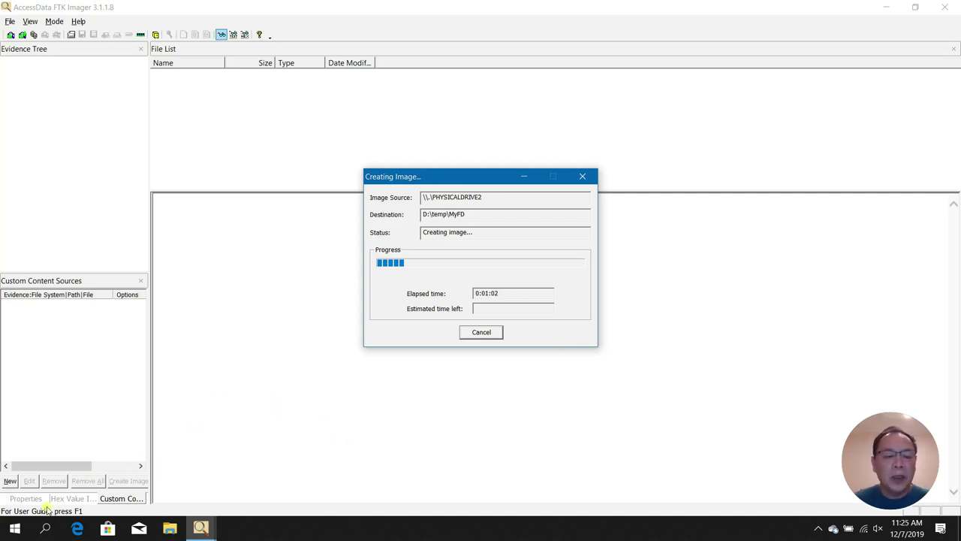
Launch Autopsy while the disk image is being created.
{"action": "left_click", "coordinate": [16, 530]}
{"action": "type", "text": "auto"}
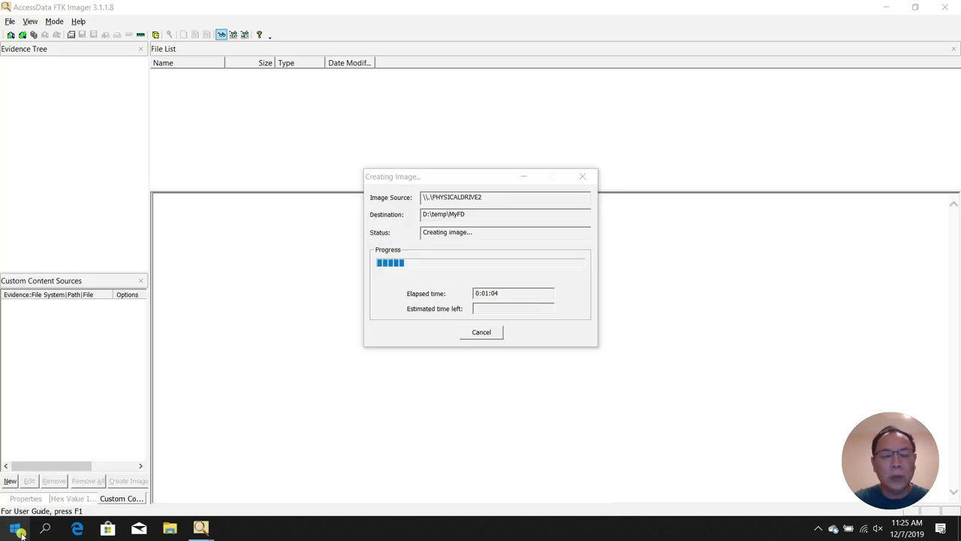
{"action": "key", "text": "Return"}
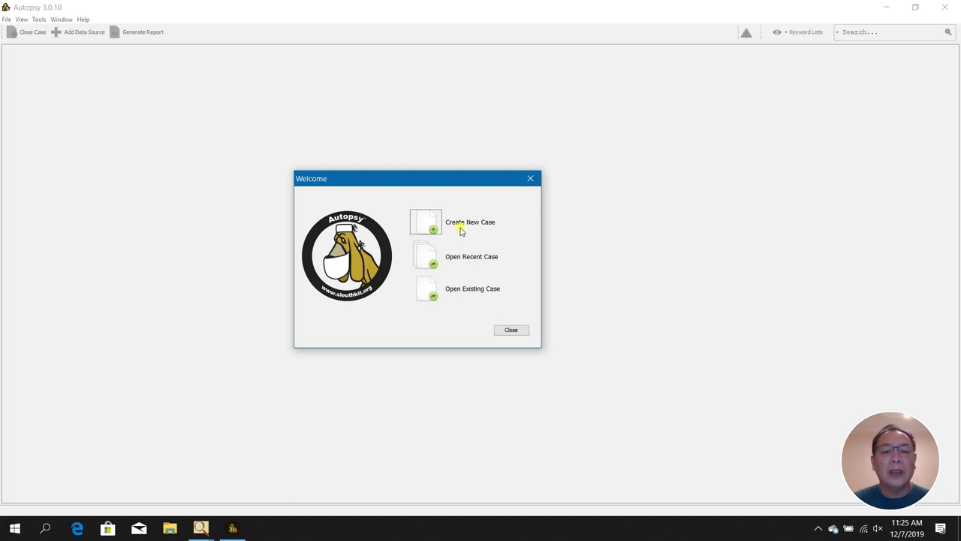
Start a new case named Test with D:\temp as its base directory and proceed to the additional information.
{"action": "left_click", "coordinate": [422, 224]}
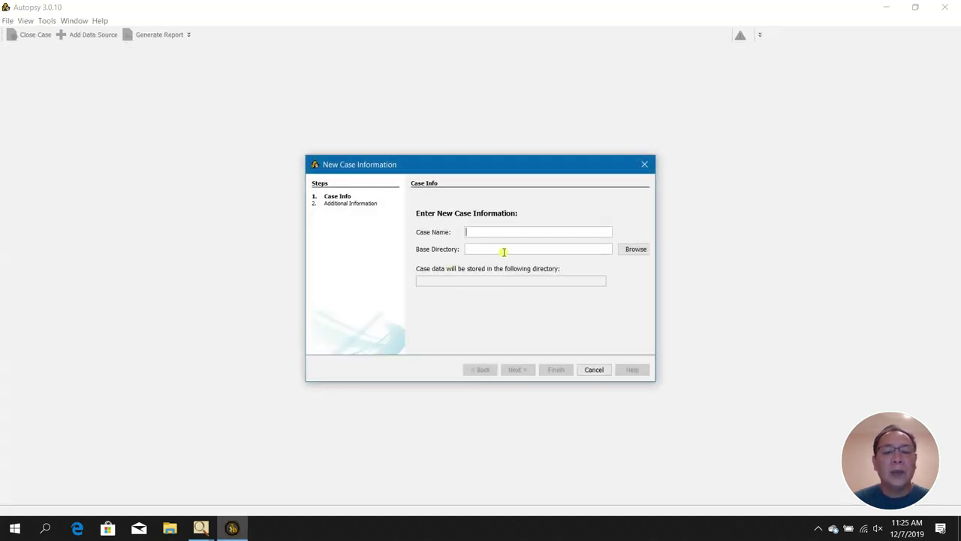
{"action": "type", "text": "Test"}
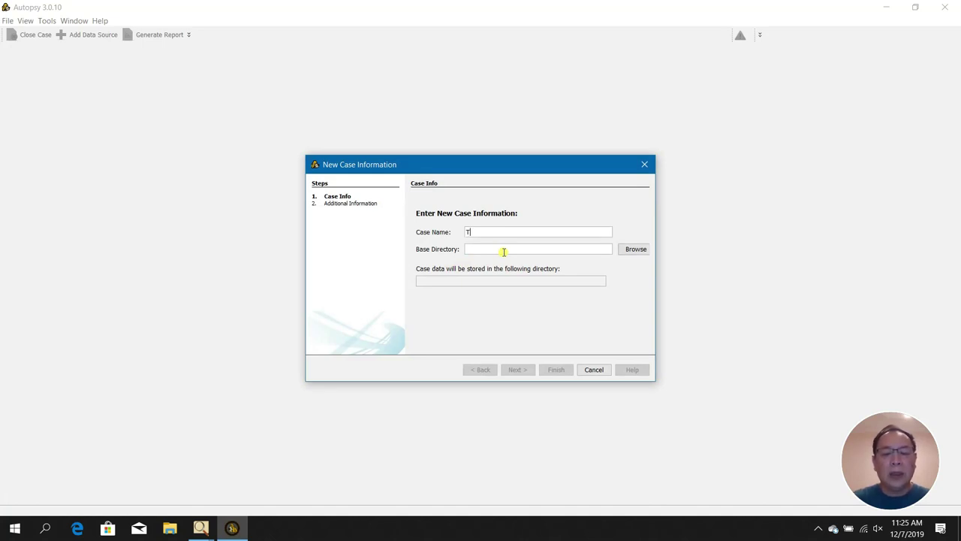
{"action": "left_click", "coordinate": [635, 250]}
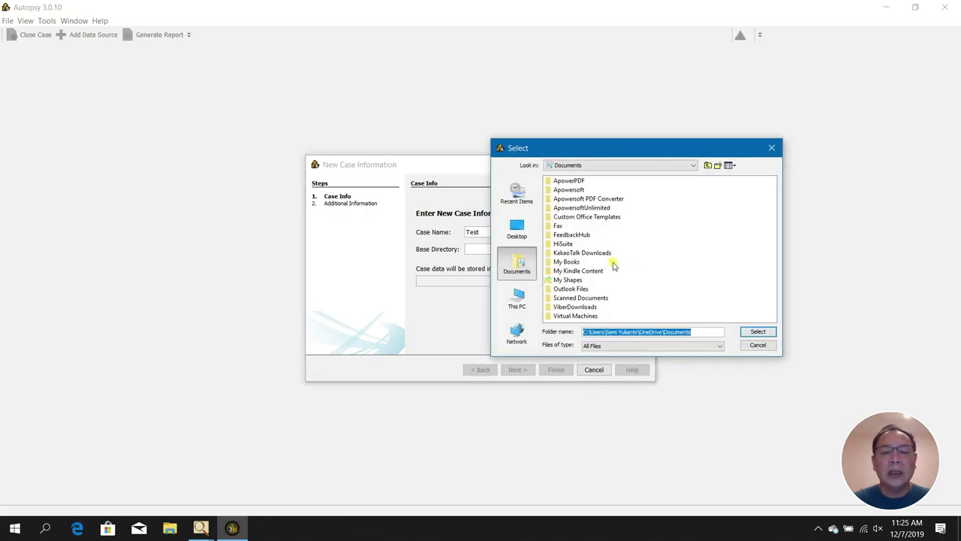
{"action": "left_click", "coordinate": [522, 300]}
{"action": "double_click", "coordinate": [568, 252]}
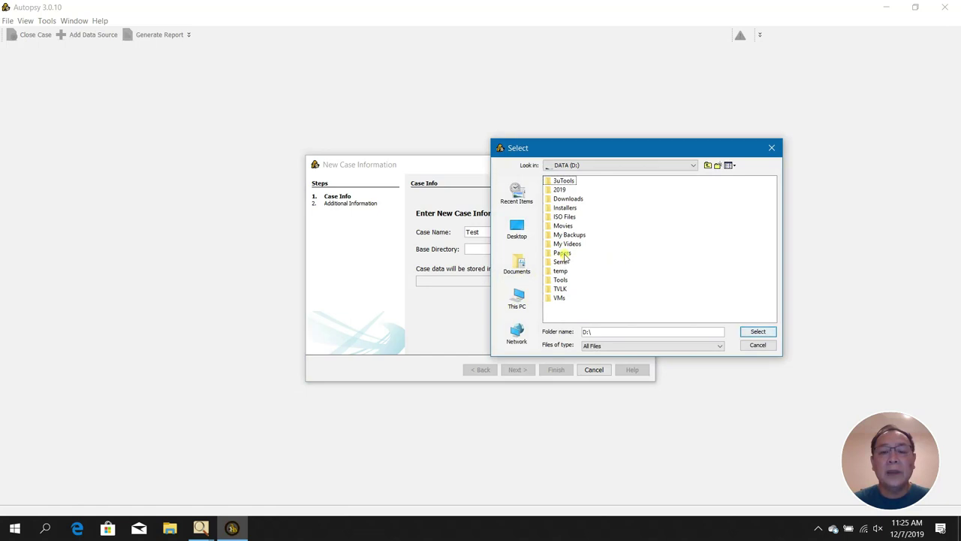
{"action": "double_click", "coordinate": [561, 270]}
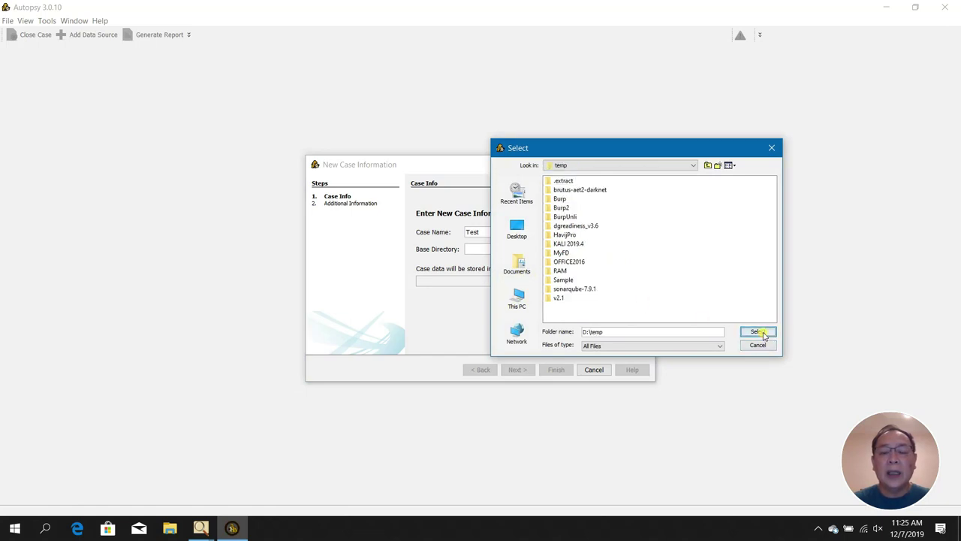
{"action": "left_click", "coordinate": [765, 331]}
{"action": "left_click", "coordinate": [529, 373]}
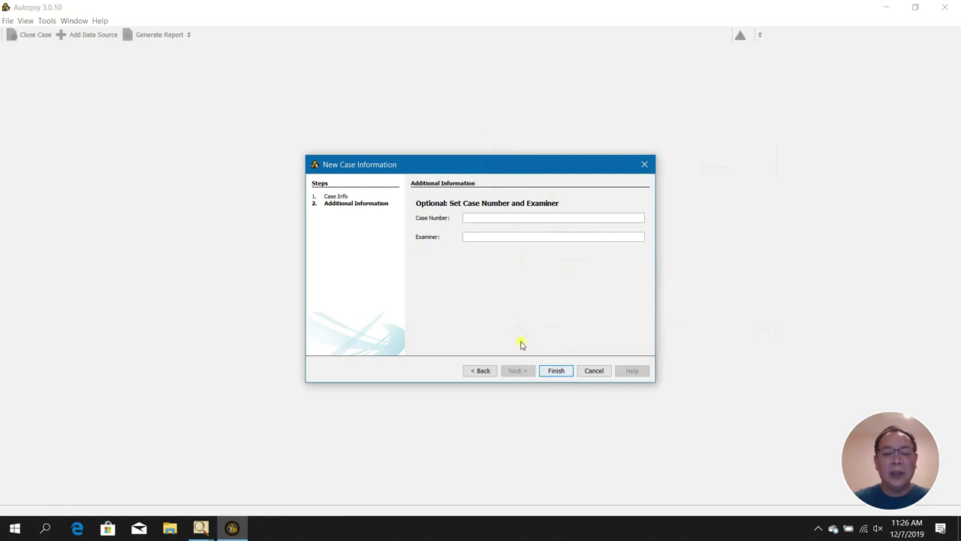
Set the case number to 001, enter the examiner's full name and finish creating the case.
{"action": "type", "text": "001Semi Yulia"}
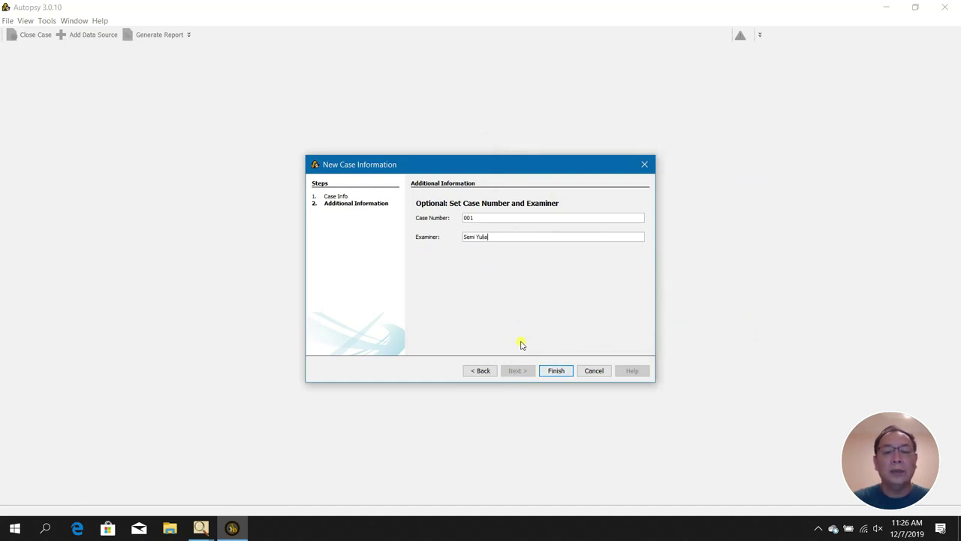
{"action": "type", "text": "ntio"}
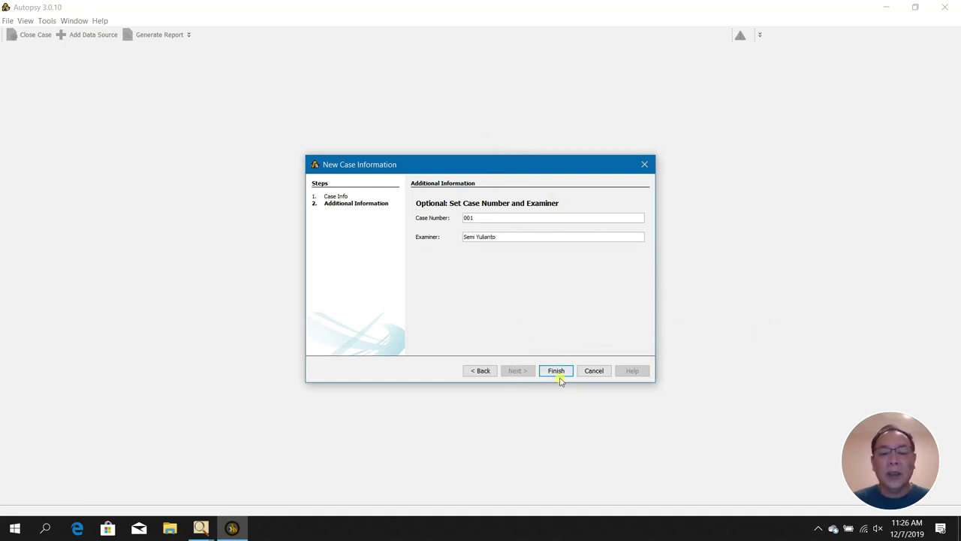
{"action": "left_click", "coordinate": [559, 375]}
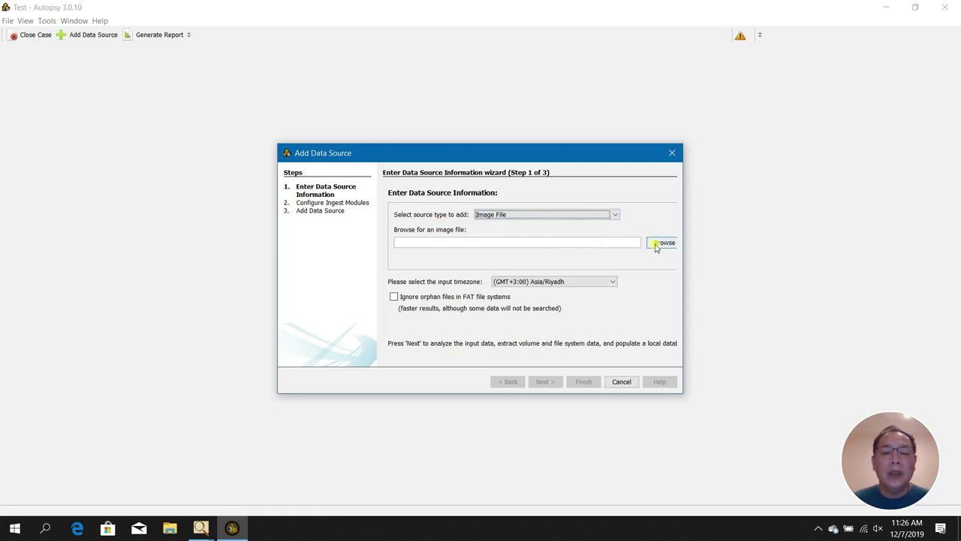
Switch to FTK Imager to check the image creation progress, and return to Autopsy's Add Data Source wizard.
{"action": "left_click", "coordinate": [201, 528]}
{"action": "left_click", "coordinate": [241, 492]}
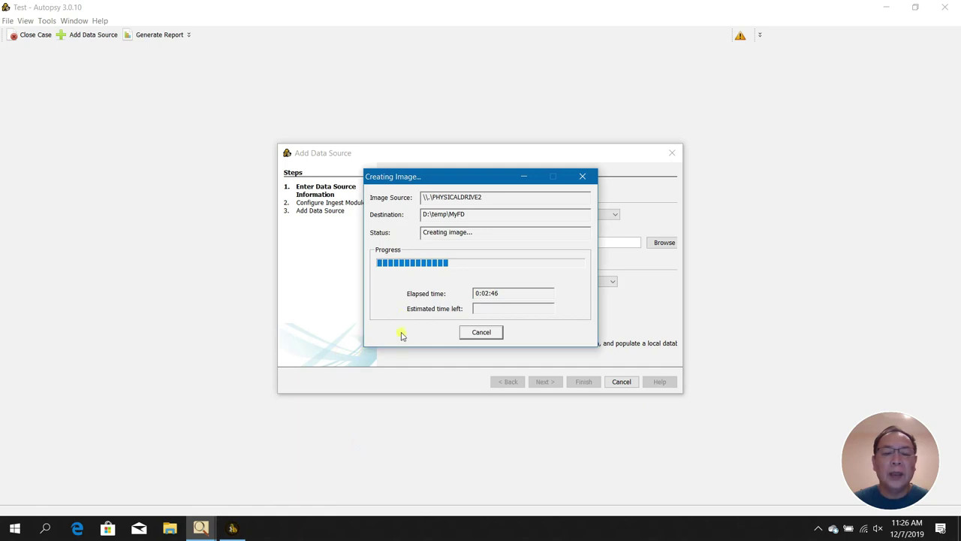
{"action": "left_click", "coordinate": [364, 373]}
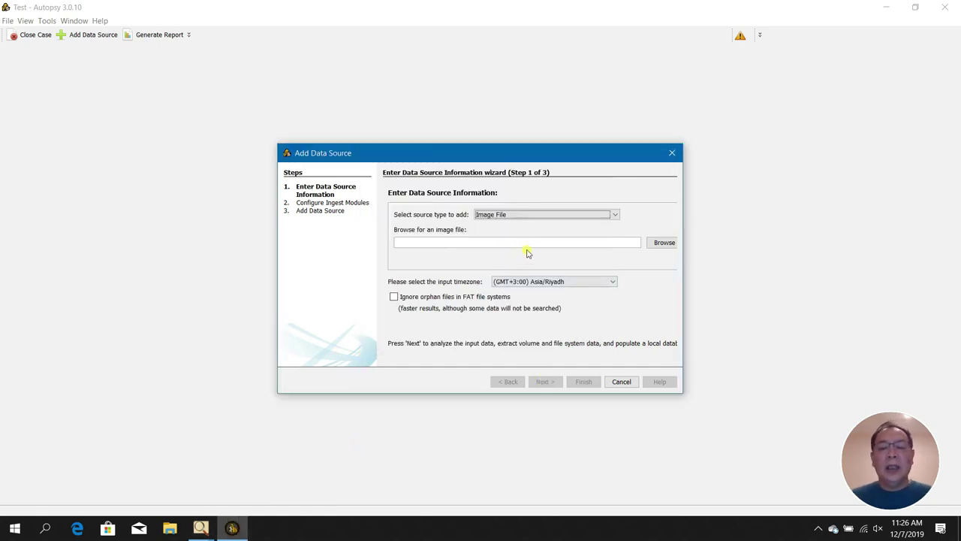
Review the available data source types and switch to FTK Imager to check the image creation progress.
{"action": "left_click", "coordinate": [522, 215]}
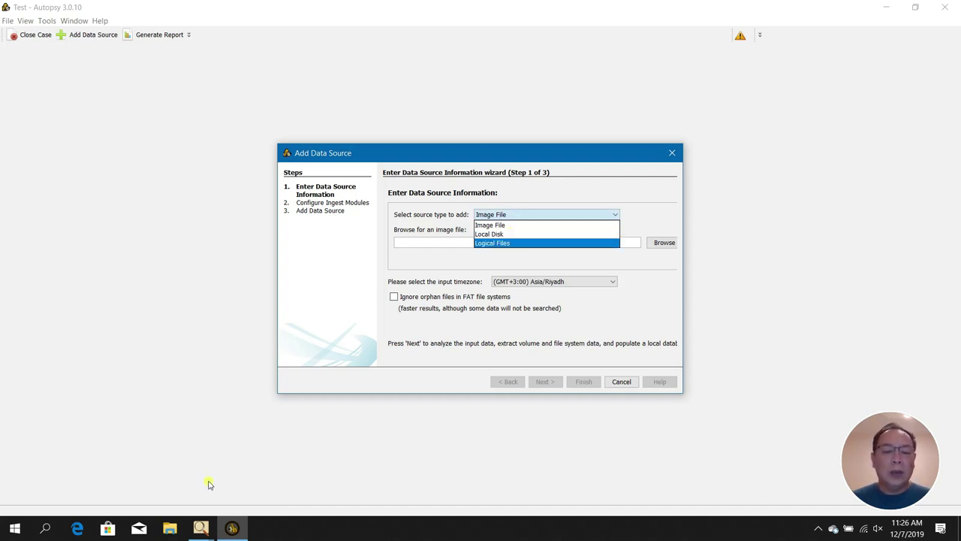
{"action": "left_click", "coordinate": [200, 528]}
{"action": "left_click", "coordinate": [300, 474]}
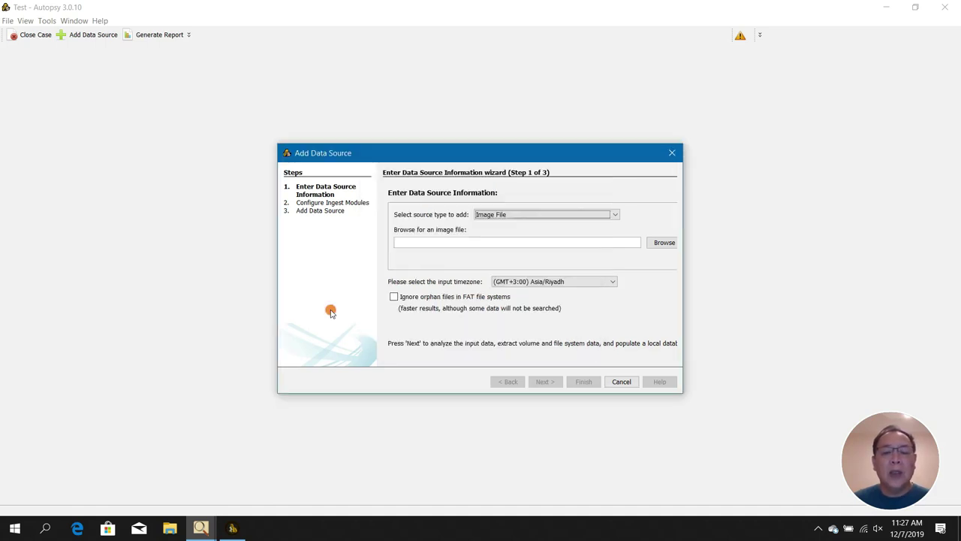
Set the data source type to Local Disk in Autopsy and select the ESD-ISO (E:) drive.
{"action": "left_click", "coordinate": [518, 215]}
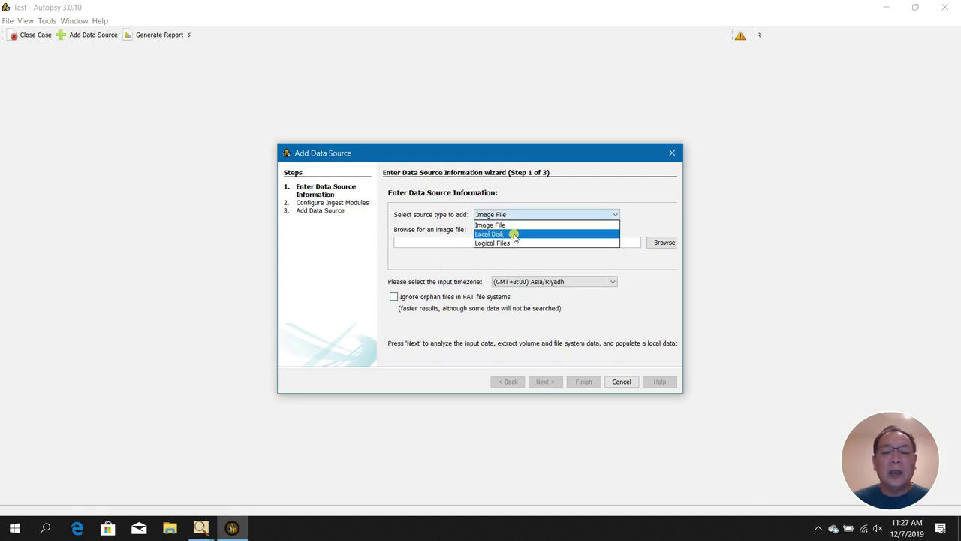
{"action": "left_click", "coordinate": [516, 234]}
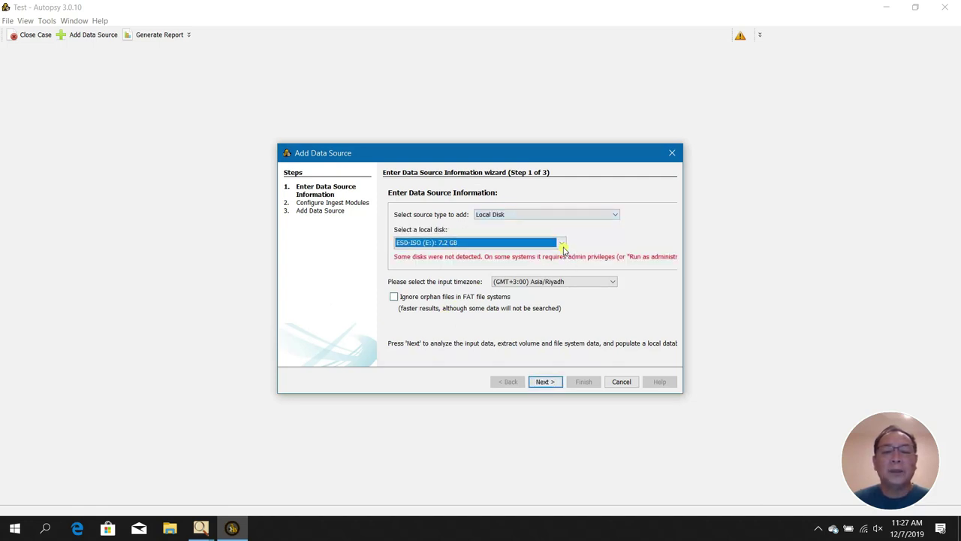
{"action": "left_click", "coordinate": [561, 244]}
{"action": "left_click", "coordinate": [556, 254]}
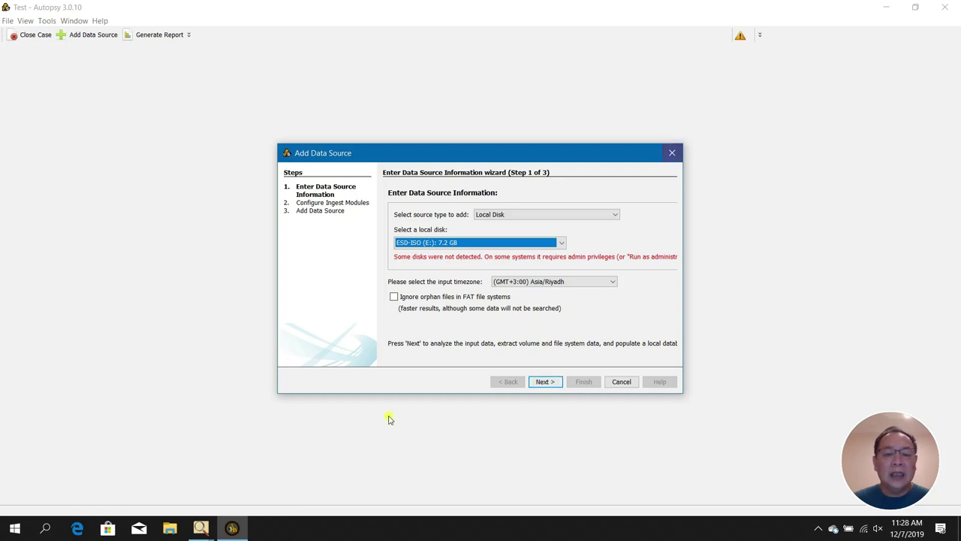
Check the imaging progress in FTK Imager, and review the source type and local disk choices in Autopsy's wizard.
{"action": "left_click", "coordinate": [204, 528]}
{"action": "left_click", "coordinate": [304, 462]}
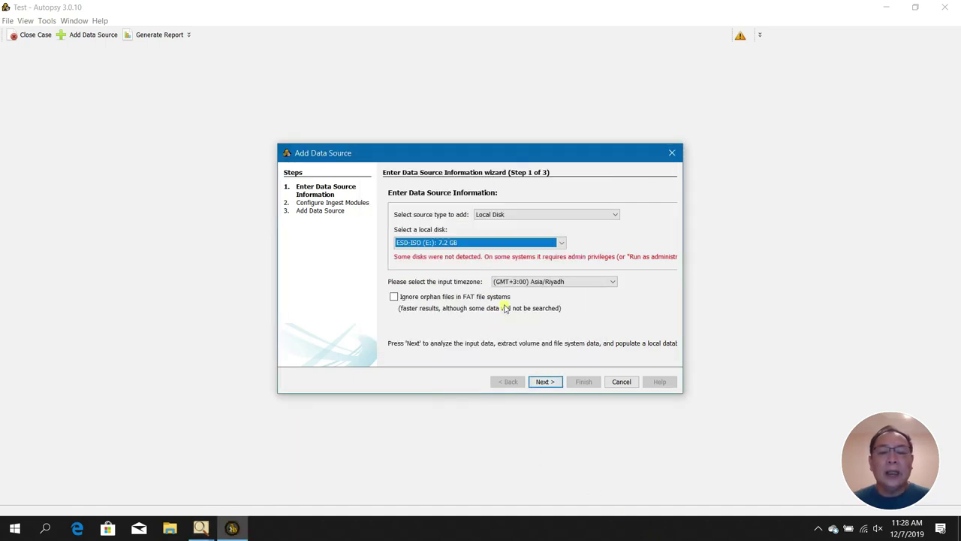
{"action": "left_click", "coordinate": [530, 216]}
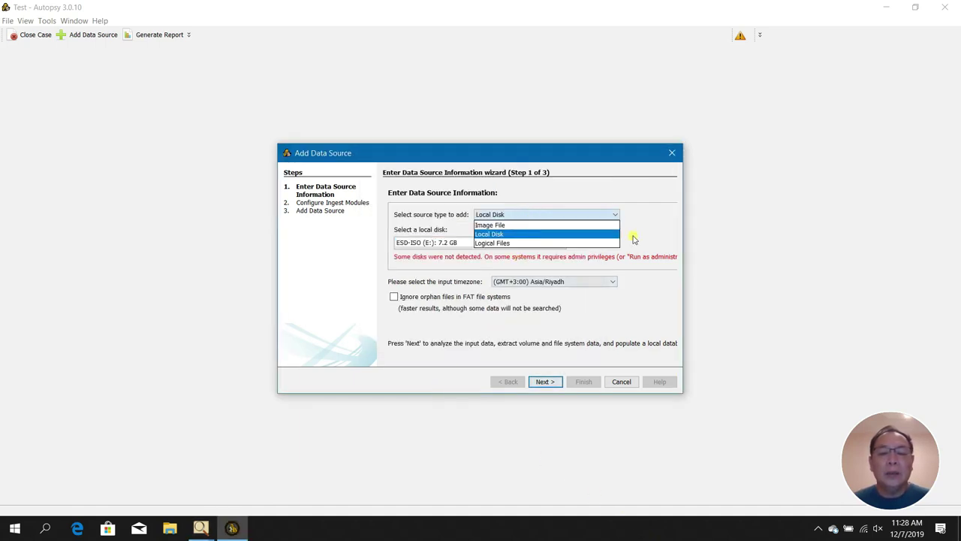
{"action": "left_click", "coordinate": [676, 242]}
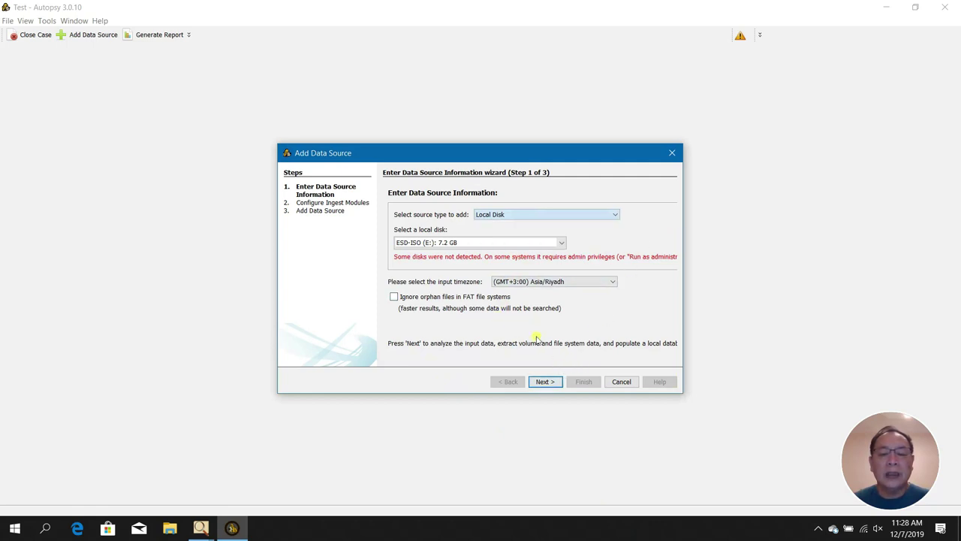
{"action": "left_click", "coordinate": [562, 243]}
{"action": "left_click", "coordinate": [562, 243]}
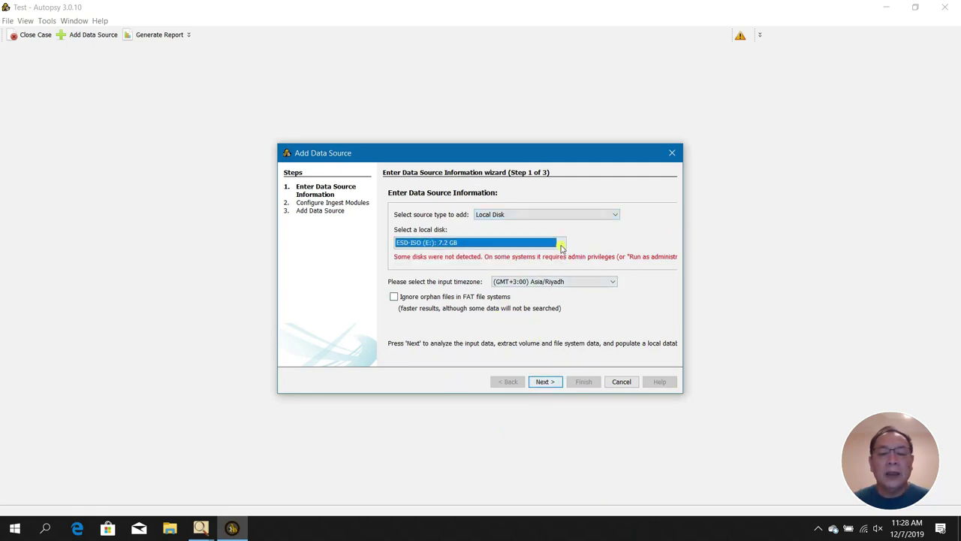
Add the E: drive to the case with the default ingest modules and finish the Add Data Source wizard.
{"action": "left_click", "coordinate": [544, 382]}
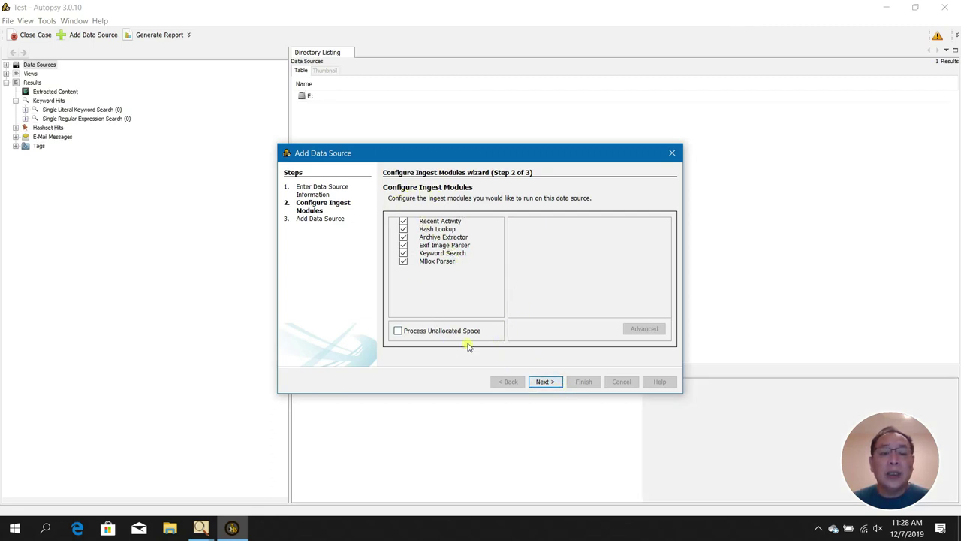
{"action": "left_click", "coordinate": [541, 382]}
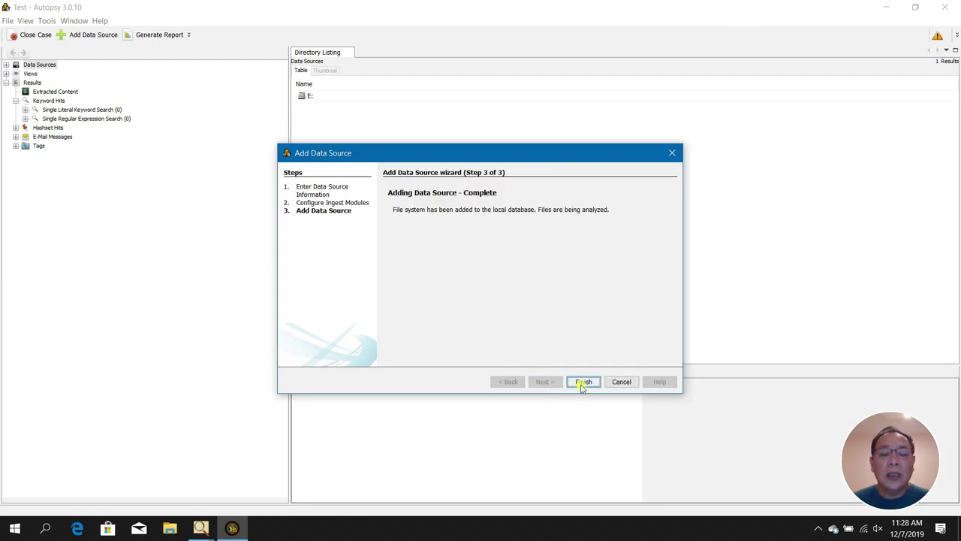
{"action": "left_click", "coordinate": [583, 383]}
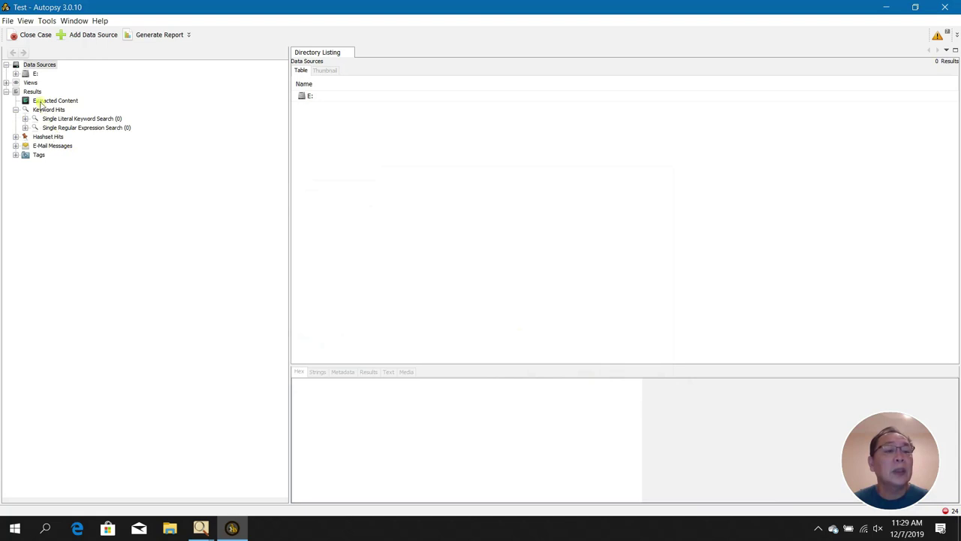
Expand the E: data source and the Views tree, and examine the File Types, Recent Files and Deleted Files categories.
{"action": "left_click", "coordinate": [16, 73]}
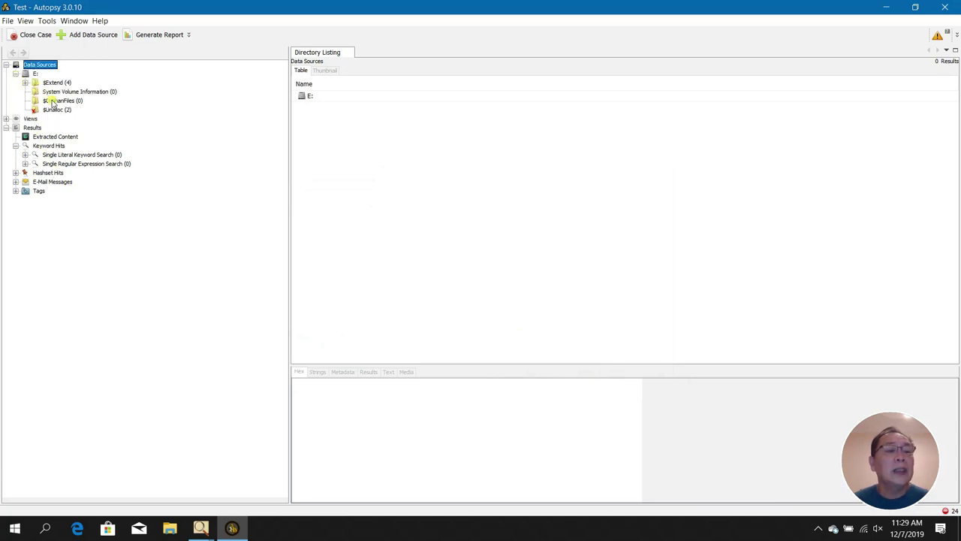
{"action": "left_click", "coordinate": [6, 120]}
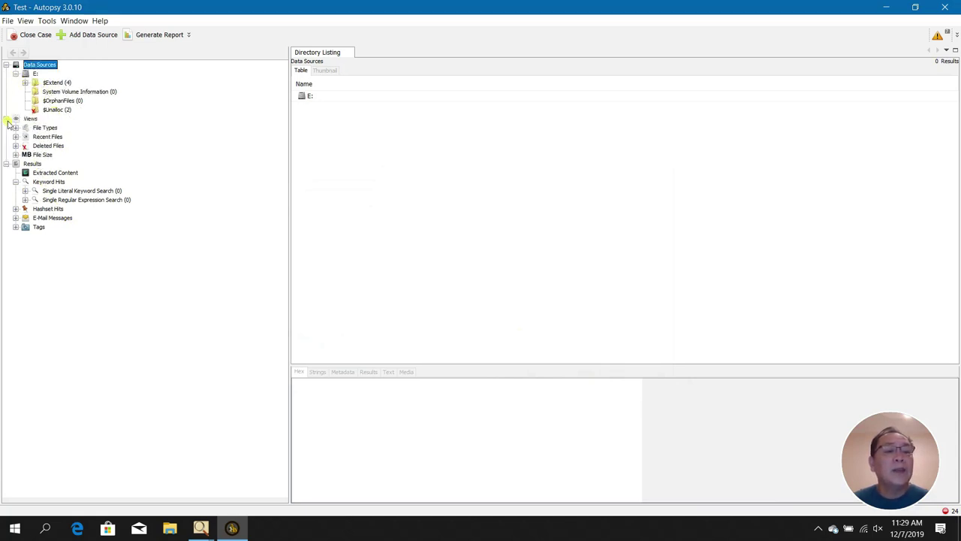
{"action": "double_click", "coordinate": [47, 128]}
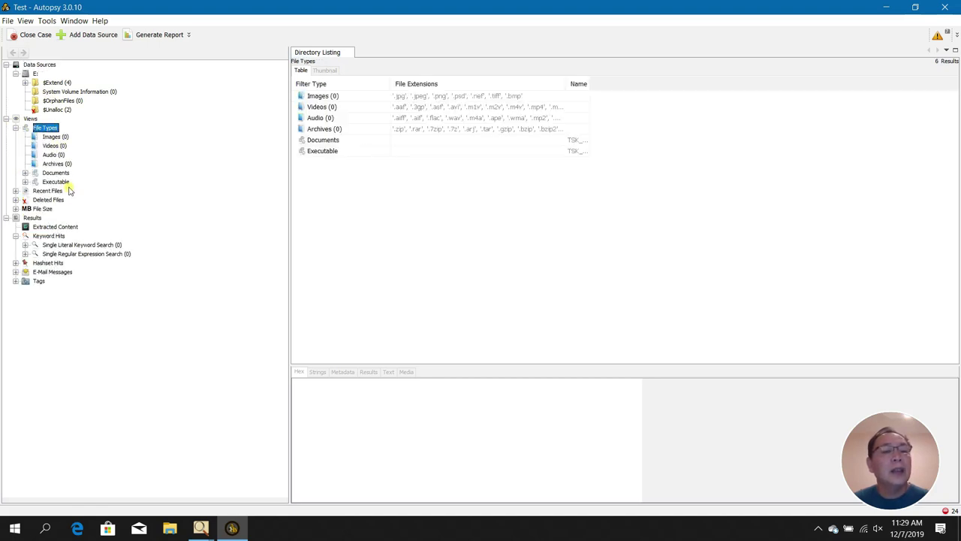
{"action": "double_click", "coordinate": [45, 191]}
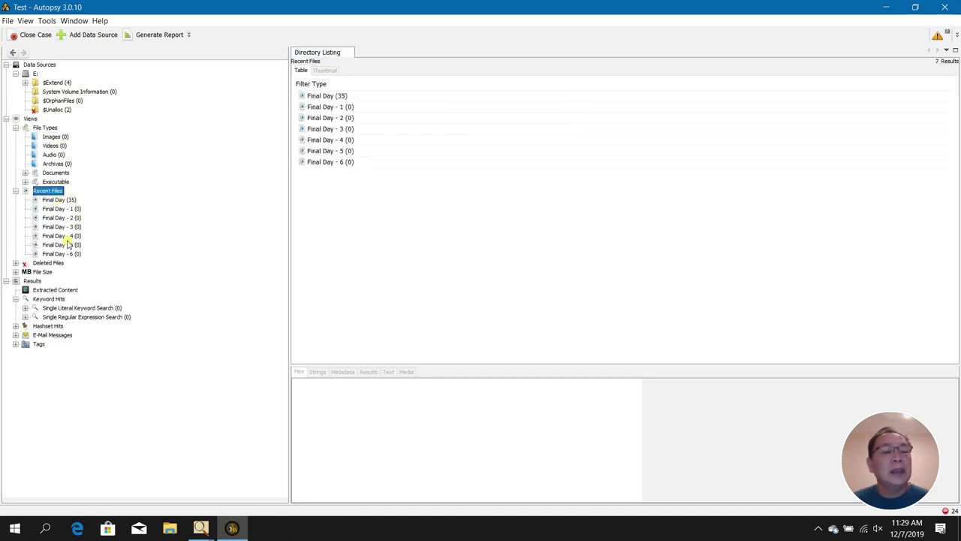
{"action": "double_click", "coordinate": [53, 263]}
{"action": "left_click", "coordinate": [74, 272]}
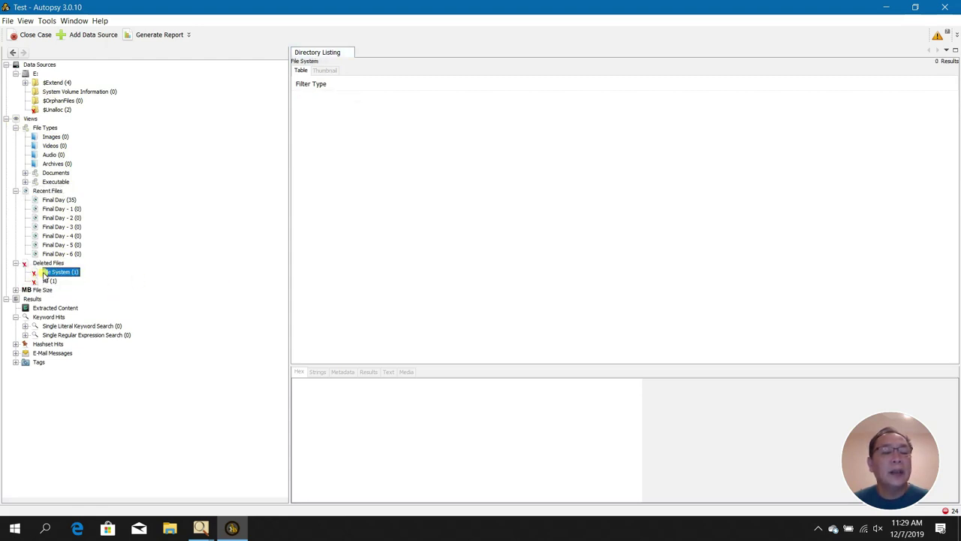
{"action": "left_click", "coordinate": [49, 281]}
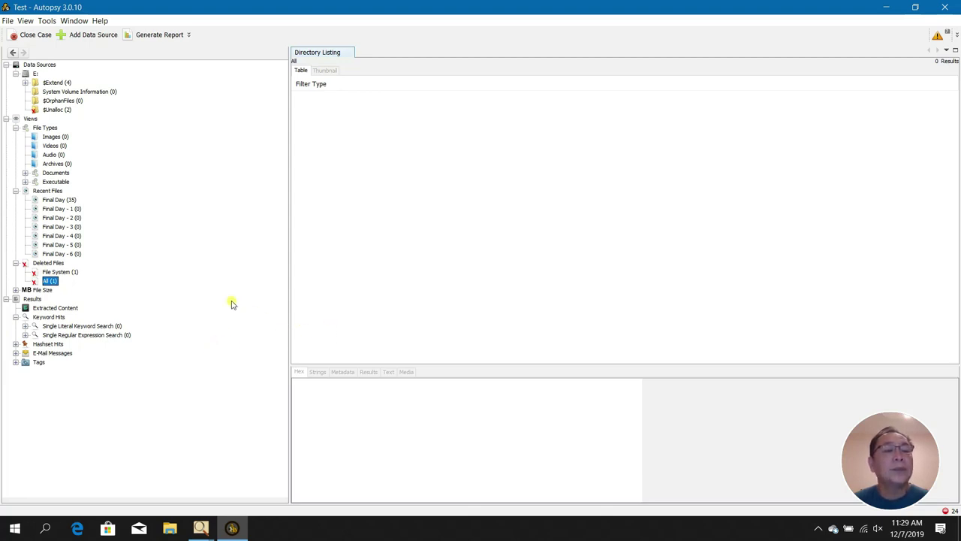
Examine the $Extend folder on E: and the Plain Text and Executable file type listings.
{"action": "left_click", "coordinate": [59, 82]}
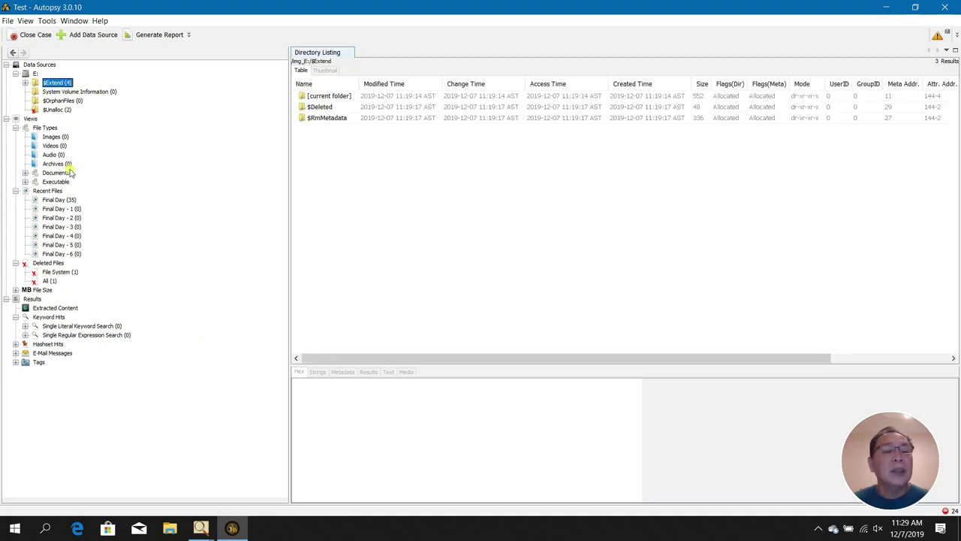
{"action": "left_click", "coordinate": [25, 173]}
{"action": "left_click", "coordinate": [52, 209]}
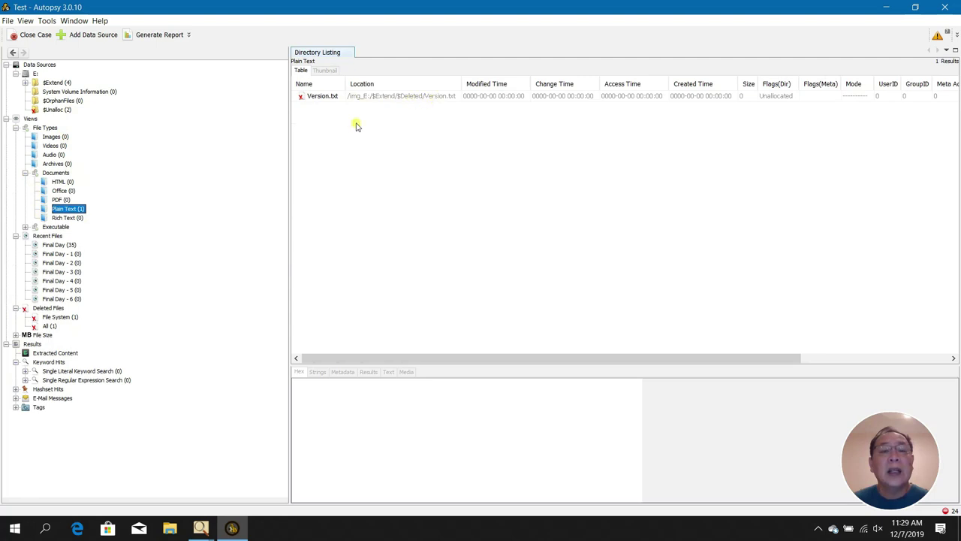
{"action": "double_click", "coordinate": [60, 228]}
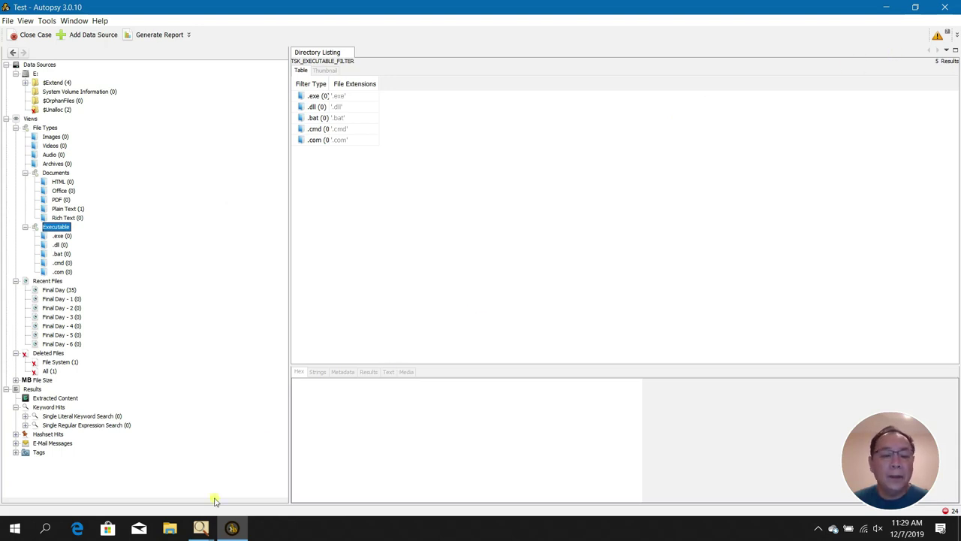
Switch to FTK Imager's Creating Image window to check its progress, and return to Autopsy.
{"action": "left_click", "coordinate": [200, 528]}
{"action": "left_click", "coordinate": [272, 511]}
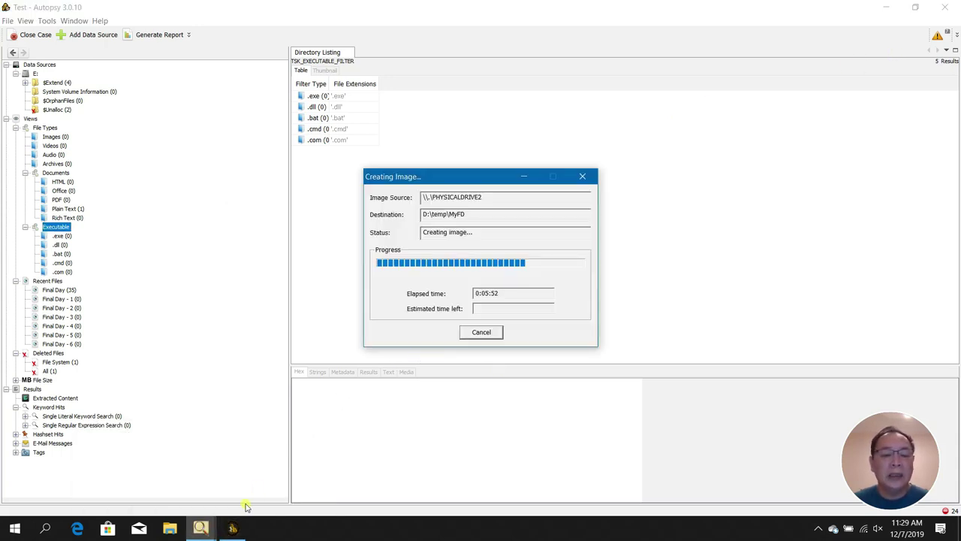
{"action": "left_click", "coordinate": [232, 528]}
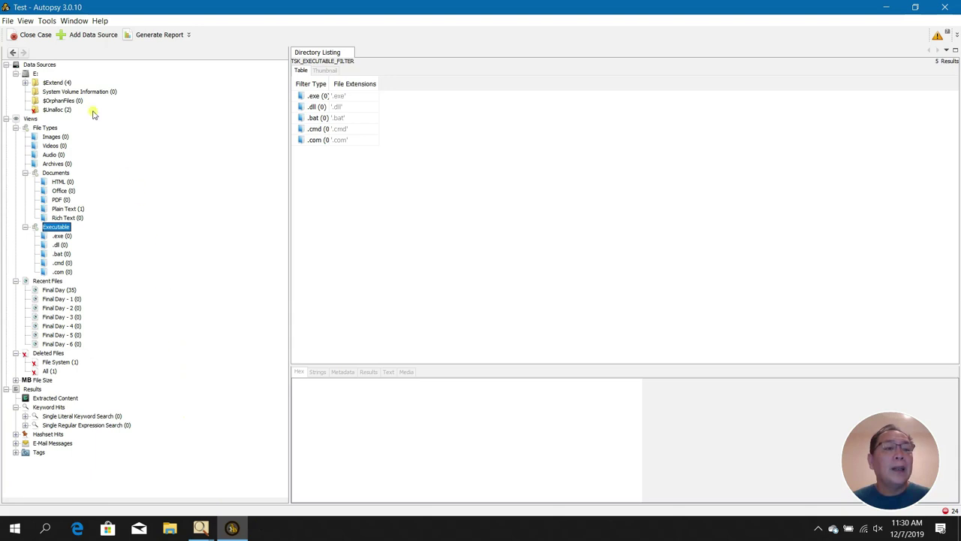
List the $Deleted folder under $Extend and examine the details of its CISSP, Version.txt and current folder entries.
{"action": "left_click", "coordinate": [54, 84]}
{"action": "double_click", "coordinate": [53, 84]}
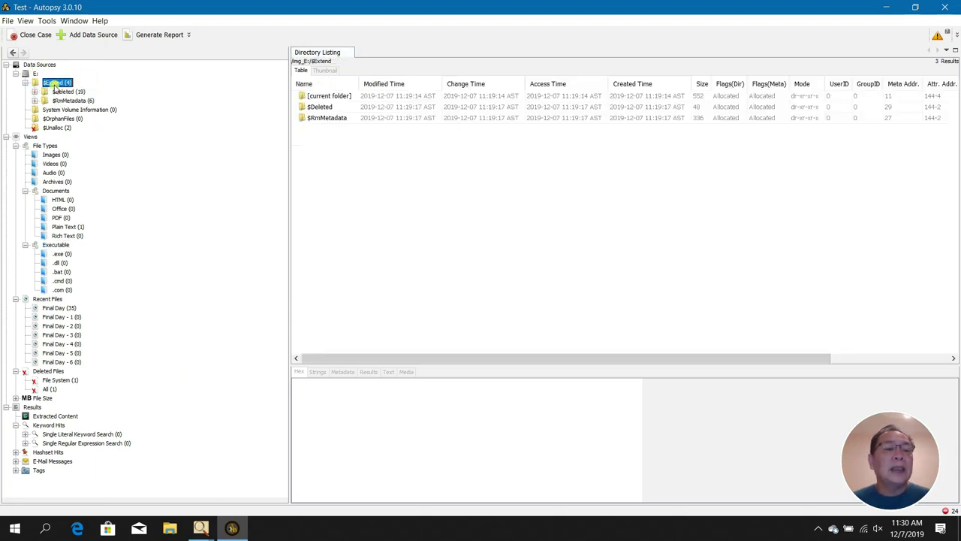
{"action": "left_click", "coordinate": [60, 92]}
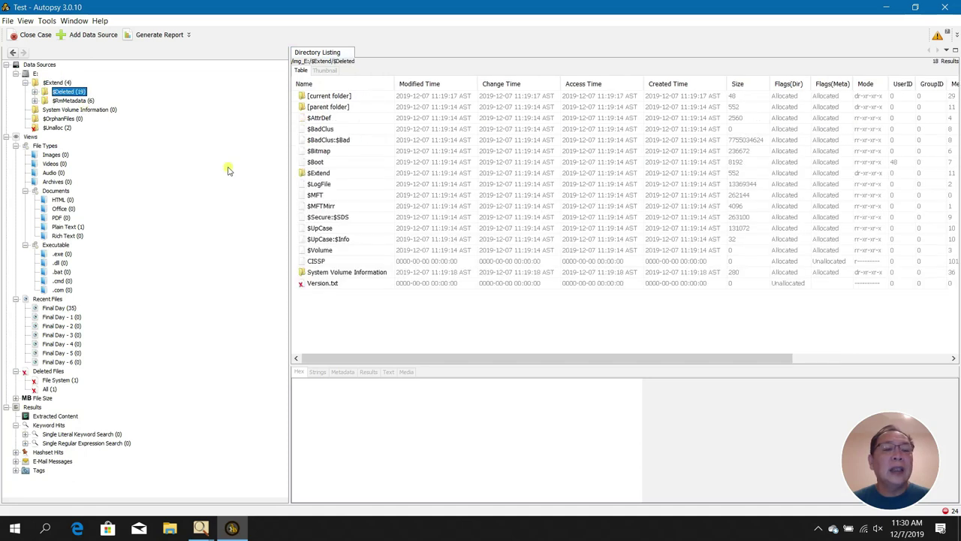
{"action": "left_click", "coordinate": [319, 250]}
{"action": "left_click", "coordinate": [328, 261]}
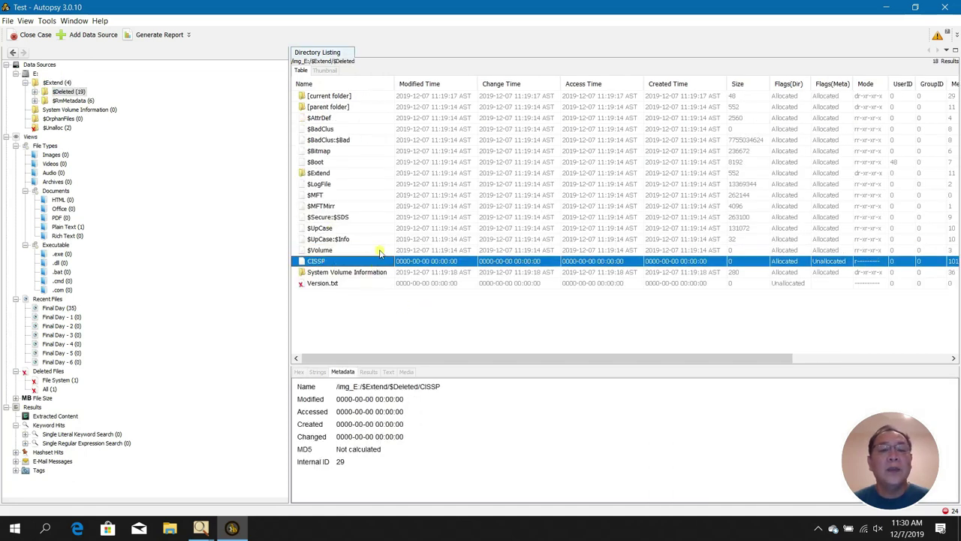
{"action": "left_click", "coordinate": [337, 284]}
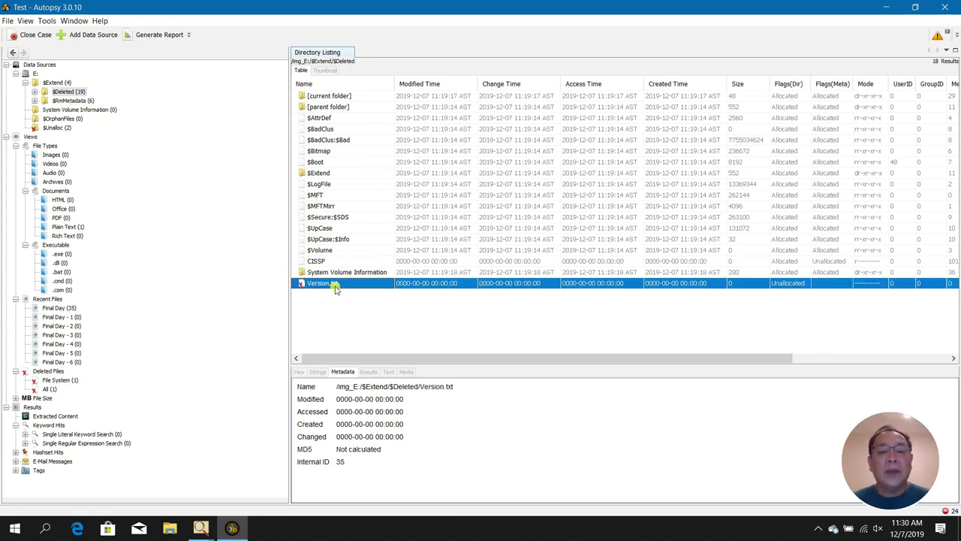
{"action": "left_click", "coordinate": [330, 97]}
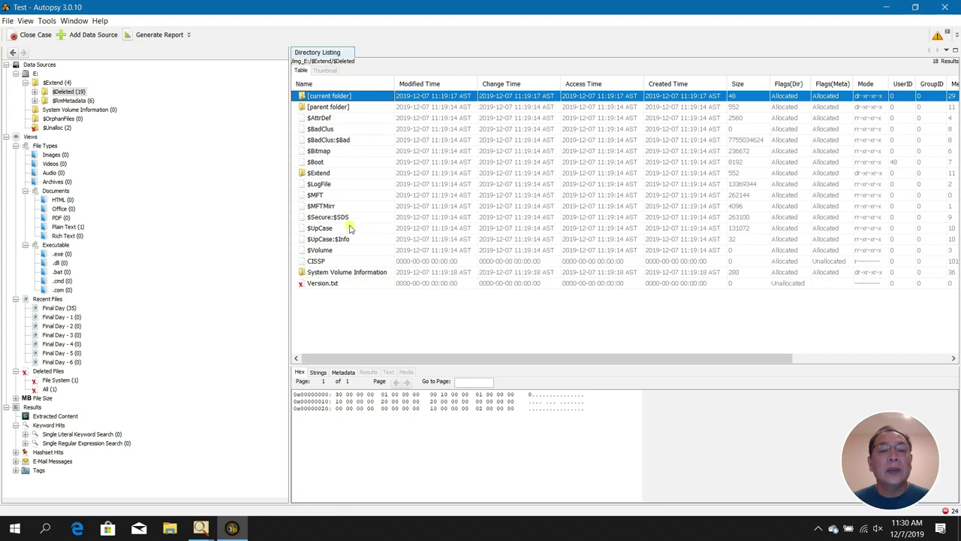
{"action": "left_click", "coordinate": [324, 262]}
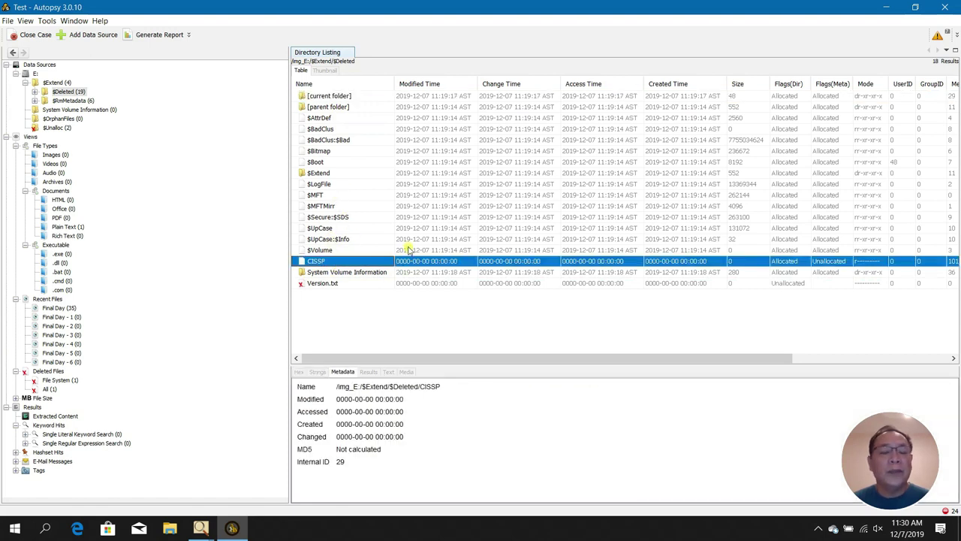
Expand the $Deleted and $RmMetadata folders and list the contents of $Txf and $TxfLog.
{"action": "left_click", "coordinate": [35, 92]}
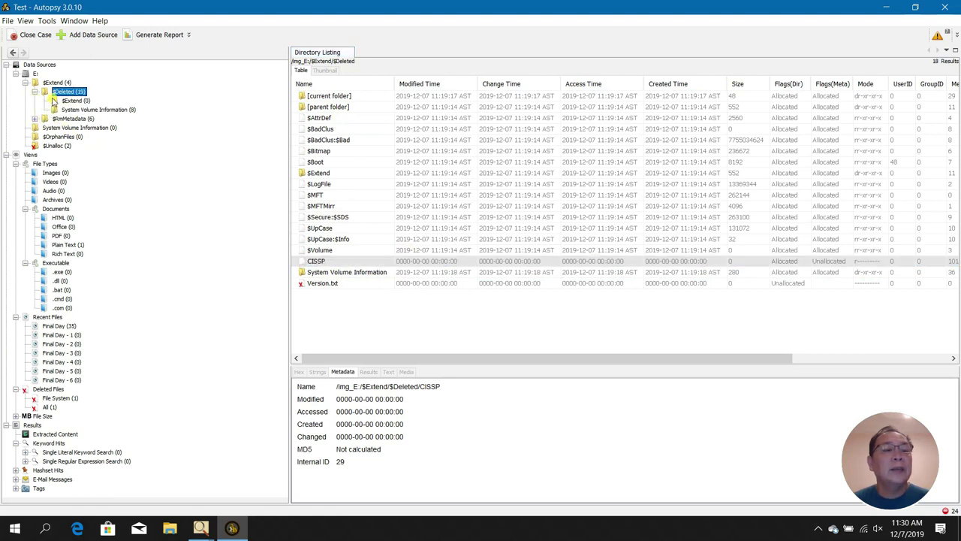
{"action": "left_click", "coordinate": [34, 119]}
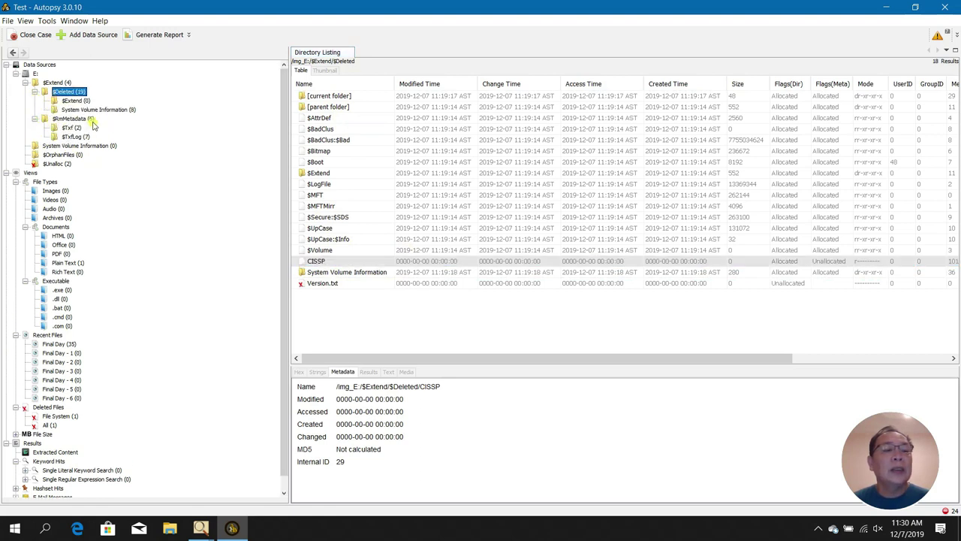
{"action": "left_click", "coordinate": [69, 129]}
{"action": "left_click", "coordinate": [75, 137]}
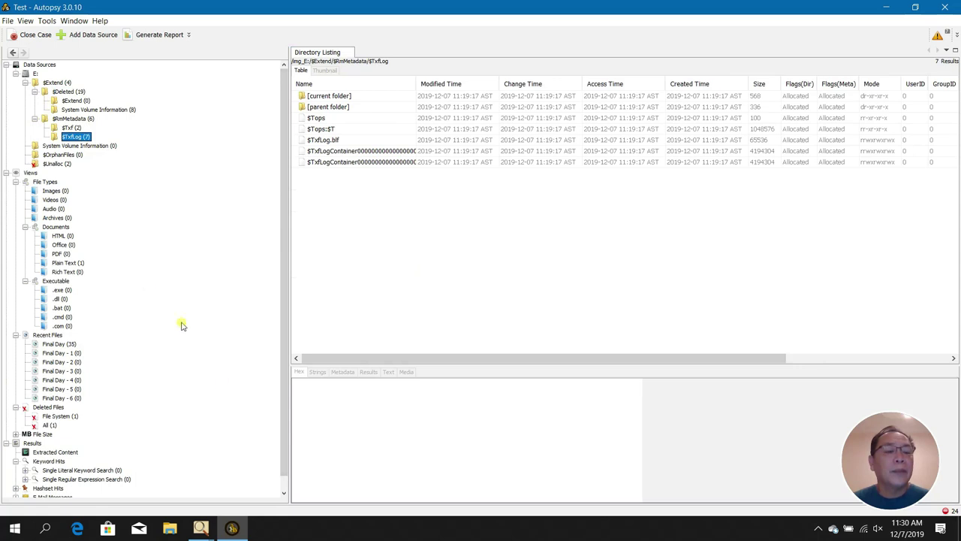
Check the imaging progress in FTK Imager's Creating Image window twice, returning to Autopsy each time.
{"action": "mouse_move", "coordinate": [201, 528]}
{"action": "left_click", "coordinate": [263, 482]}
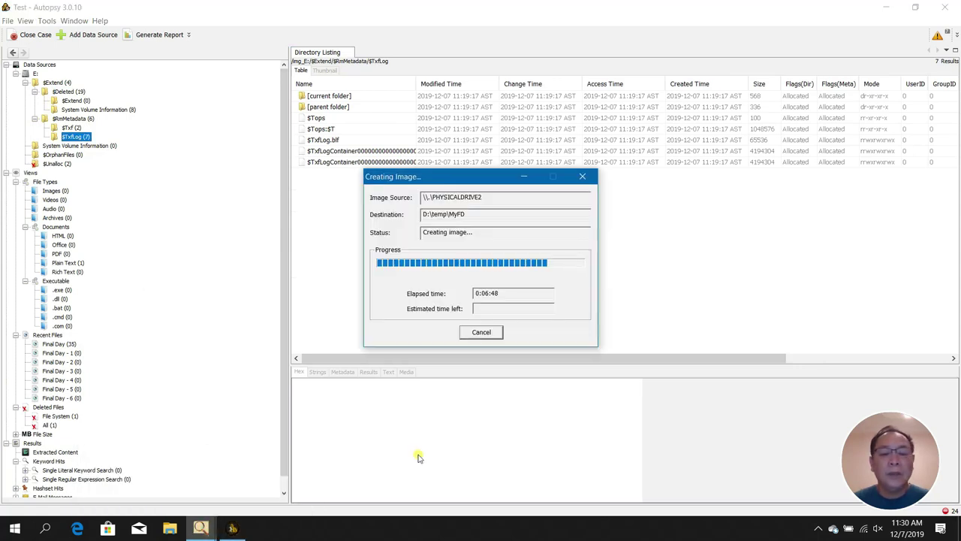
{"action": "left_click", "coordinate": [161, 237]}
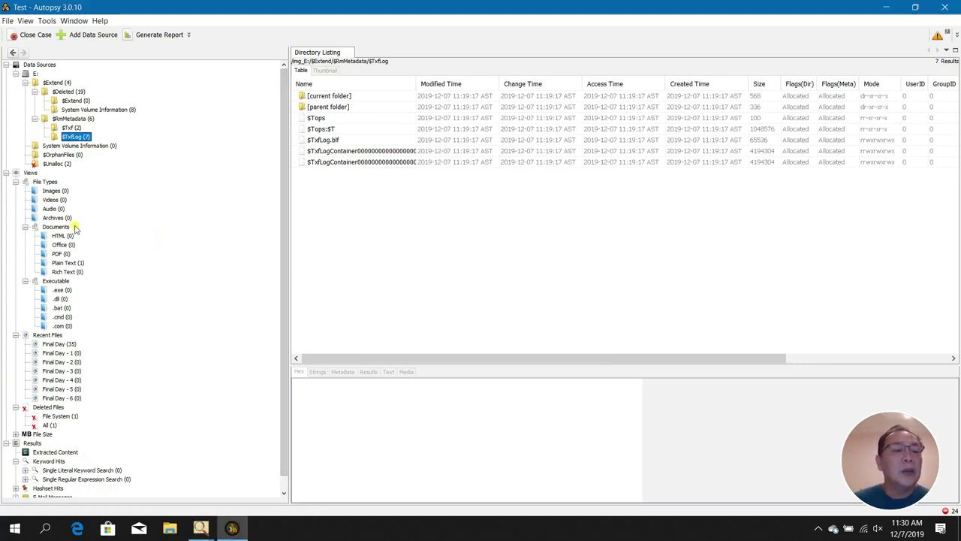
{"action": "mouse_move", "coordinate": [201, 527]}
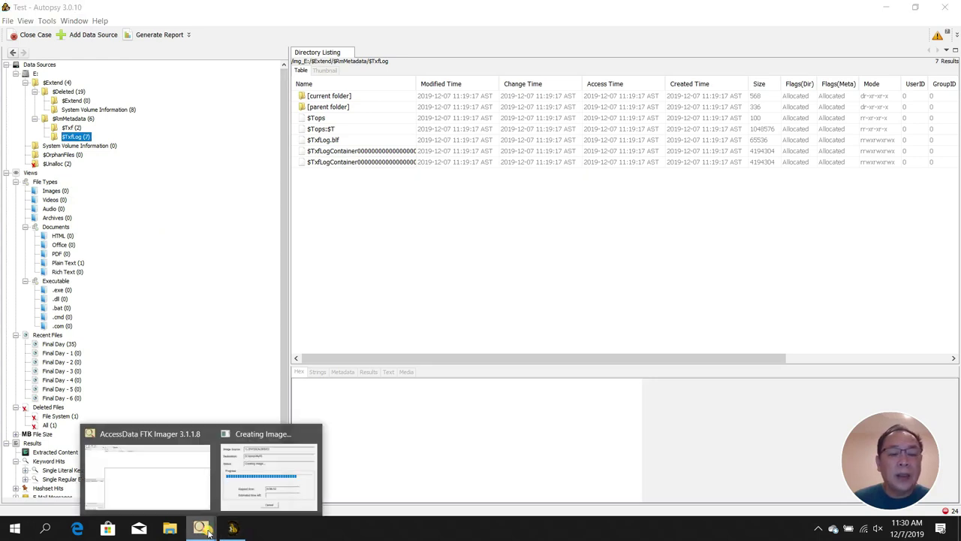
{"action": "left_click", "coordinate": [286, 478]}
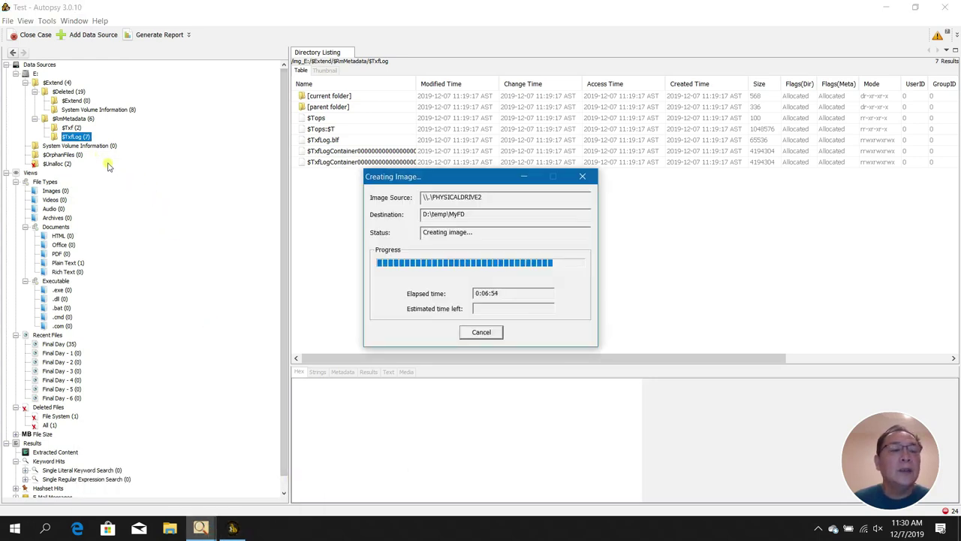
{"action": "left_click", "coordinate": [153, 224]}
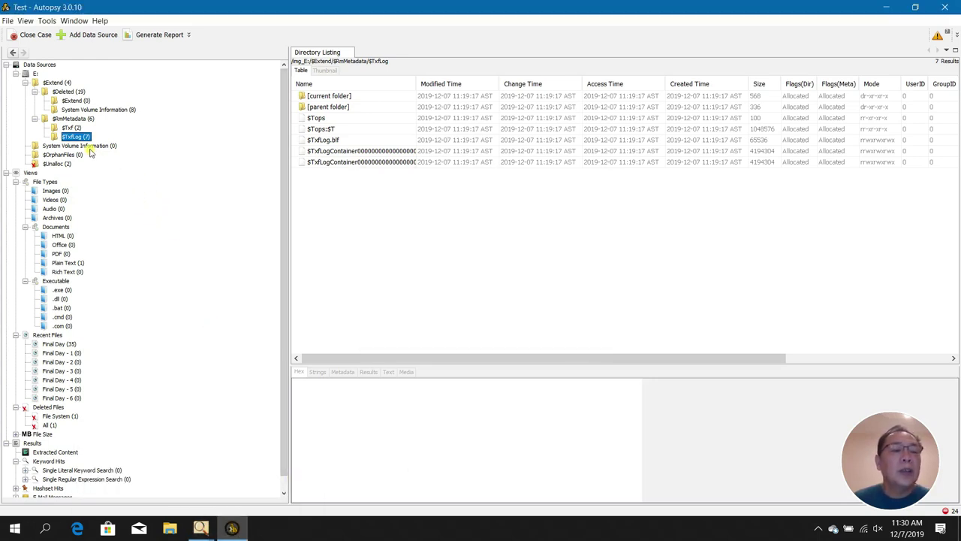
List the $Unalloc folder and the Images, Videos, Audio, Archives and Plain Text file type views.
{"action": "left_click", "coordinate": [67, 164]}
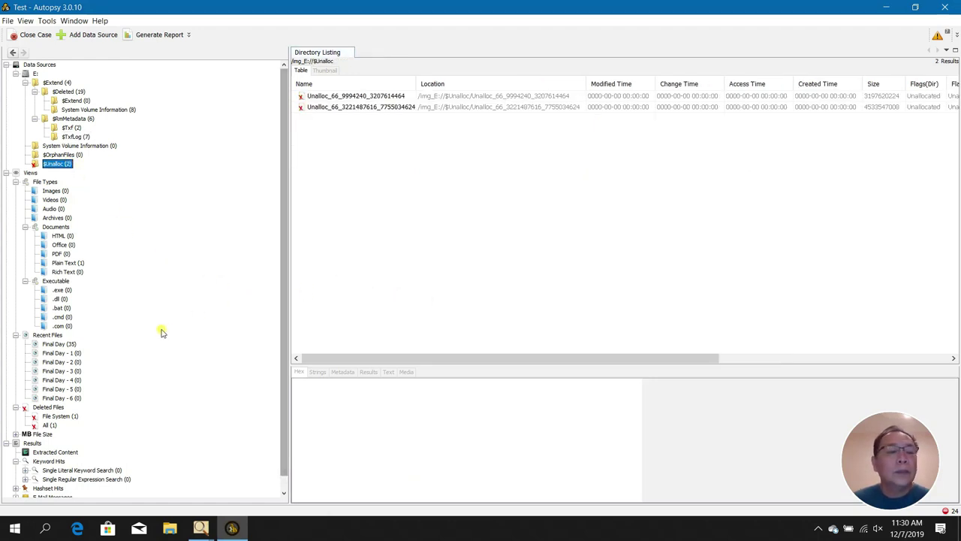
{"action": "left_click", "coordinate": [61, 192]}
{"action": "left_click", "coordinate": [59, 200]}
{"action": "left_click", "coordinate": [58, 209]}
{"action": "left_click", "coordinate": [59, 218]}
{"action": "left_click", "coordinate": [79, 262]}
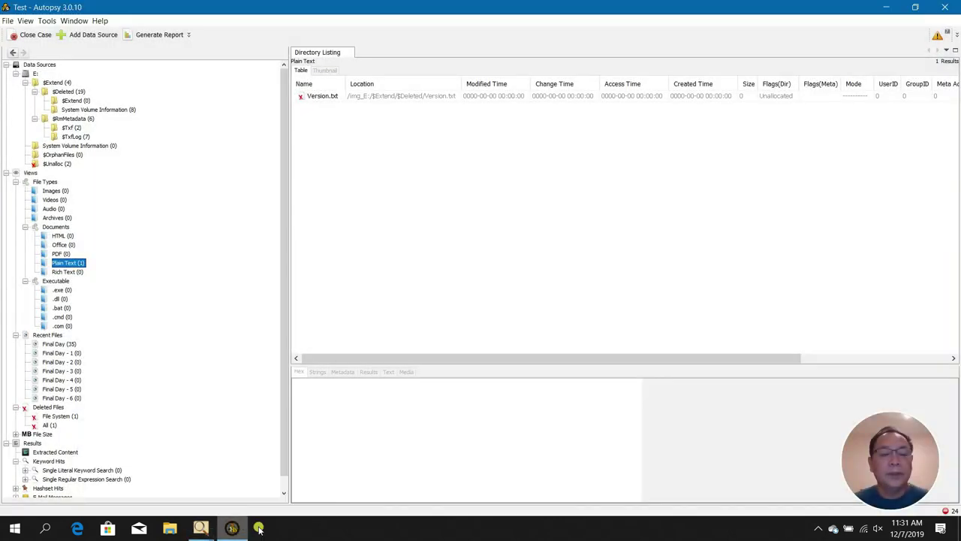
List the File System and All views of the deleted files, and expand the File Size and Tags nodes.
{"action": "scroll", "coordinate": [214, 397], "scroll_direction": "down", "scroll_amount": 1}
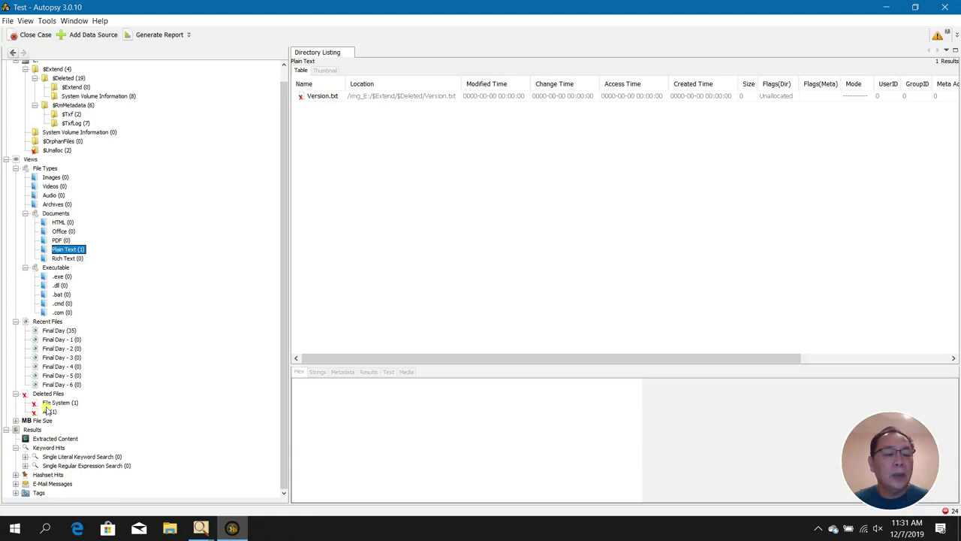
{"action": "left_click", "coordinate": [52, 404]}
{"action": "left_click", "coordinate": [51, 412]}
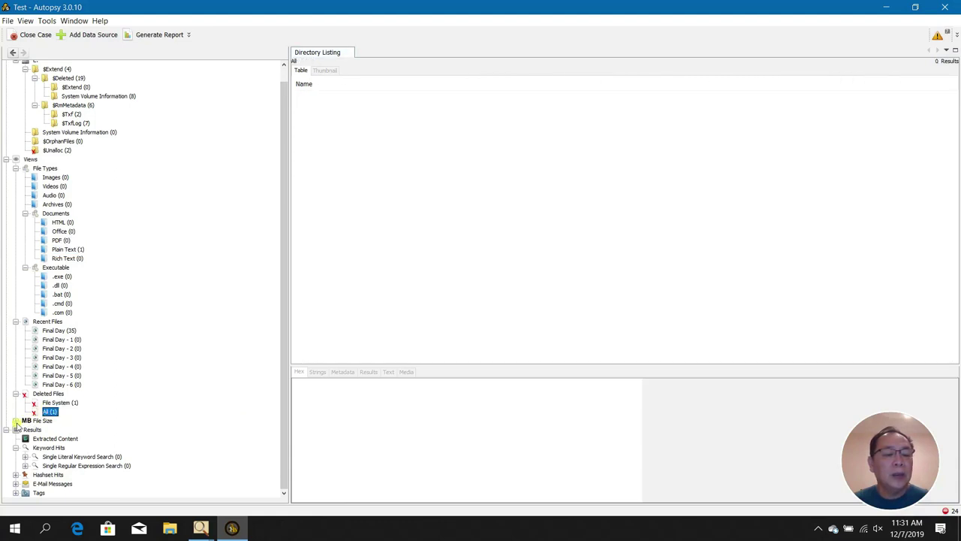
{"action": "left_click", "coordinate": [16, 420]}
{"action": "scroll", "coordinate": [91, 444], "scroll_direction": "down", "scroll_amount": 1}
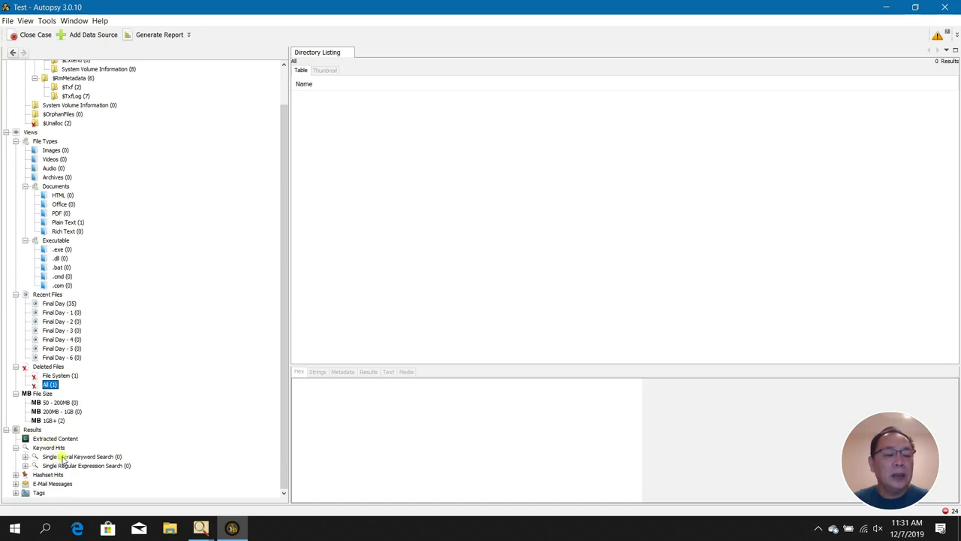
{"action": "left_click", "coordinate": [15, 493]}
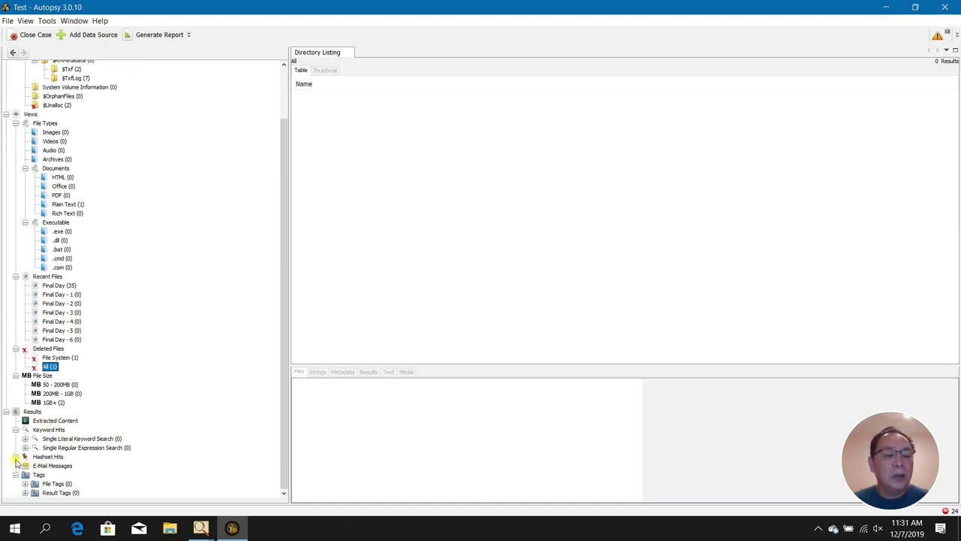
{"action": "scroll", "coordinate": [94, 468], "scroll_direction": "up", "scroll_amount": 2}
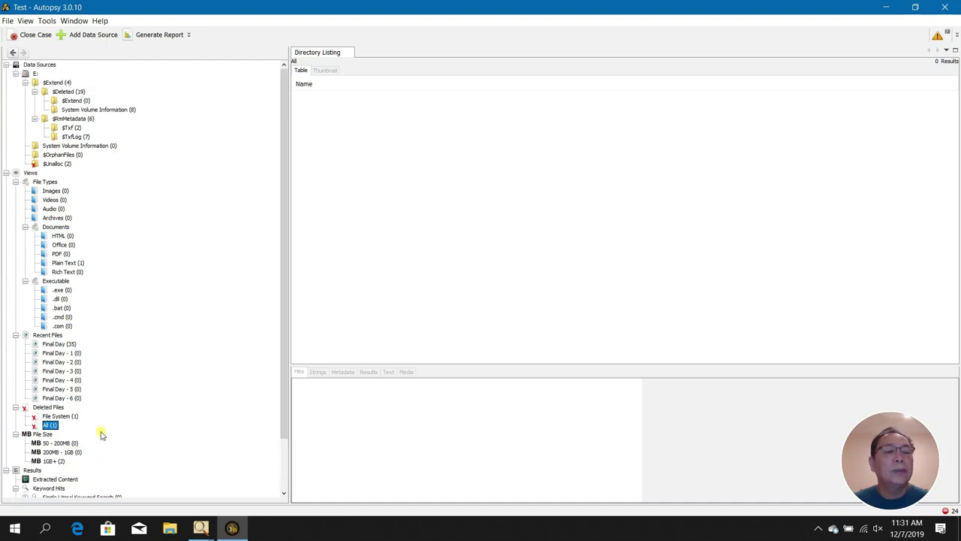
Switch to FTK Imager and view its Creating Image window, its main window, and the progress window again.
{"action": "left_click", "coordinate": [201, 528]}
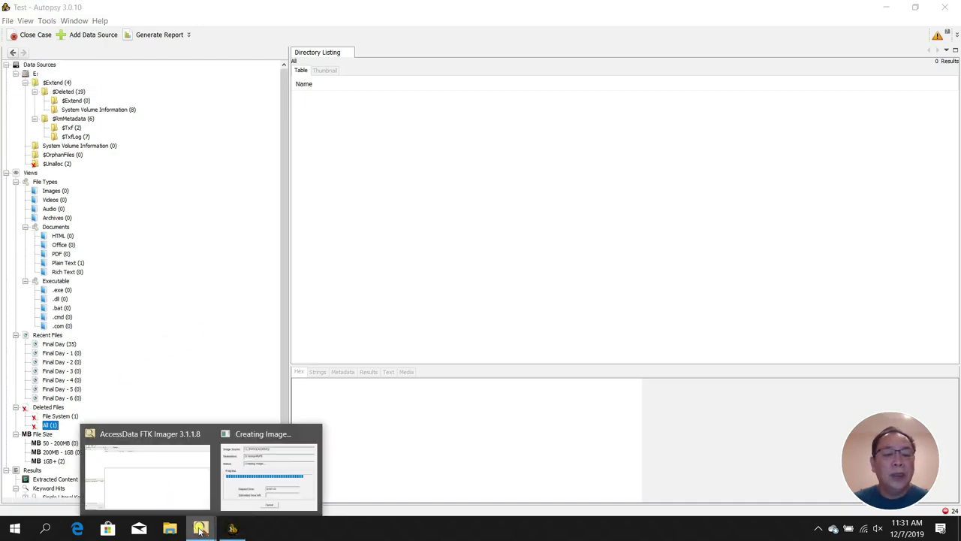
{"action": "left_click", "coordinate": [253, 487]}
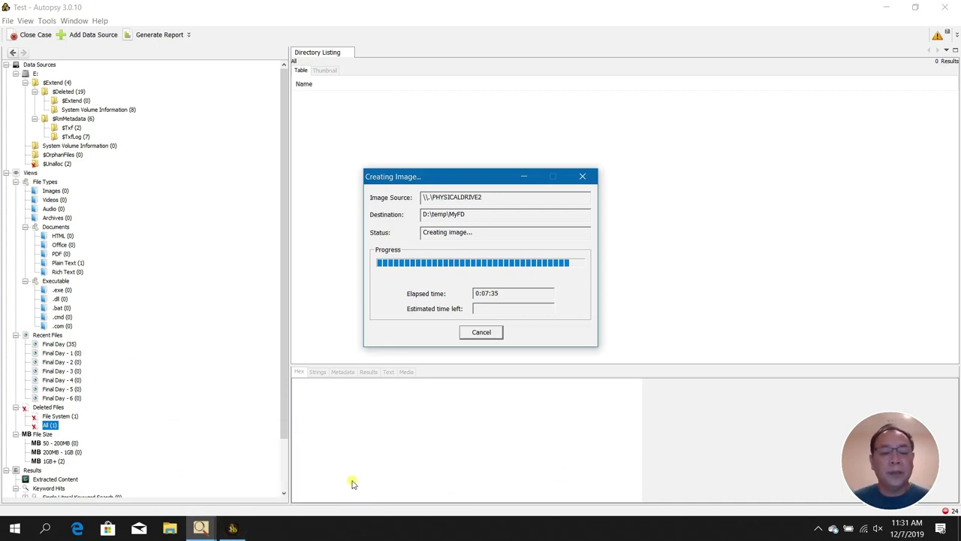
{"action": "left_click", "coordinate": [201, 528]}
{"action": "left_click", "coordinate": [180, 492]}
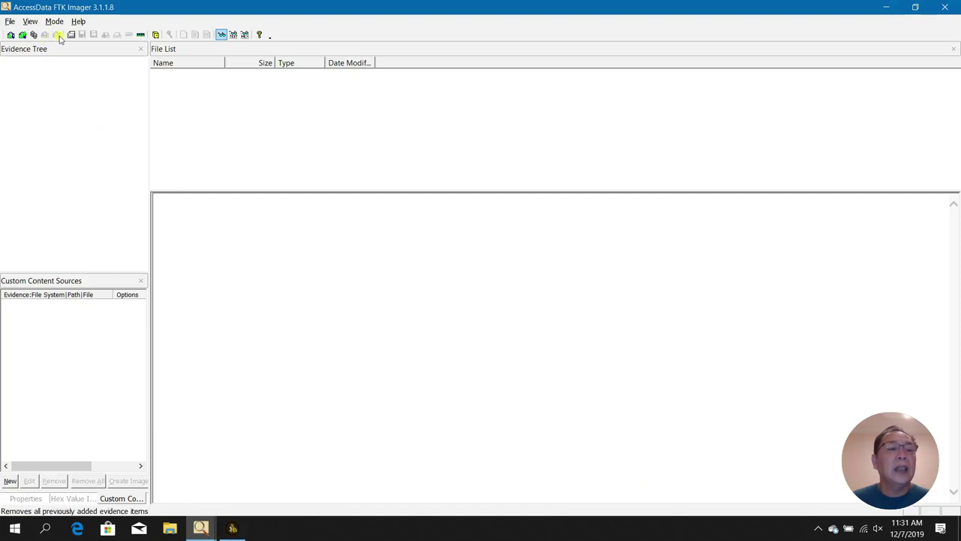
{"action": "left_click", "coordinate": [201, 530]}
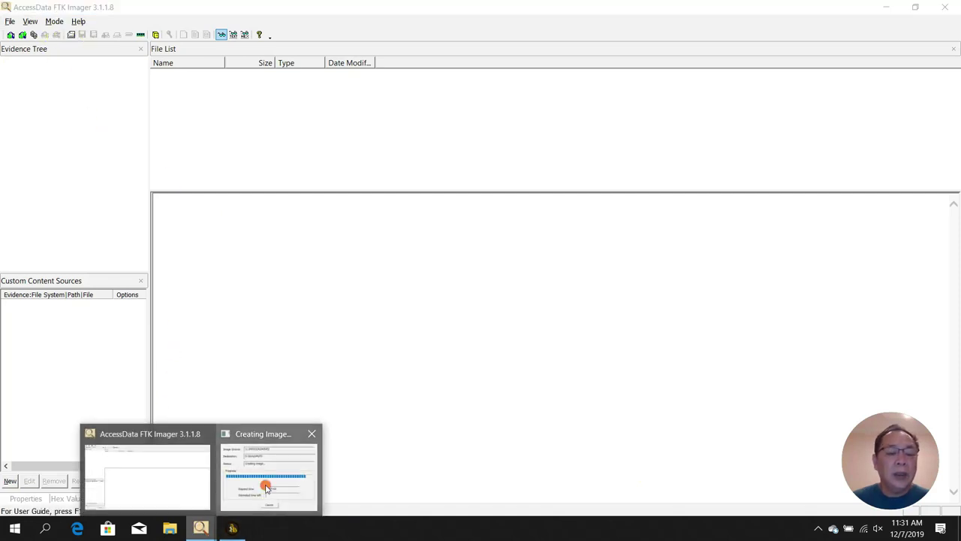
{"action": "left_click", "coordinate": [263, 487]}
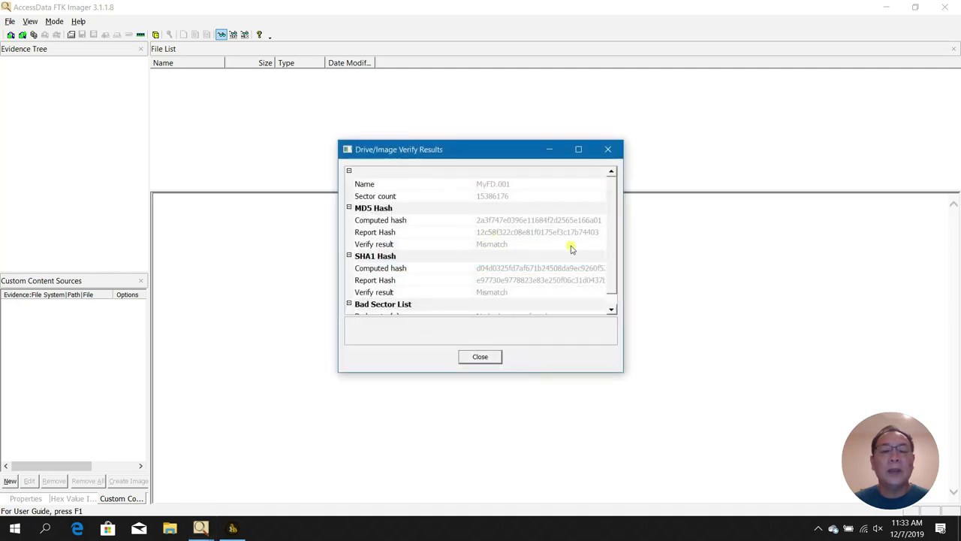
Examine the MD5 computed hash, report hash and verify result in the Drive/Image Verify Results.
{"action": "scroll", "coordinate": [611, 218], "scroll_direction": "down", "scroll_amount": 1}
{"action": "scroll", "coordinate": [612, 218], "scroll_direction": "up", "scroll_amount": 1}
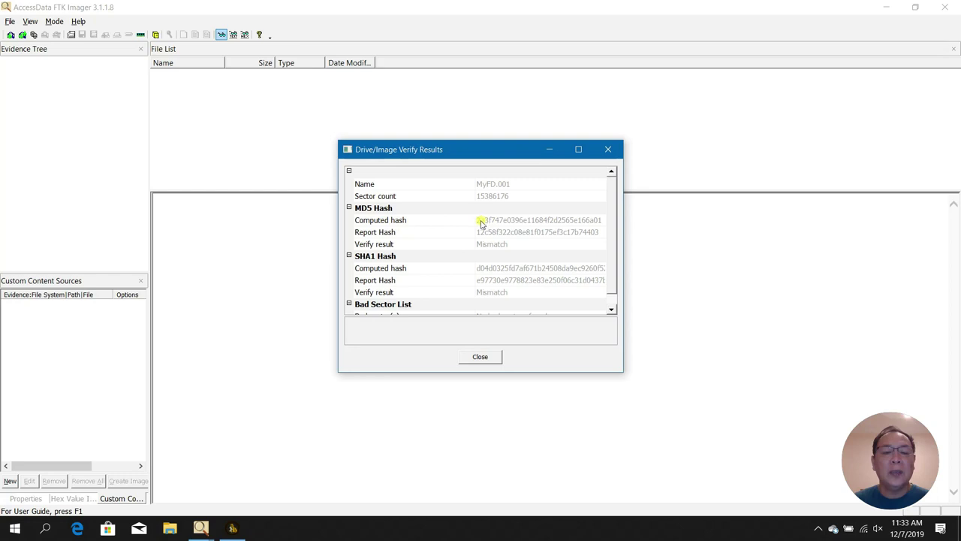
{"action": "left_click", "coordinate": [392, 219]}
{"action": "left_click", "coordinate": [392, 231]}
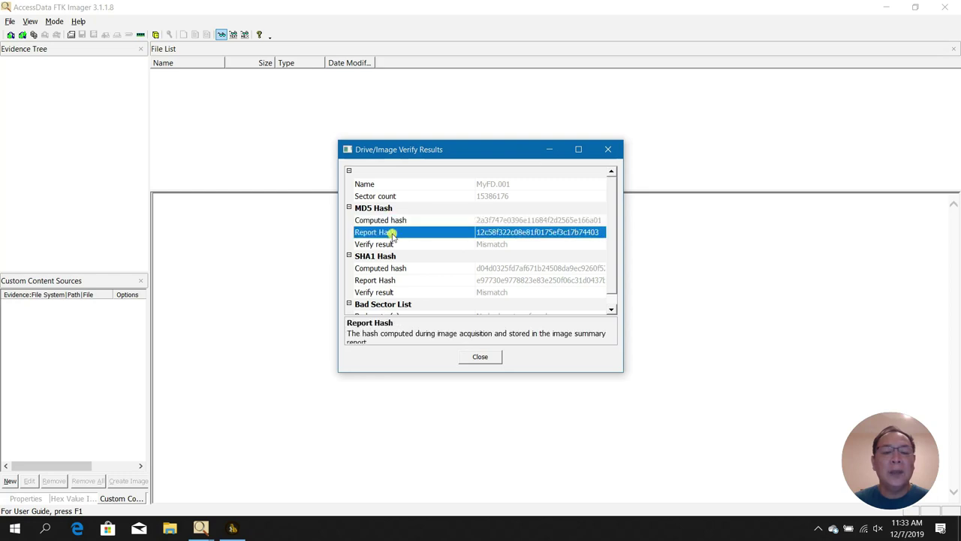
{"action": "left_click", "coordinate": [390, 245]}
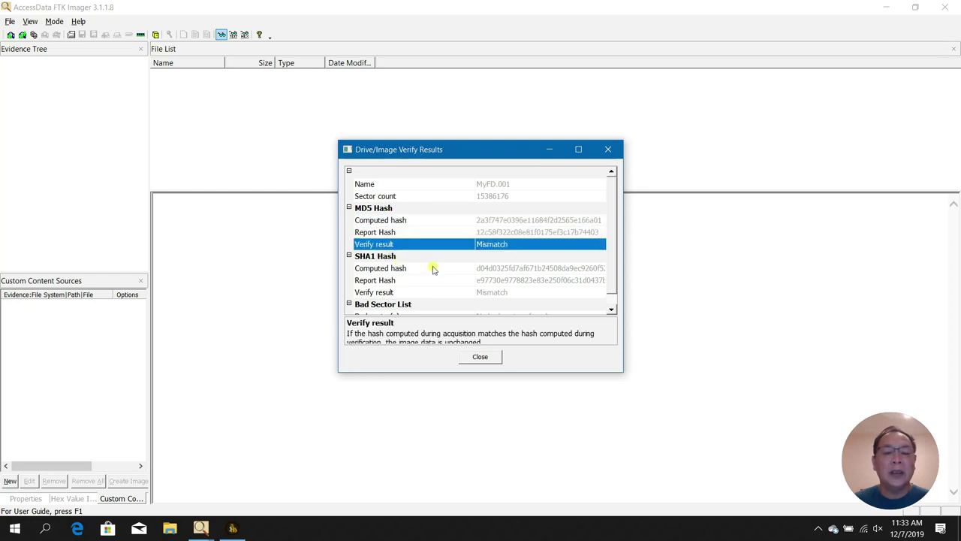
Examine the SHA1 hashes, bad sectors, image name and sector count, and close the verify results.
{"action": "left_click", "coordinate": [391, 272]}
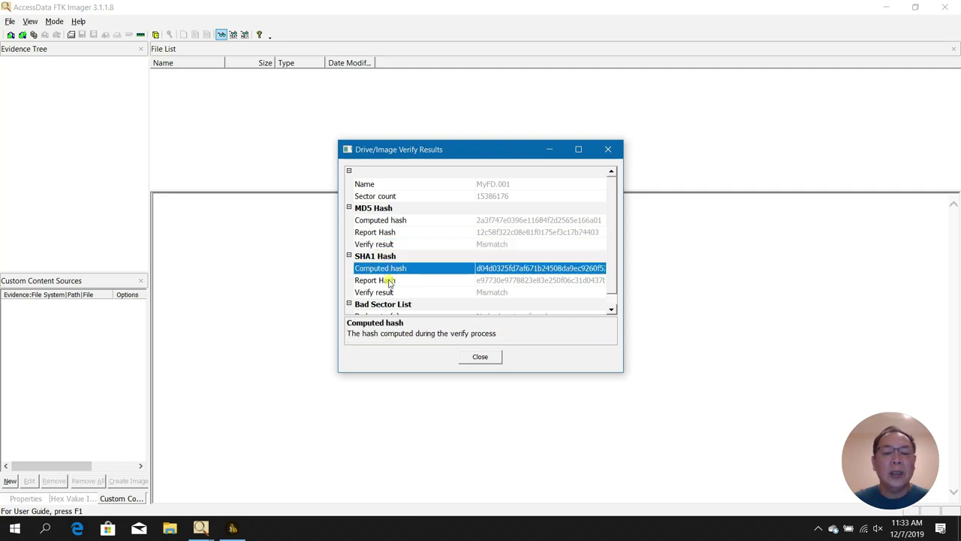
{"action": "left_click", "coordinate": [390, 281]}
{"action": "scroll", "coordinate": [410, 308], "scroll_direction": "down", "scroll_amount": 1}
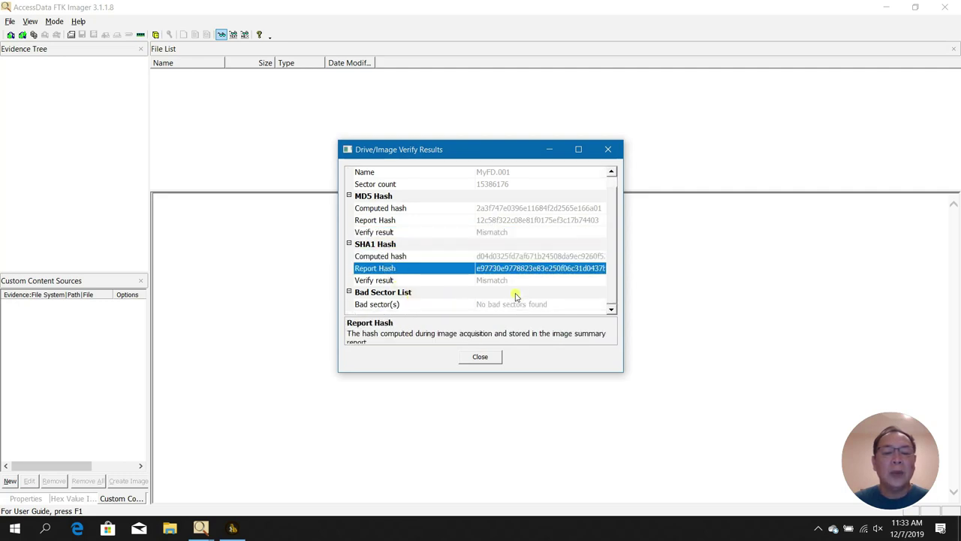
{"action": "left_click", "coordinate": [393, 305]}
{"action": "scroll", "coordinate": [465, 292], "scroll_direction": "up", "scroll_amount": 1}
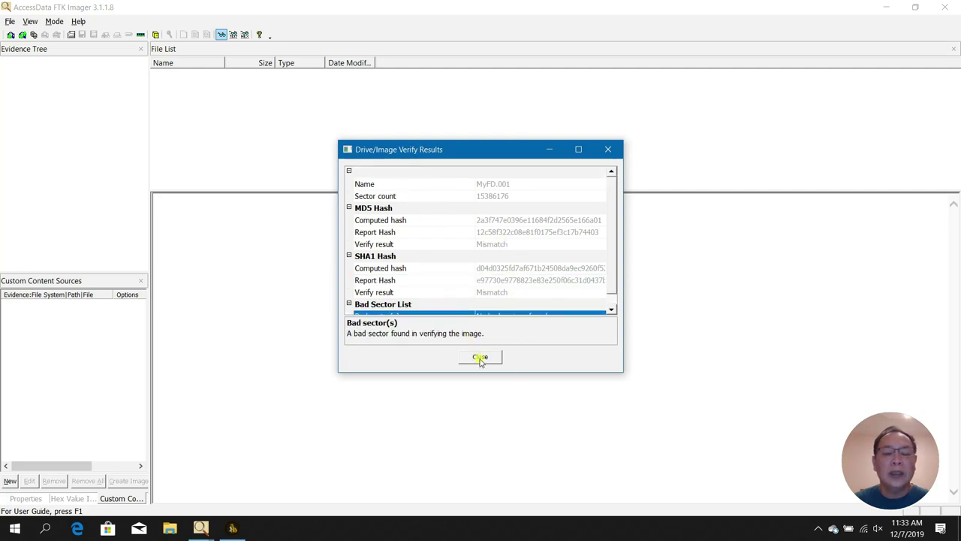
{"action": "left_click", "coordinate": [366, 184]}
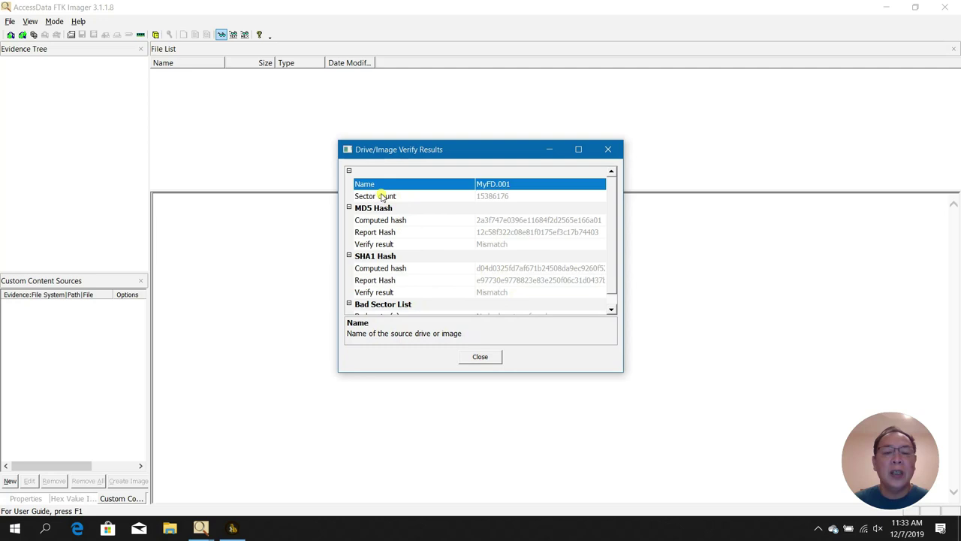
{"action": "left_click", "coordinate": [382, 196]}
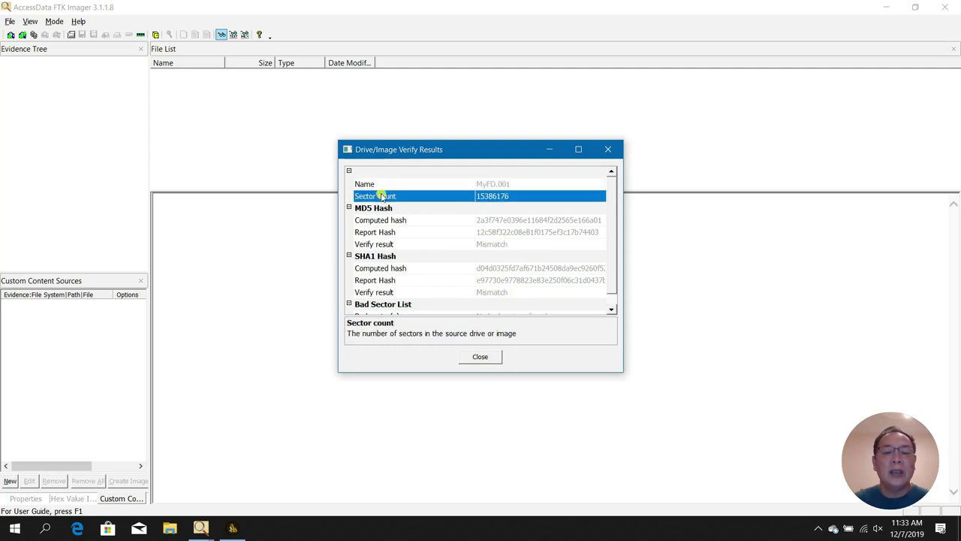
{"action": "left_click", "coordinate": [481, 357]}
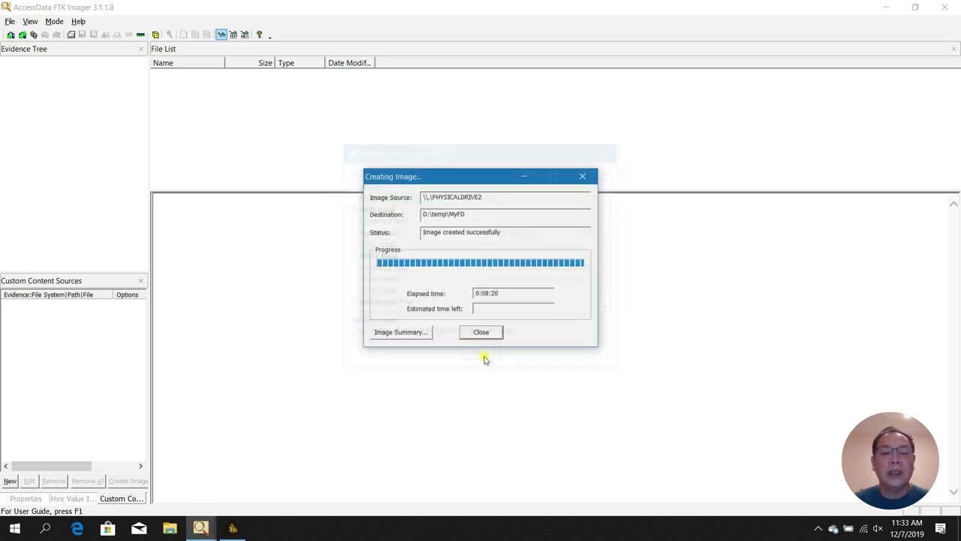
Review the image summary's verification checksums and case information, and close the summary and the Creating Image window.
{"action": "left_click", "coordinate": [406, 332]}
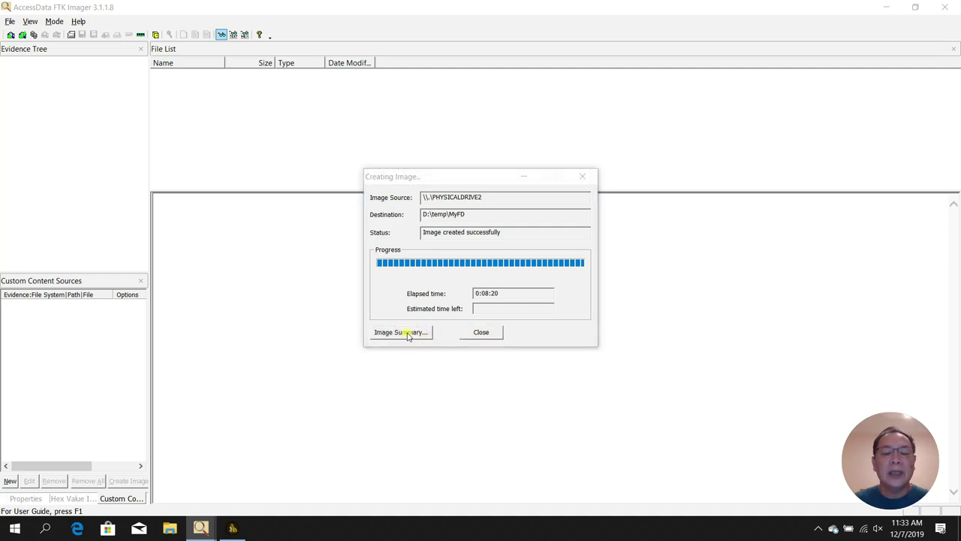
{"action": "left_click_drag", "start_coordinate": [580, 217], "coordinate": [570, 324]}
{"action": "left_click_drag", "start_coordinate": [378, 324], "coordinate": [508, 357]}
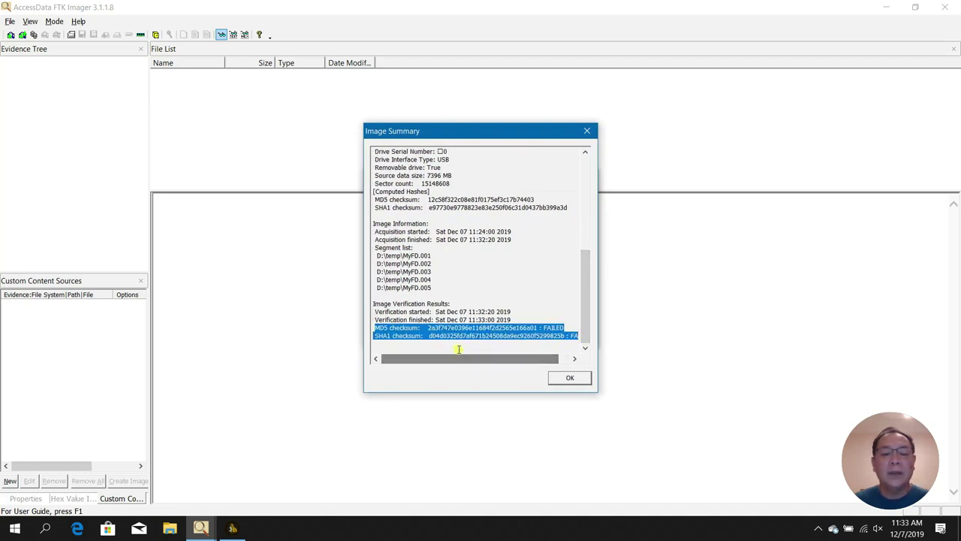
{"action": "left_click", "coordinate": [518, 292]}
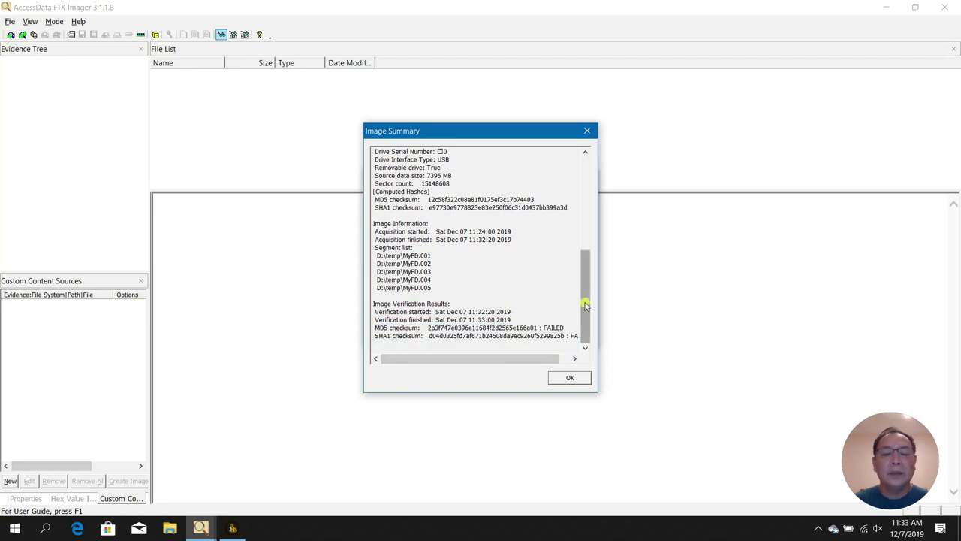
{"action": "double_click", "coordinate": [542, 328]}
{"action": "left_click", "coordinate": [552, 293]}
{"action": "left_click_drag", "start_coordinate": [586, 295], "coordinate": [591, 176]}
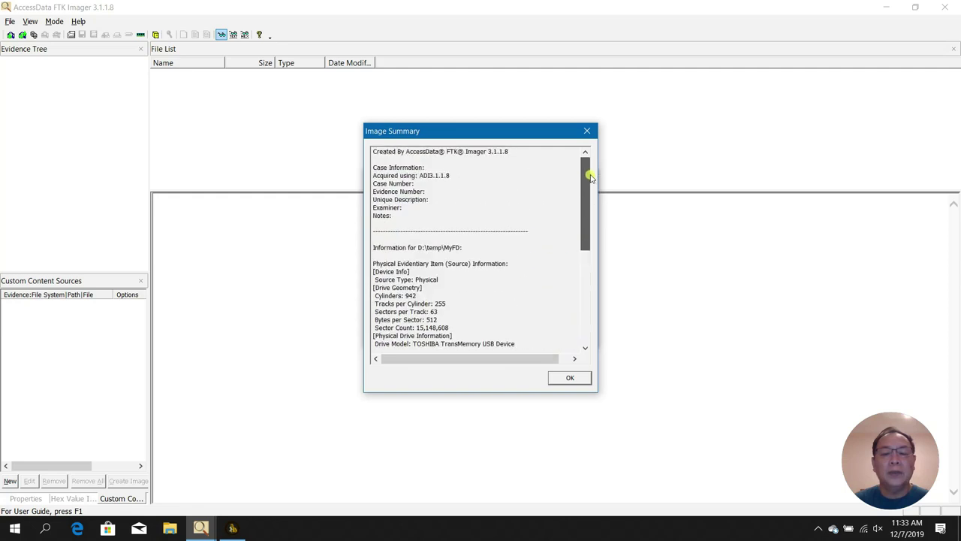
{"action": "left_click", "coordinate": [569, 378]}
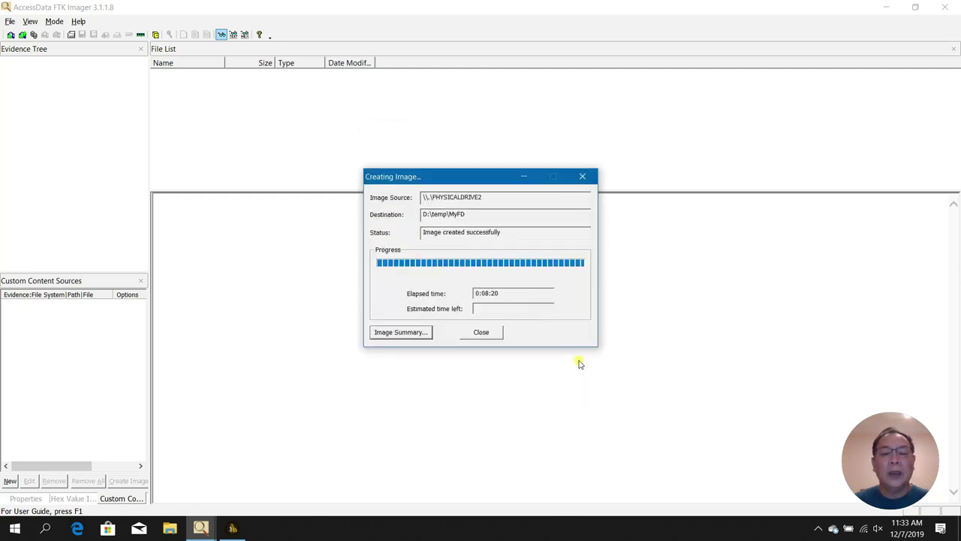
{"action": "left_click", "coordinate": [488, 331]}
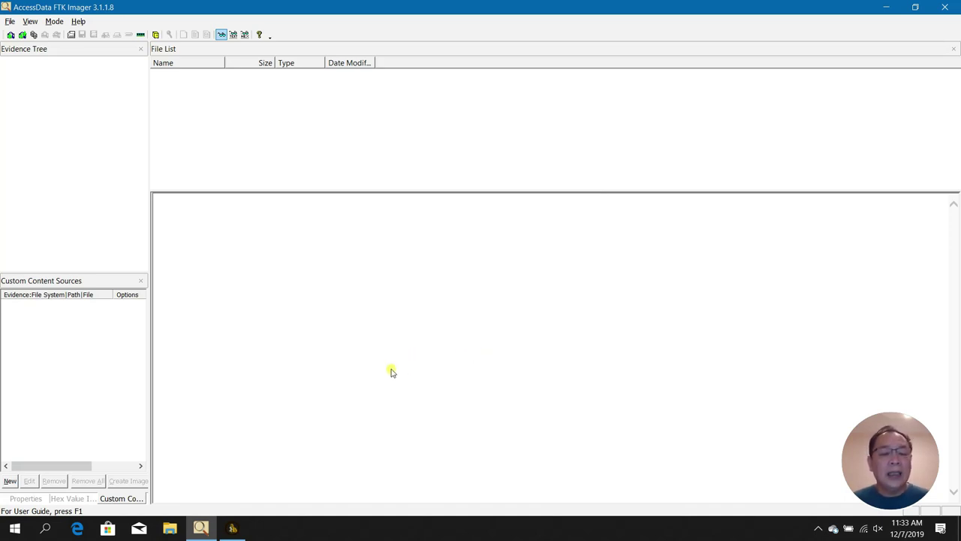
Switch to Autopsy and close the Test case.
{"action": "left_click", "coordinate": [232, 530]}
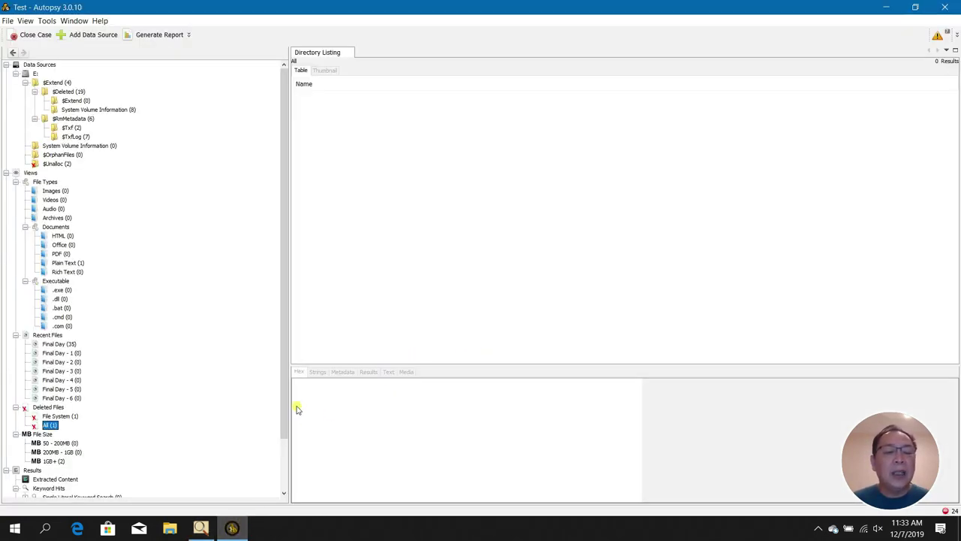
{"action": "left_click", "coordinate": [8, 21]}
{"action": "left_click", "coordinate": [7, 21]}
{"action": "left_click", "coordinate": [7, 21]}
{"action": "left_click", "coordinate": [14, 23]}
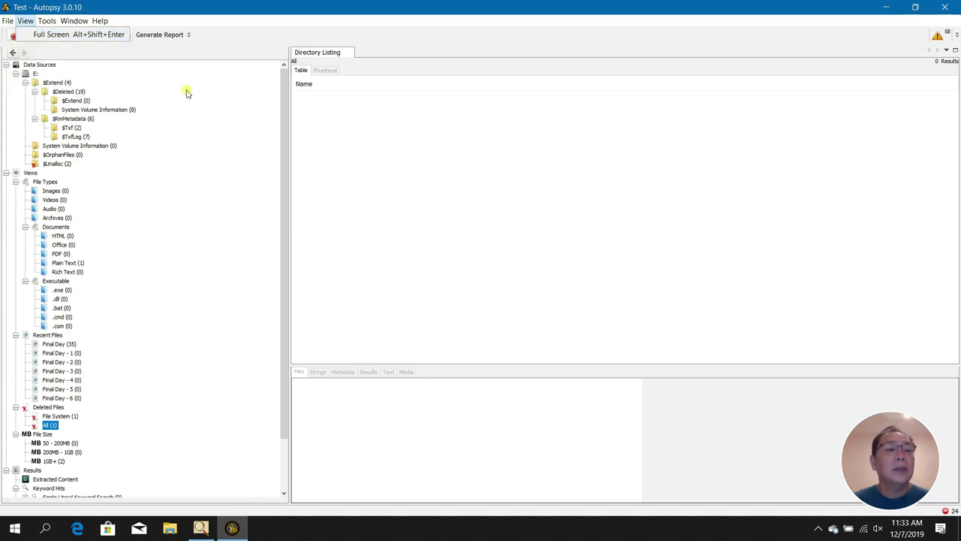
{"action": "left_click", "coordinate": [24, 21]}
{"action": "left_click", "coordinate": [17, 34]}
{"action": "left_click", "coordinate": [18, 36]}
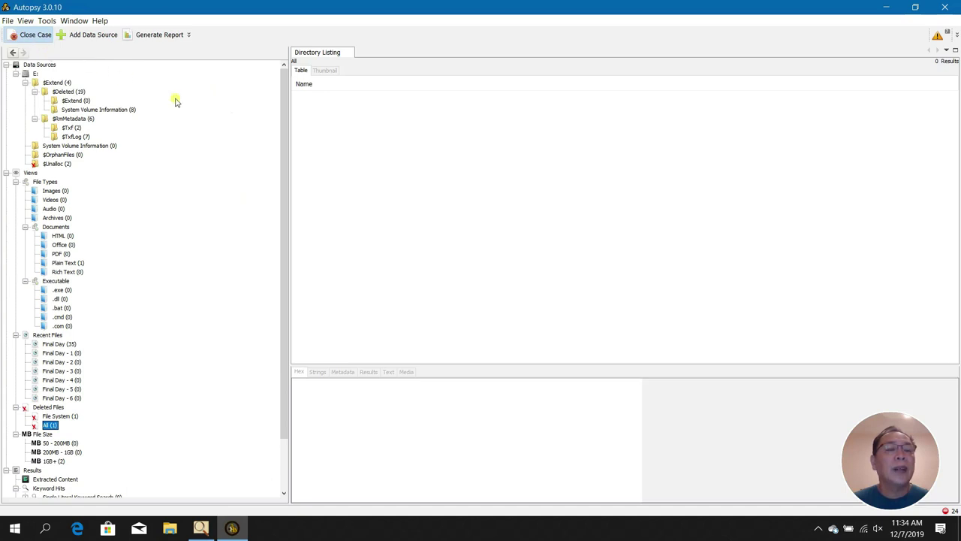
Start a new case named Test2 in the base directory D:\temp.
{"action": "left_click", "coordinate": [33, 37]}
{"action": "left_click", "coordinate": [425, 222]}
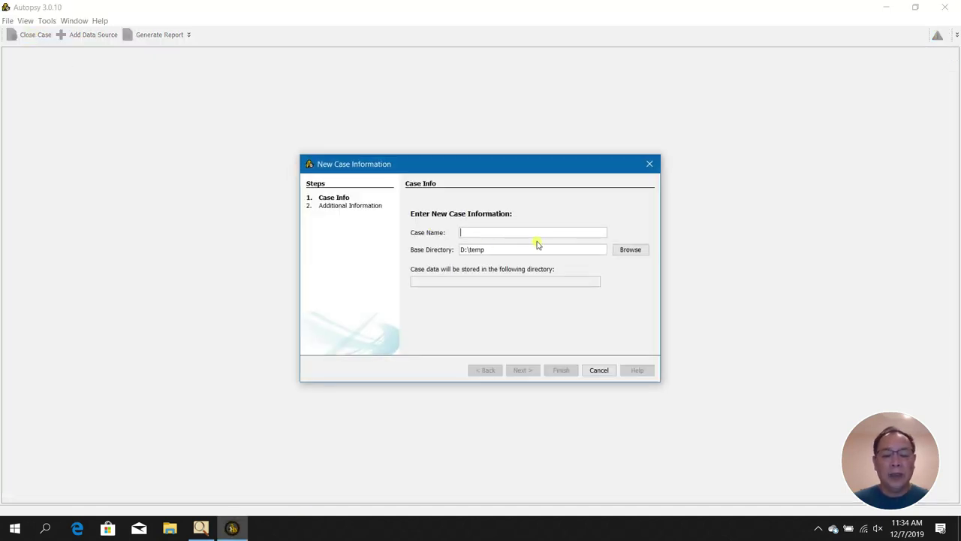
{"action": "type", "text": "Tests"}
{"action": "left_click", "coordinate": [522, 369]}
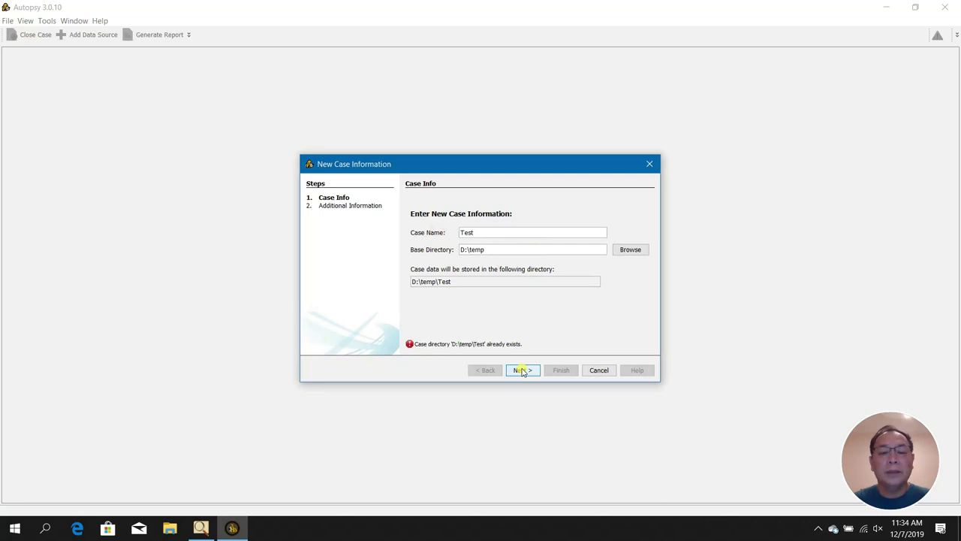
{"action": "left_click", "coordinate": [489, 236]}
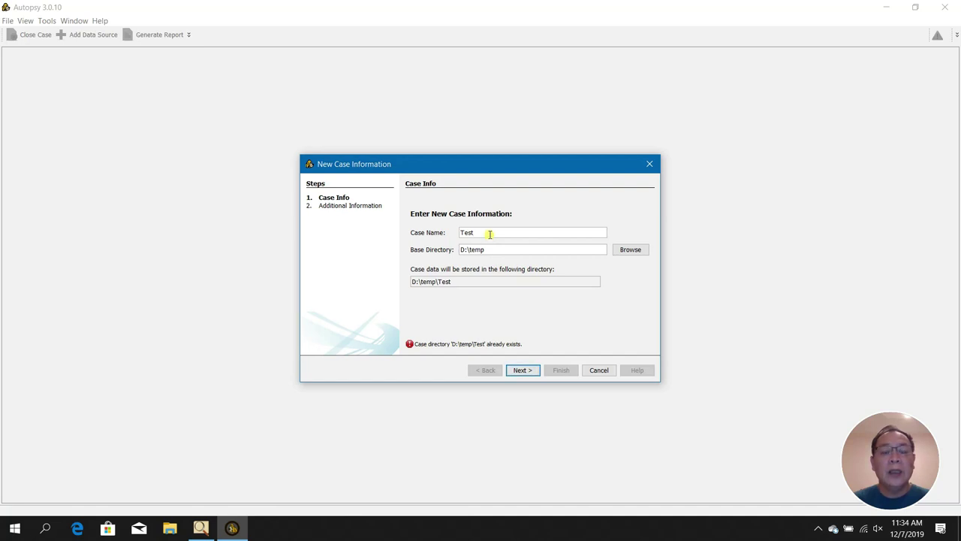
{"action": "left_click", "coordinate": [518, 370]}
Set the case number to 002, enter the examiner's full name, and finish creating the case.
{"action": "type", "text": "002"}
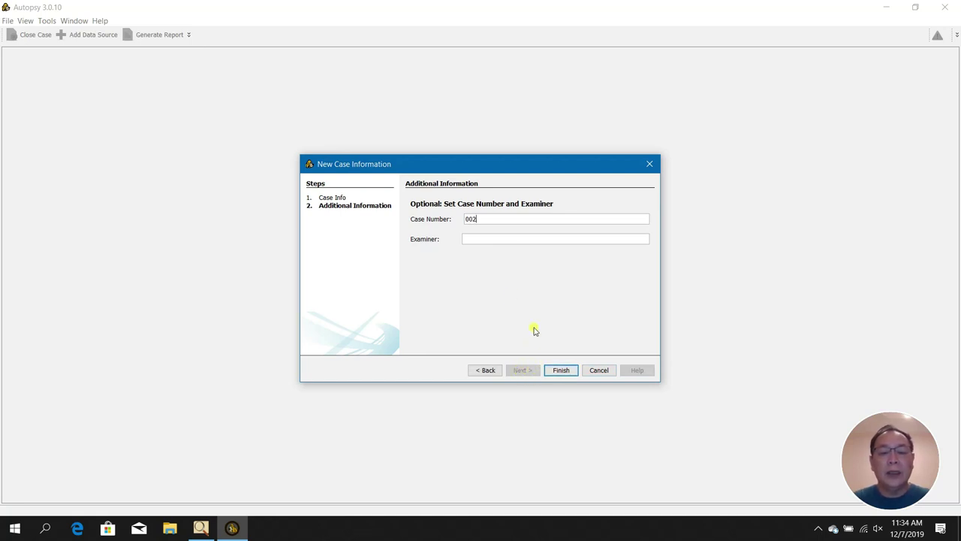
{"action": "left_click", "coordinate": [496, 238]}
{"action": "type", "text": "Semi Yulianto"}
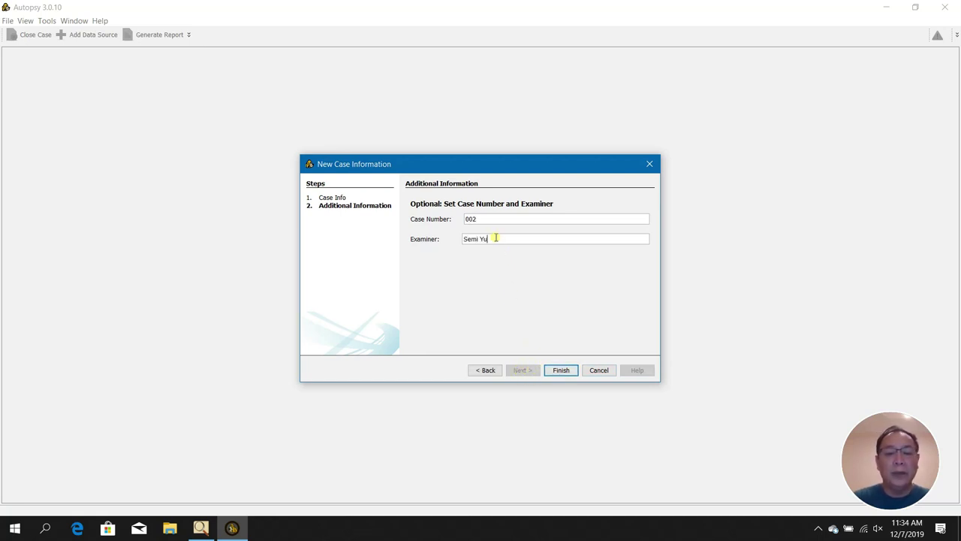
{"action": "left_click", "coordinate": [562, 369]}
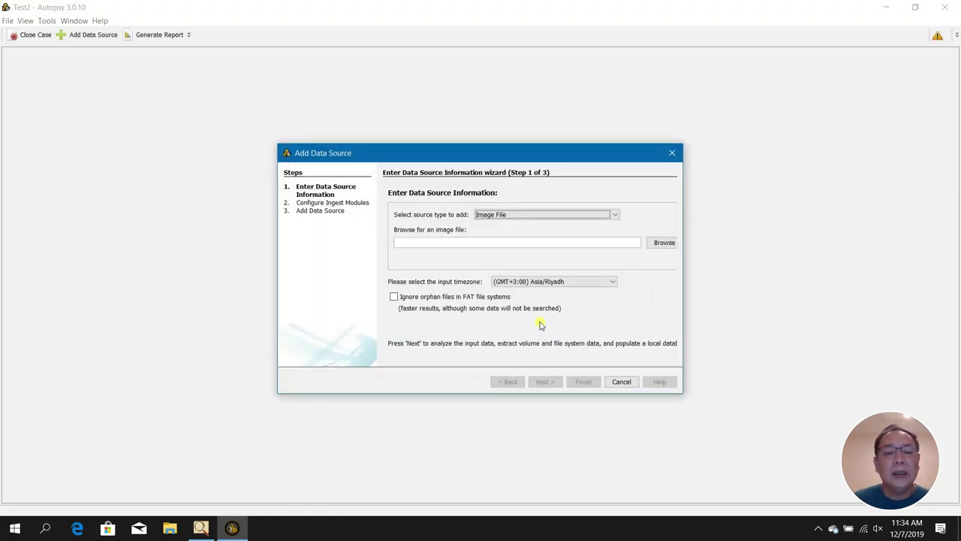
Set the data source type to Image File and choose MyFD.001 from the temp folder on drive D:.
{"action": "left_click", "coordinate": [564, 216]}
{"action": "left_click", "coordinate": [564, 216]}
{"action": "left_click", "coordinate": [564, 216]}
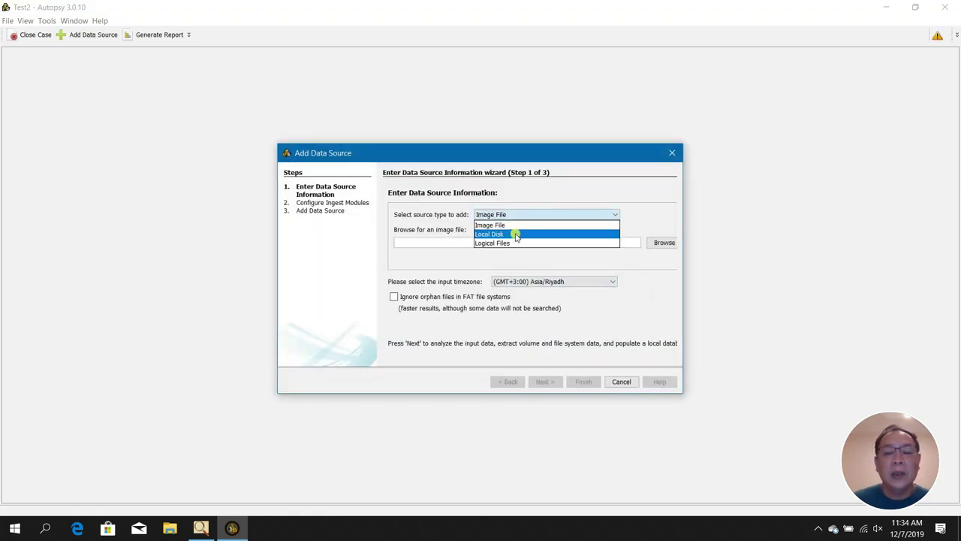
{"action": "left_click", "coordinate": [519, 226]}
{"action": "left_click", "coordinate": [651, 244]}
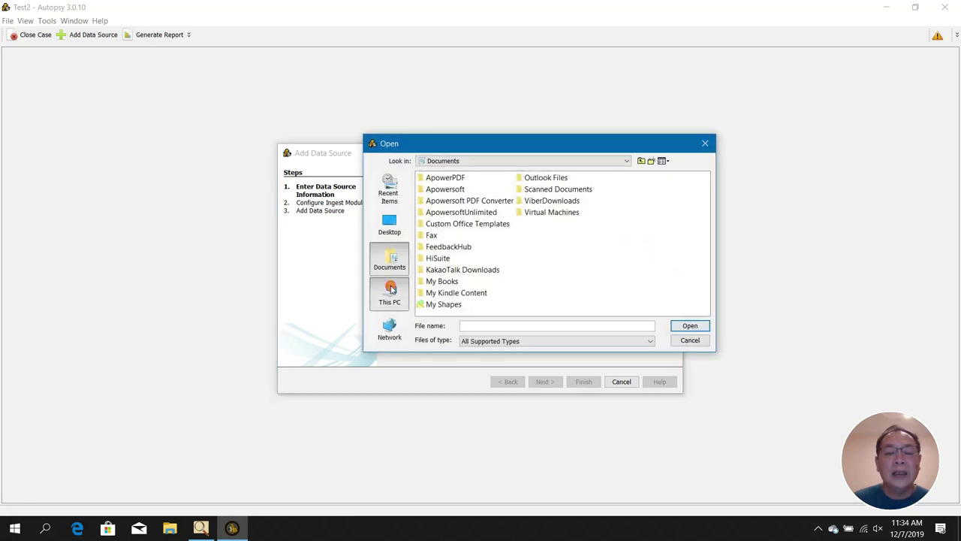
{"action": "left_click", "coordinate": [389, 290]}
{"action": "double_click", "coordinate": [443, 270]}
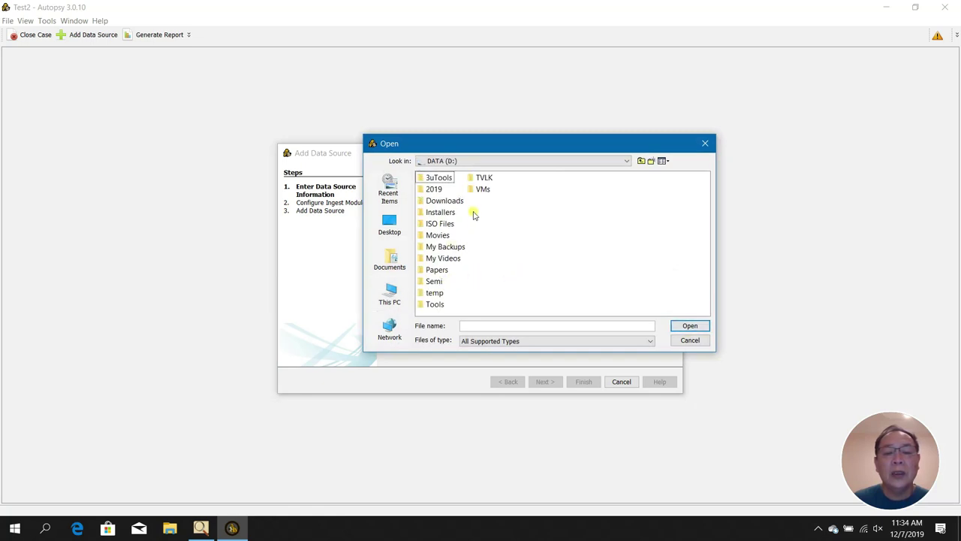
{"action": "double_click", "coordinate": [442, 294]}
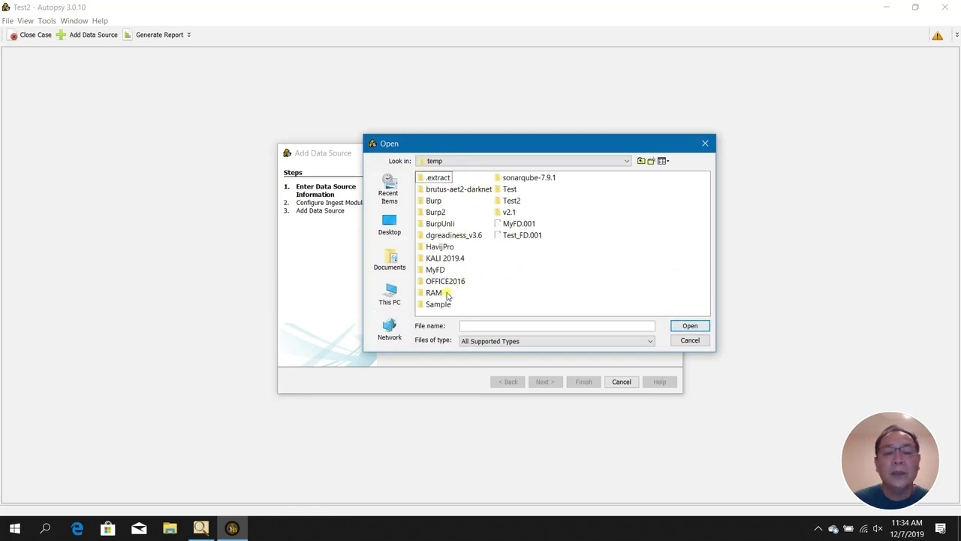
{"action": "left_click", "coordinate": [521, 224]}
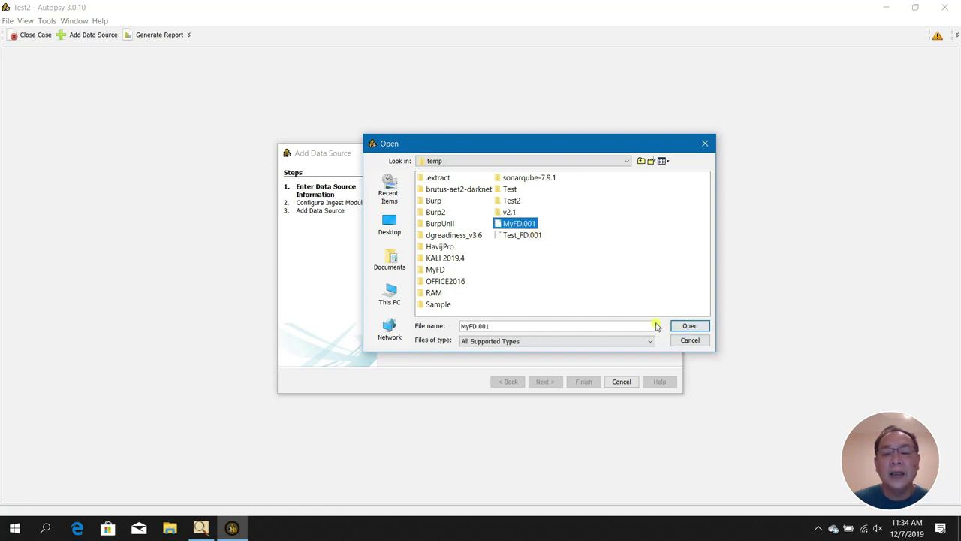
{"action": "left_click", "coordinate": [690, 326]}
Accept the default ingest modules and finish adding the image as a data source.
{"action": "left_click", "coordinate": [543, 382]}
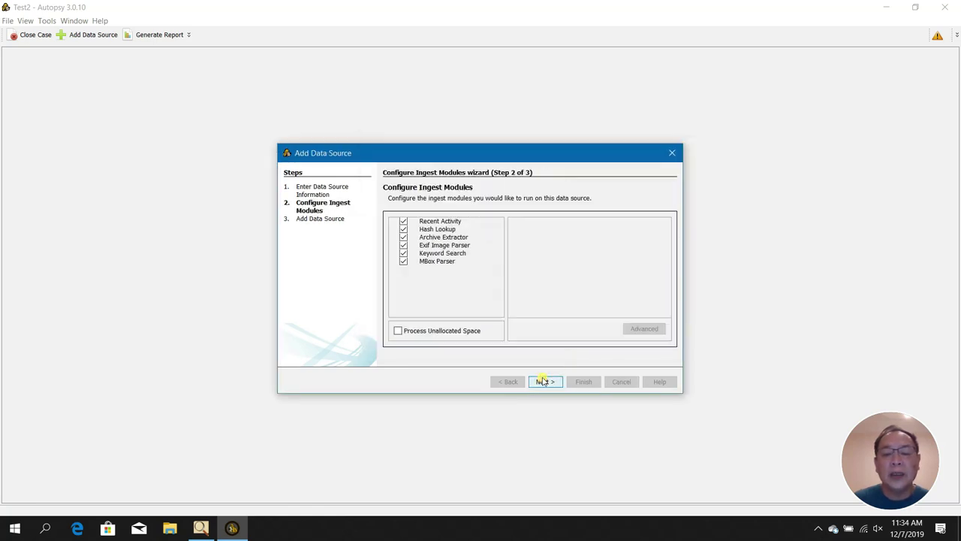
{"action": "left_click", "coordinate": [542, 382]}
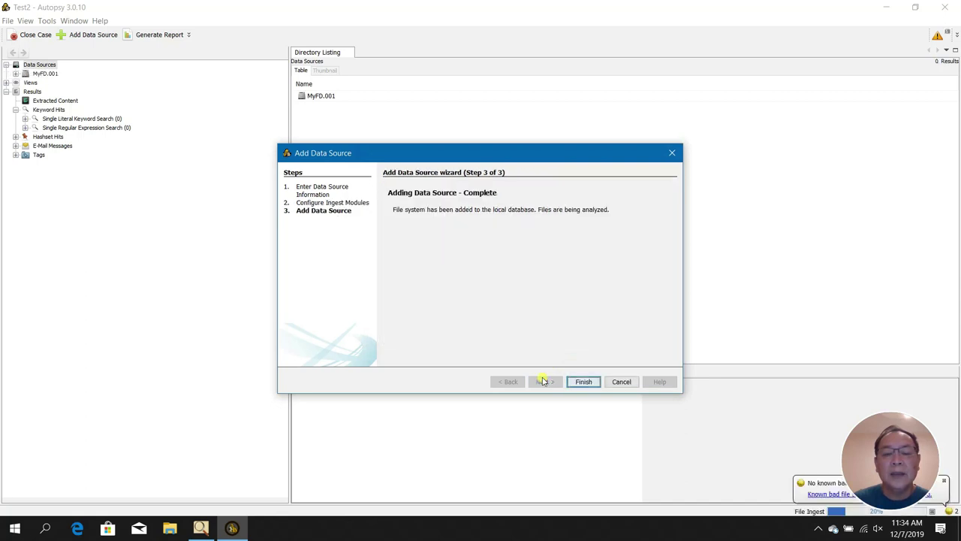
{"action": "left_click", "coordinate": [584, 382]}
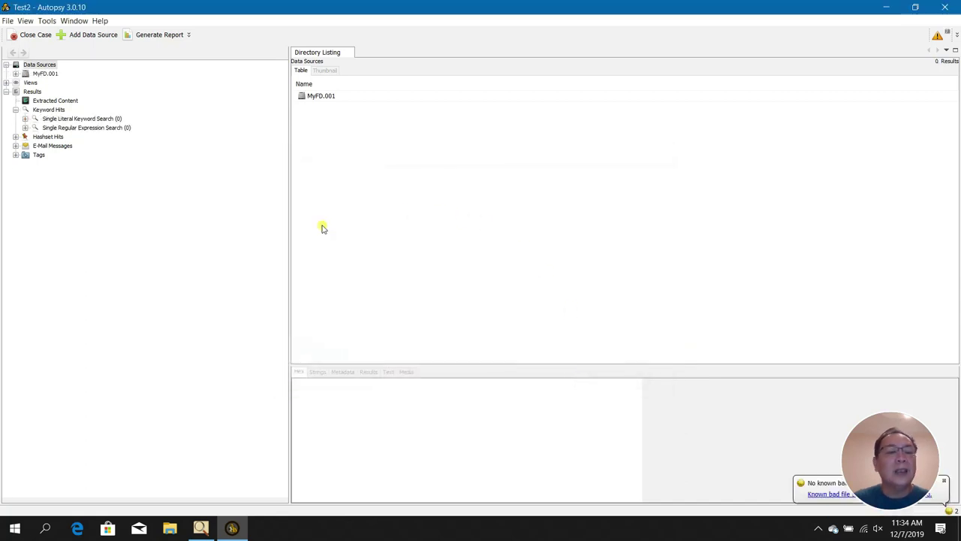
Expand vol2 of MyFD.001 and examine its $Extend, $Unalloc and $Deleted folders.
{"action": "left_click", "coordinate": [15, 75]}
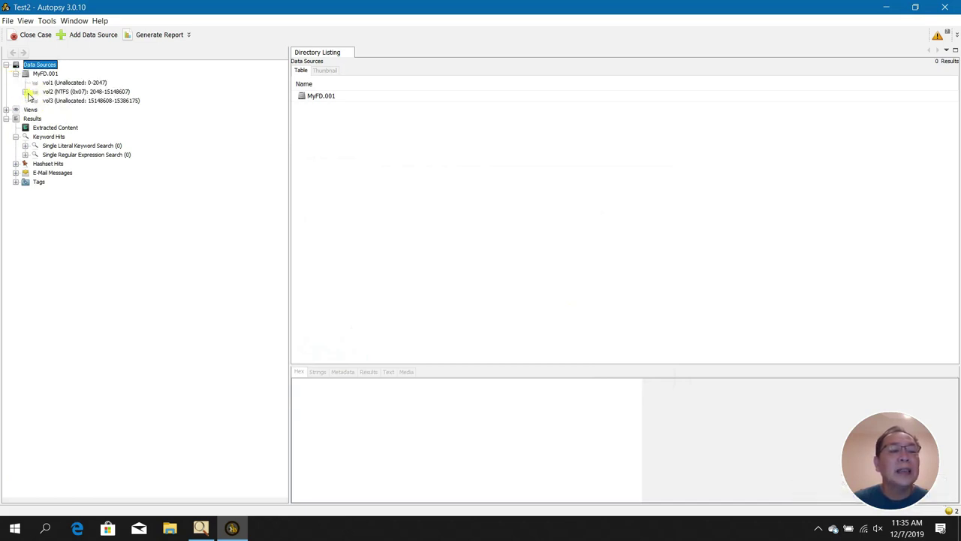
{"action": "left_click", "coordinate": [25, 91]}
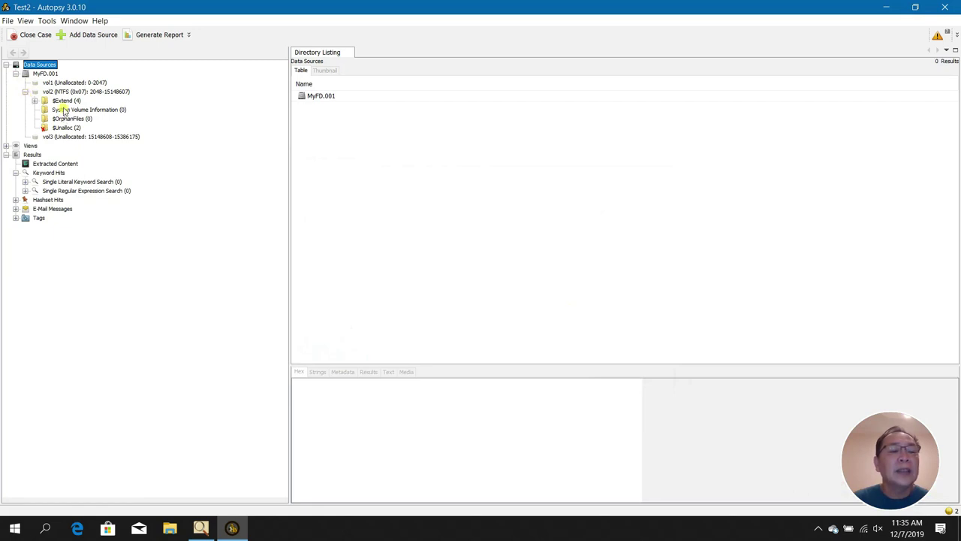
{"action": "double_click", "coordinate": [66, 101]}
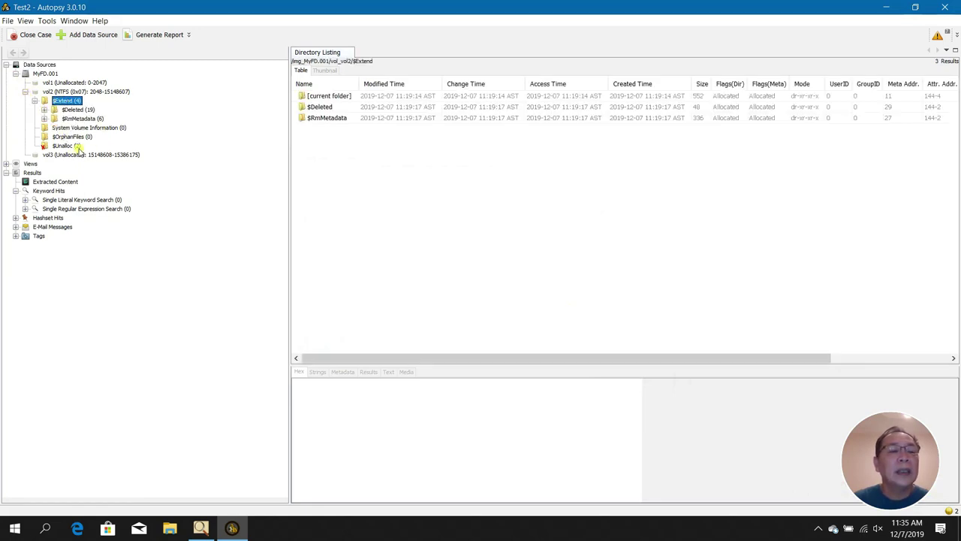
{"action": "left_click", "coordinate": [69, 146]}
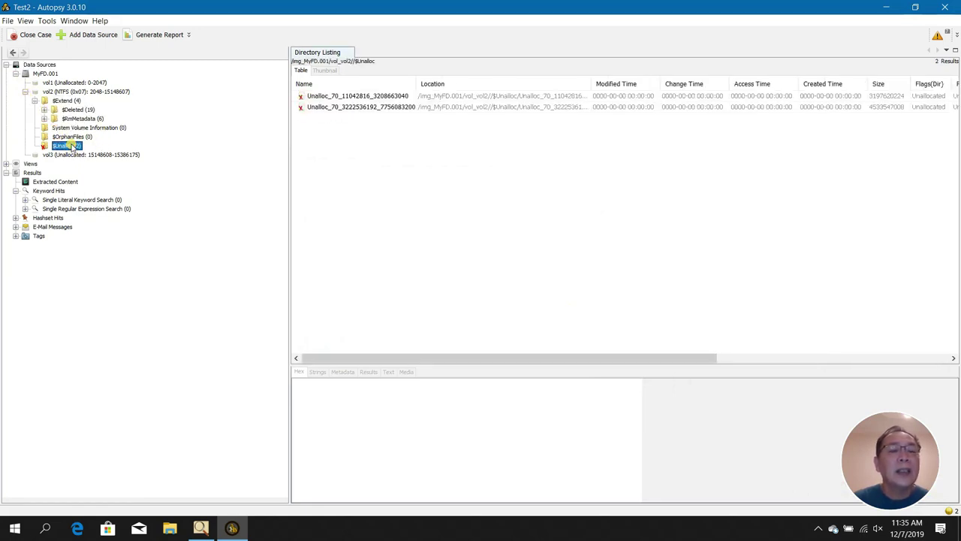
{"action": "double_click", "coordinate": [78, 110]}
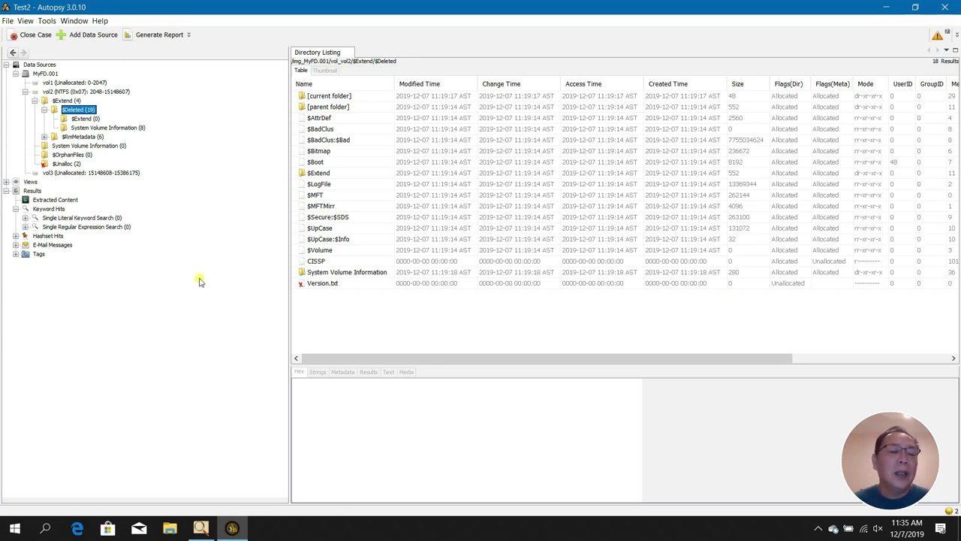
Browse the file types down to the plain text documents and examine the metadata of Version.txt.
{"action": "left_click", "coordinate": [7, 182]}
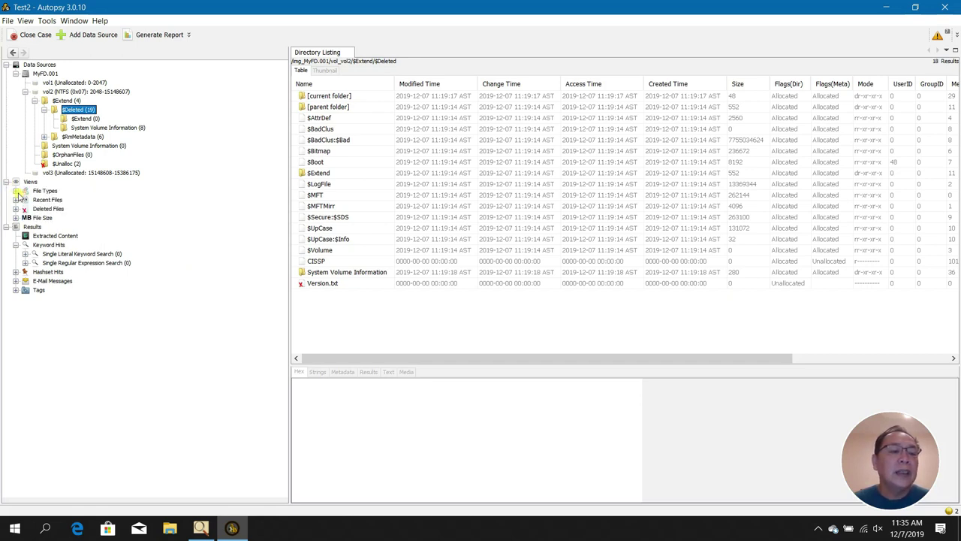
{"action": "left_click", "coordinate": [16, 191]}
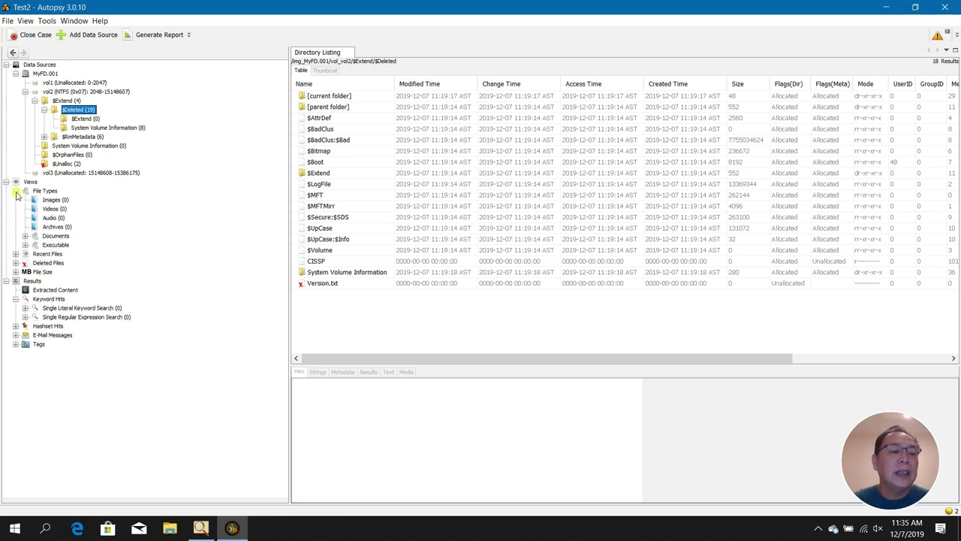
{"action": "left_click", "coordinate": [25, 236]}
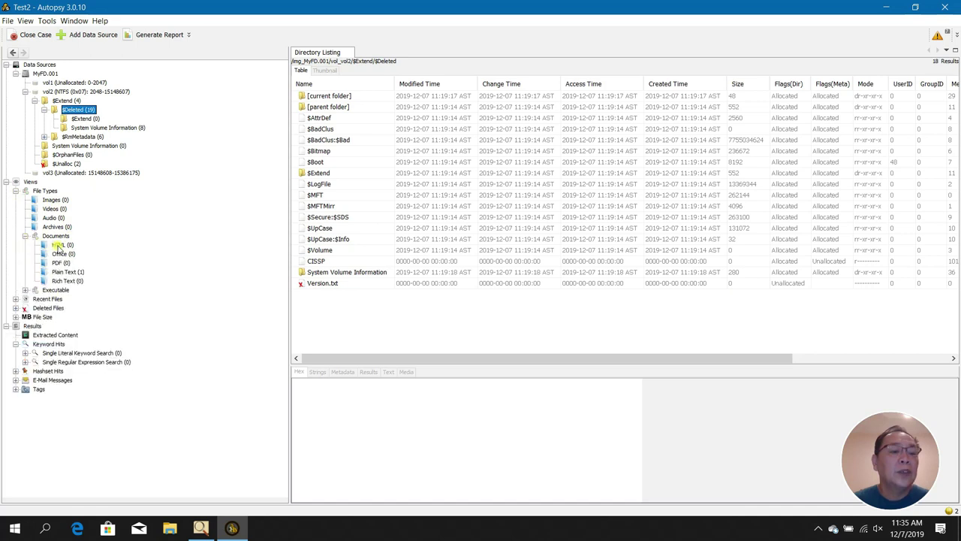
{"action": "left_click", "coordinate": [68, 272]}
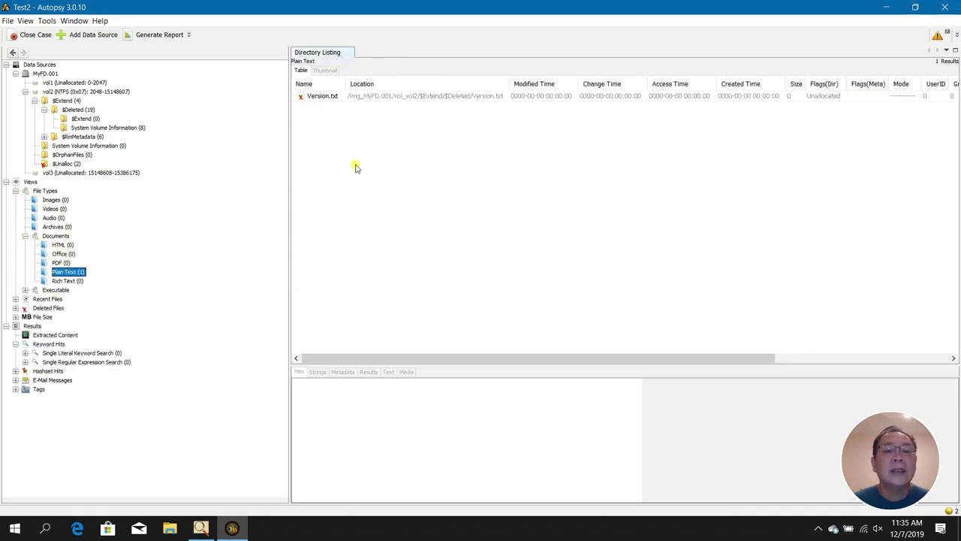
{"action": "left_click", "coordinate": [325, 97]}
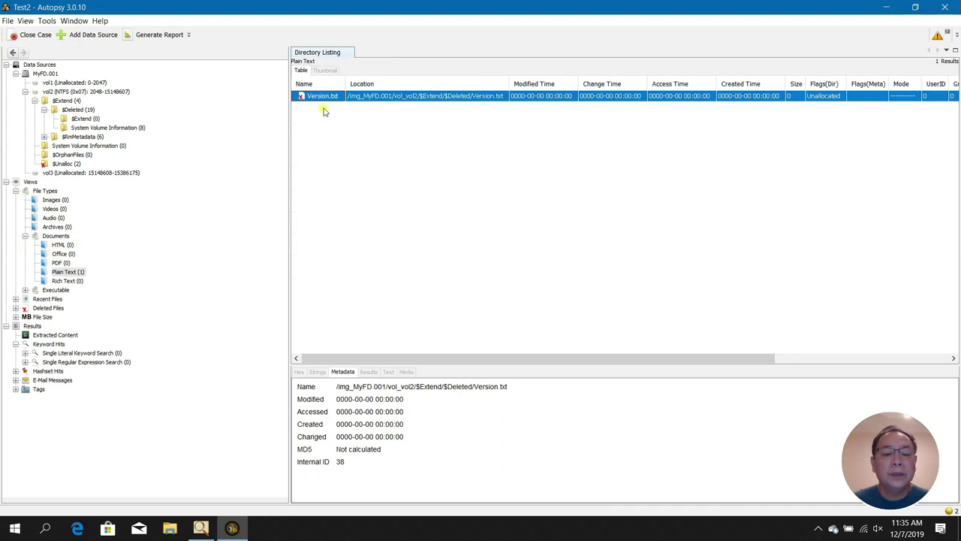
Examine the Deleted Files view, its File System filter, and the Recent Files and Executable categories.
{"action": "double_click", "coordinate": [51, 308]}
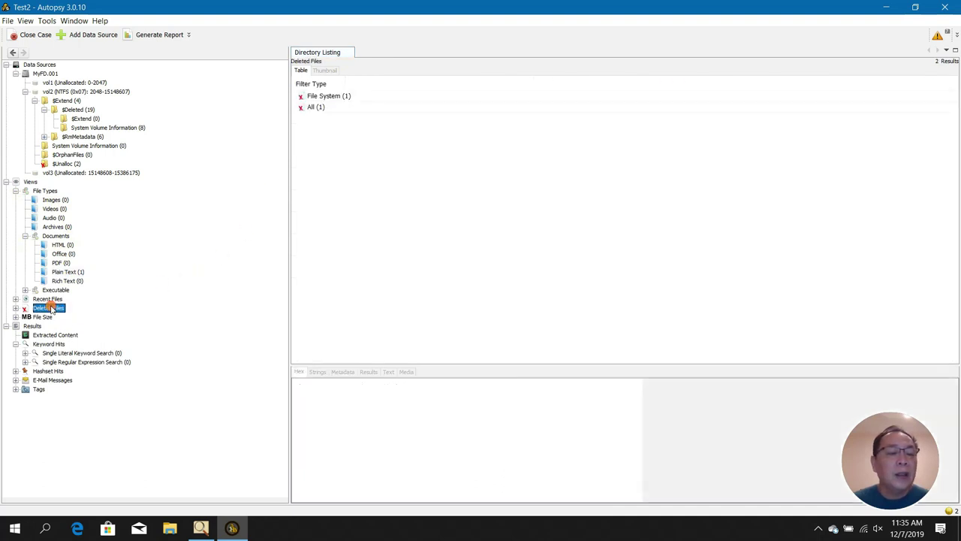
{"action": "left_click", "coordinate": [60, 317]}
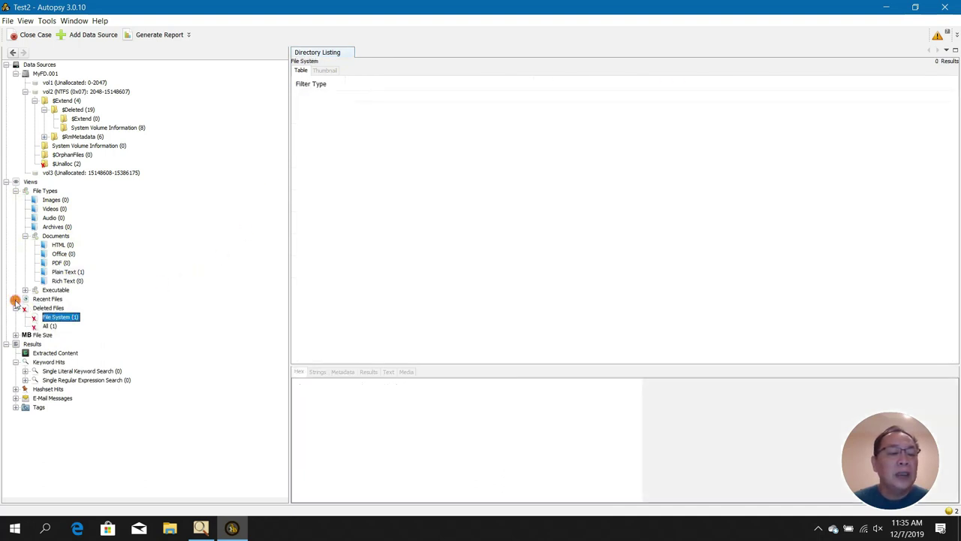
{"action": "left_click", "coordinate": [15, 299]}
{"action": "left_click", "coordinate": [25, 290]}
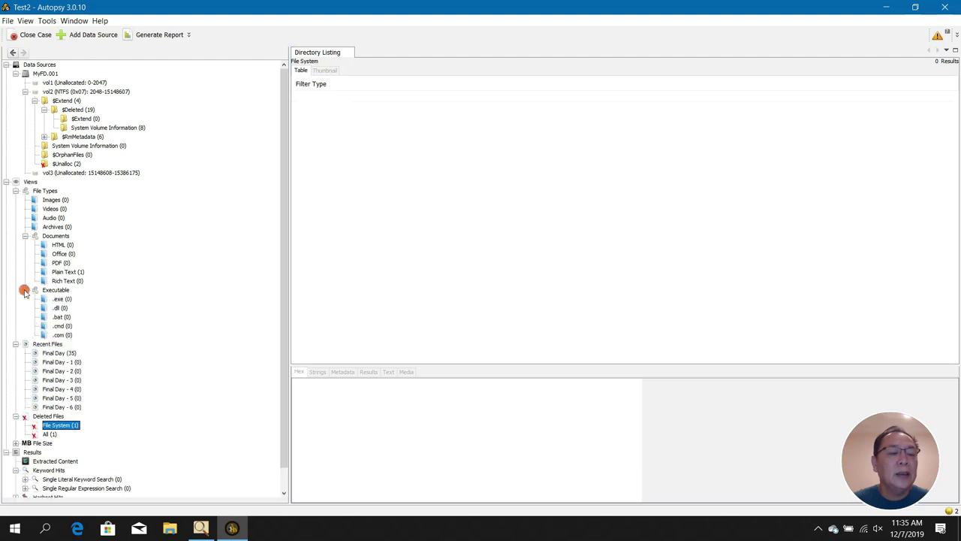
Look over the whole case tree and review vol2's $Unalloc and $Extend folders again.
{"action": "scroll", "coordinate": [136, 318], "scroll_direction": "down", "scroll_amount": 1}
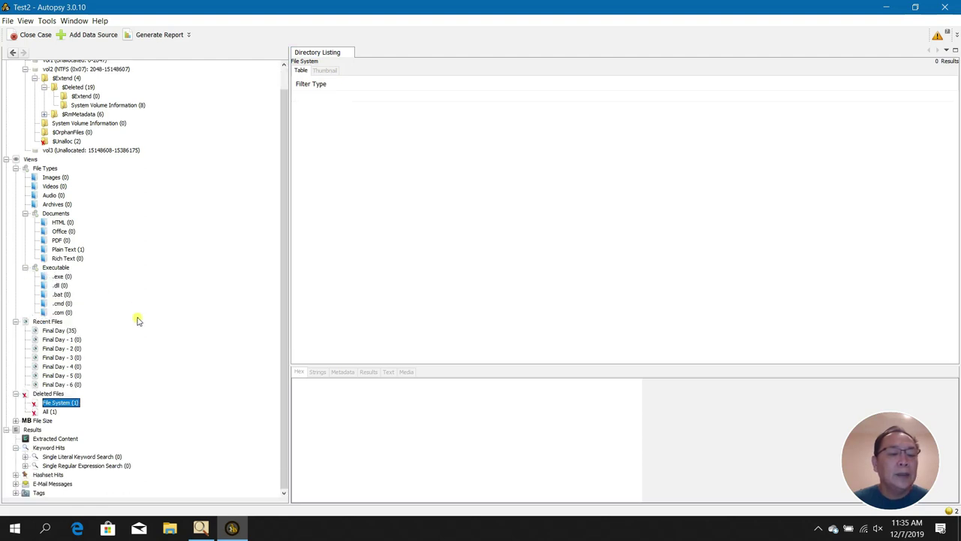
{"action": "scroll", "coordinate": [138, 320], "scroll_direction": "up", "scroll_amount": 1}
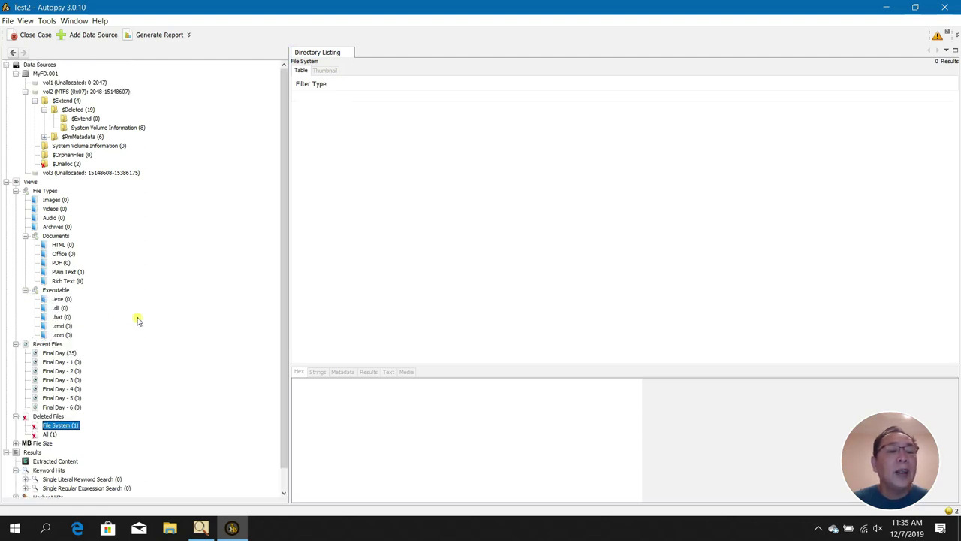
{"action": "left_click", "coordinate": [64, 163]}
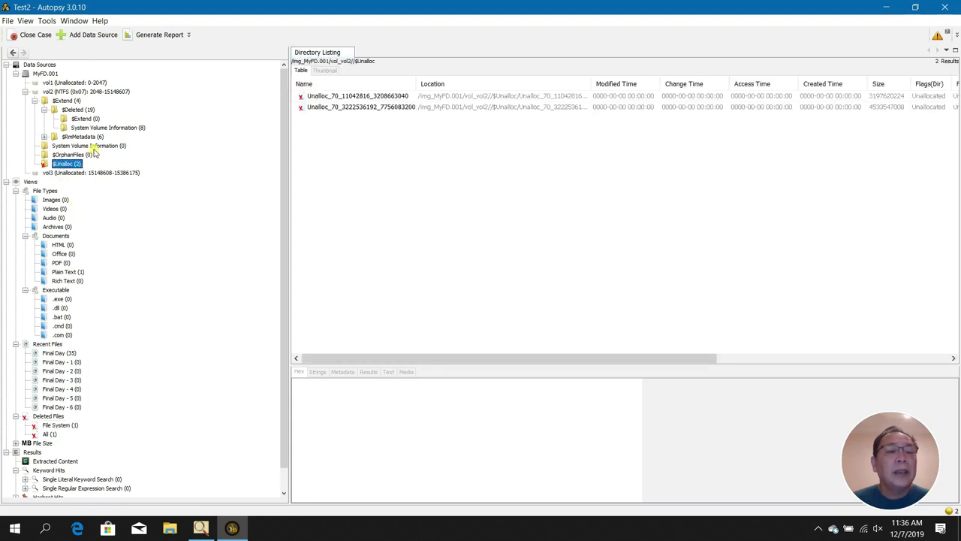
{"action": "left_click", "coordinate": [74, 101]}
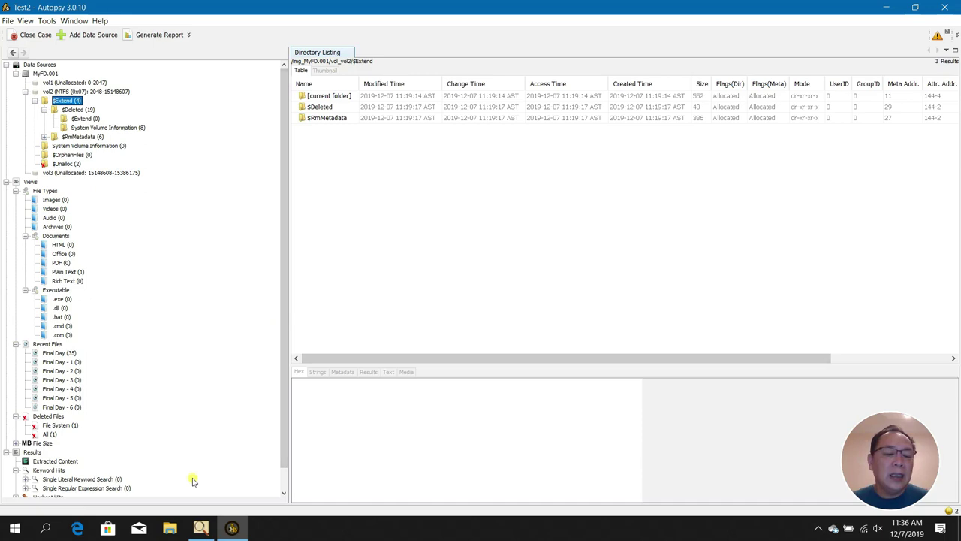
Switch to Chrome, search for testdisk, and open the TestDisk page on cgsecurity.org.
{"action": "left_click", "coordinate": [15, 525]}
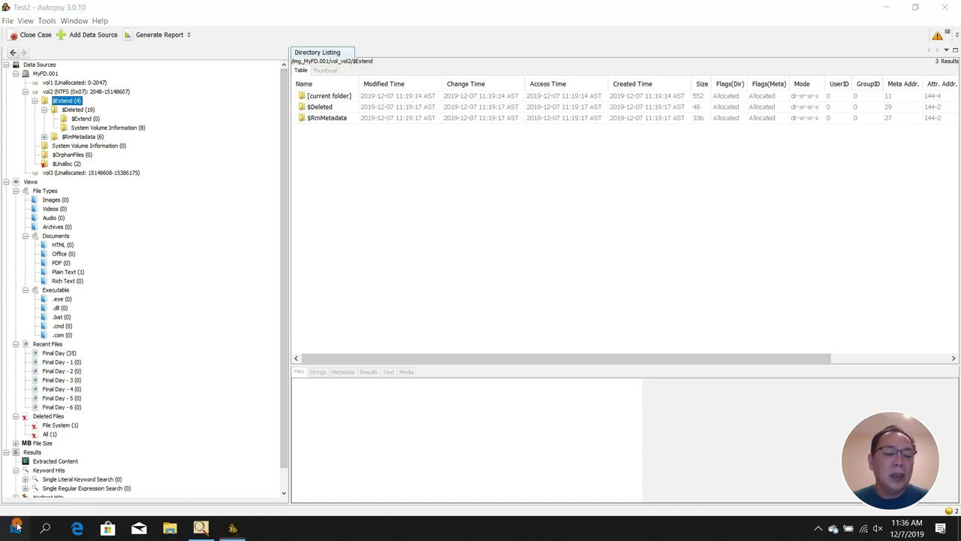
{"action": "type", "text": "chrome"}
{"action": "key", "text": "Return"}
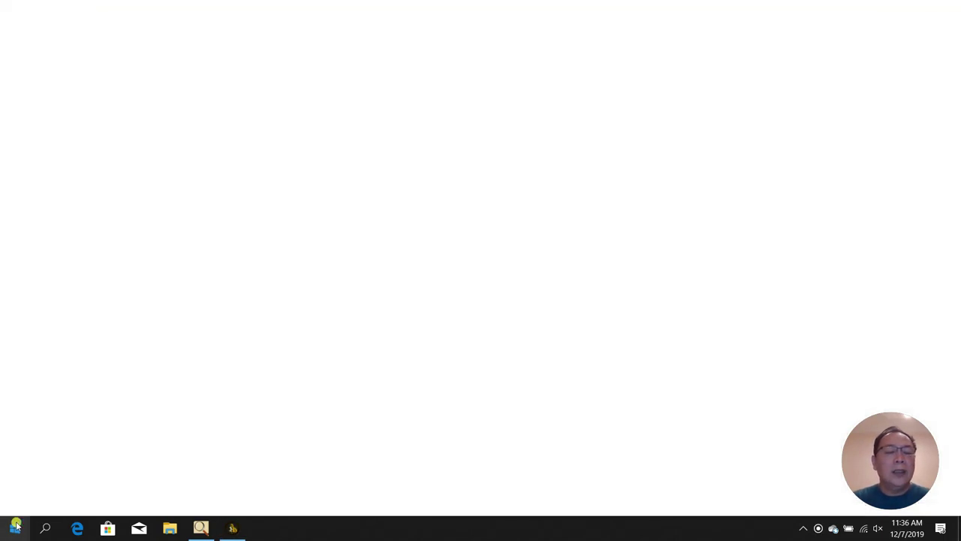
{"action": "type", "text": "testdis"}
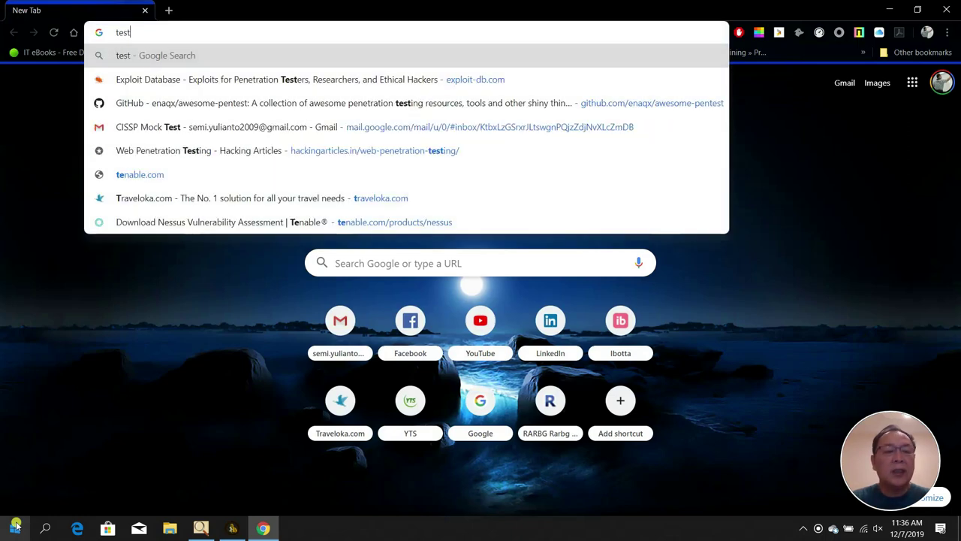
{"action": "type", "text": "k"}
{"action": "key", "text": "Return"}
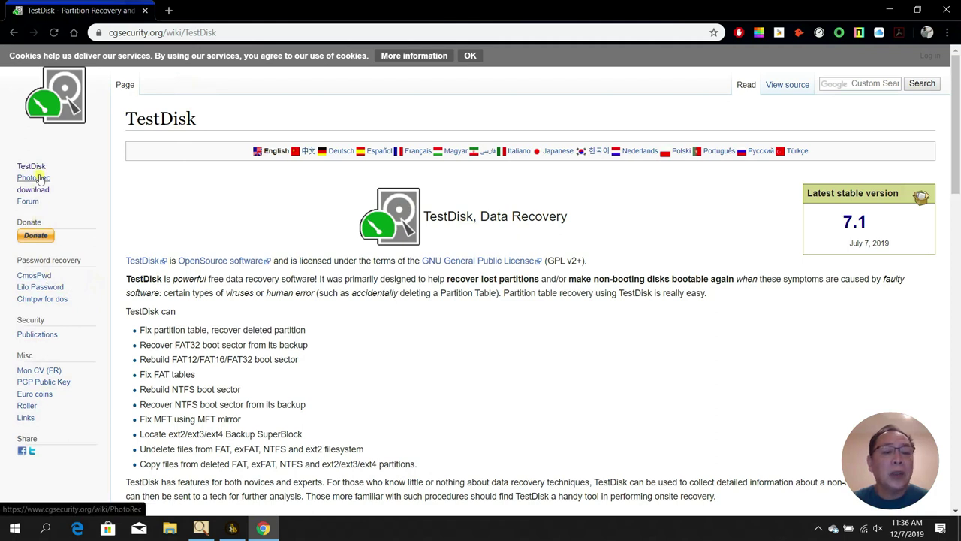
Review the TestDisk page and compare it with the PhotoRec page on cgsecurity.org.
{"action": "left_click_drag", "start_coordinate": [130, 117], "coordinate": [202, 120]}
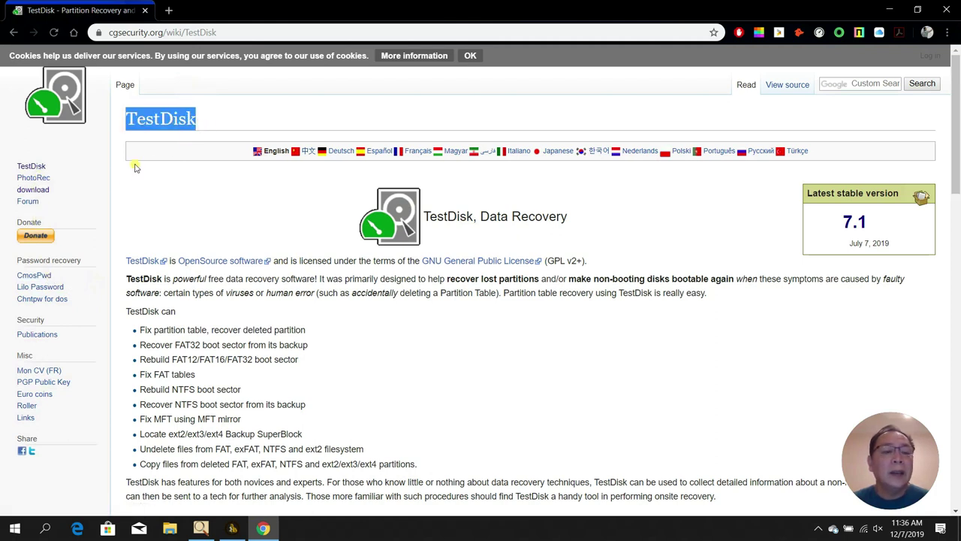
{"action": "left_click", "coordinate": [34, 178]}
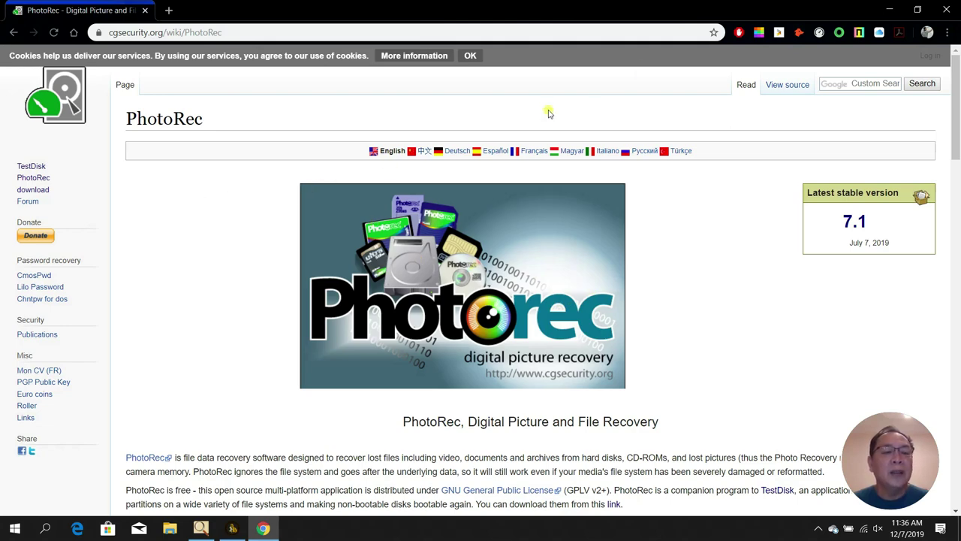
{"action": "left_click", "coordinate": [32, 166]}
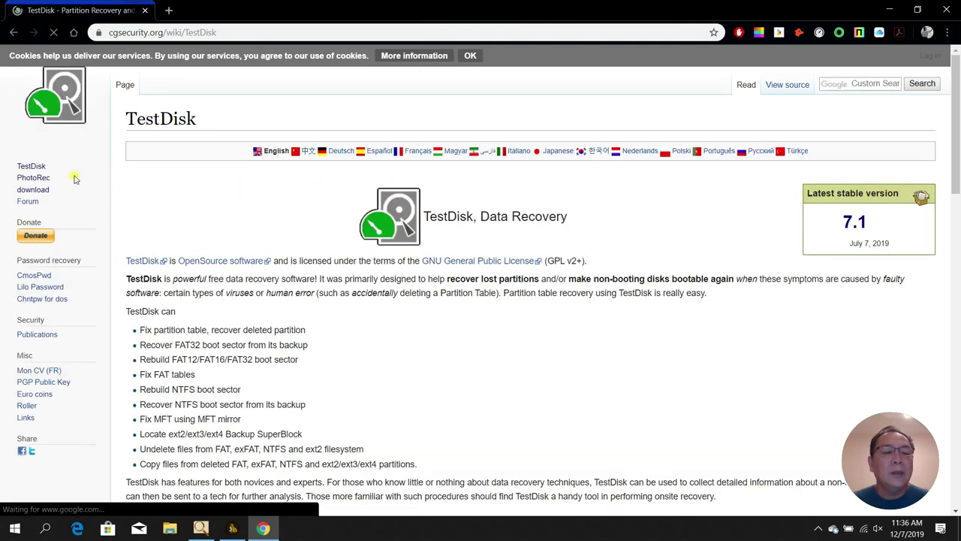
{"action": "left_click", "coordinate": [39, 179]}
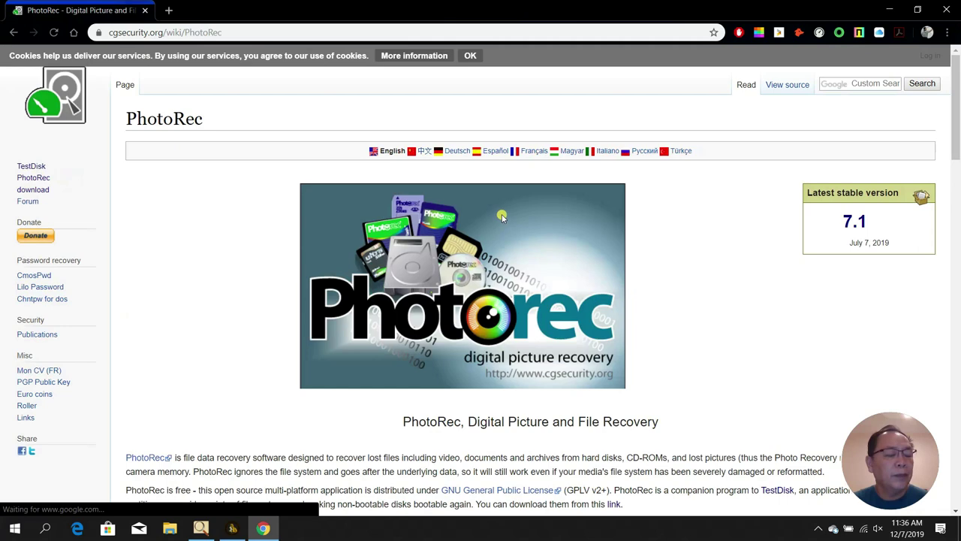
Return to Autopsy and examine the contents of vol2 and the unallocated vol1 of MyFD.001.
{"action": "left_click", "coordinate": [896, 9]}
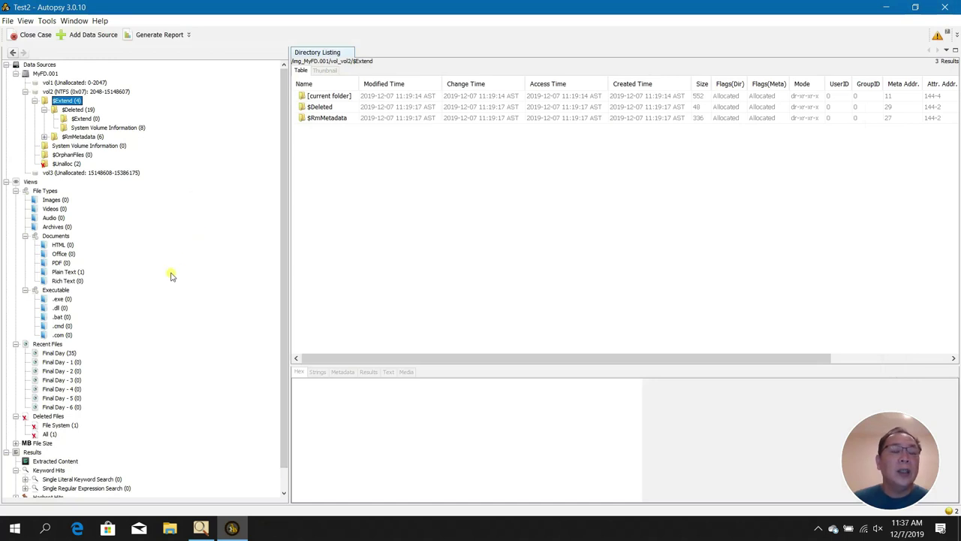
{"action": "left_click", "coordinate": [24, 92]}
{"action": "left_click", "coordinate": [22, 90]}
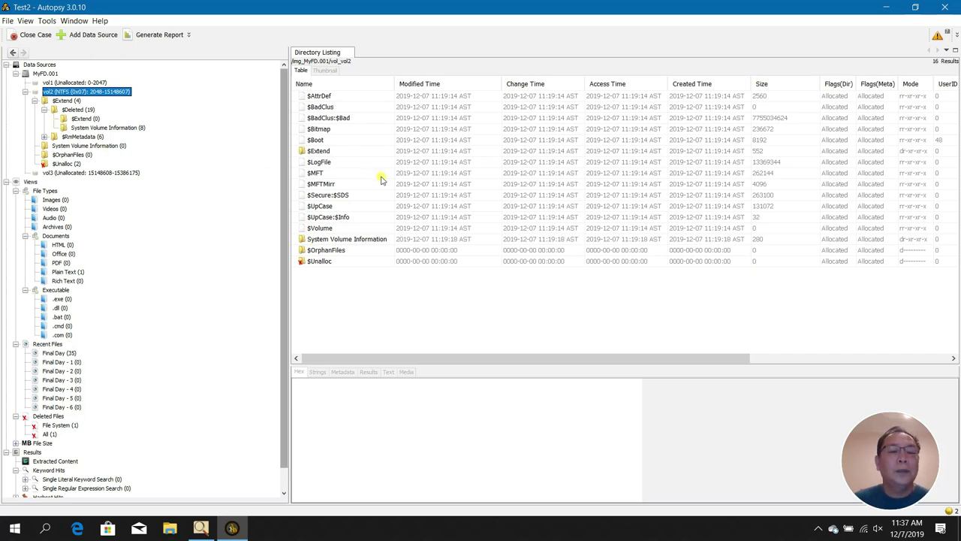
{"action": "left_click", "coordinate": [96, 83]}
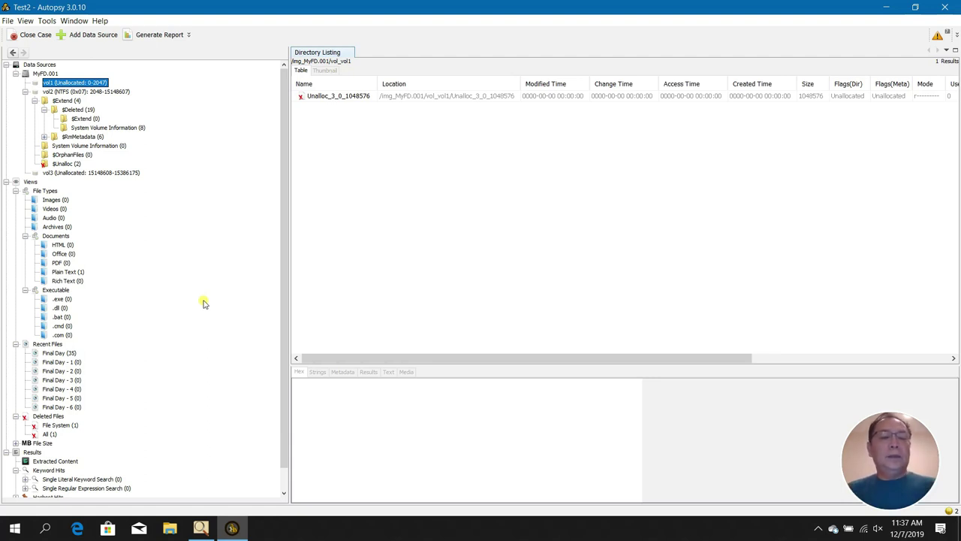
Switch to FTK Imager and mount D:\temp\MyFD.001 as Physical & Logical, Block Device / Read Only, on the next available drive letter, F:.
{"action": "left_click", "coordinate": [202, 529]}
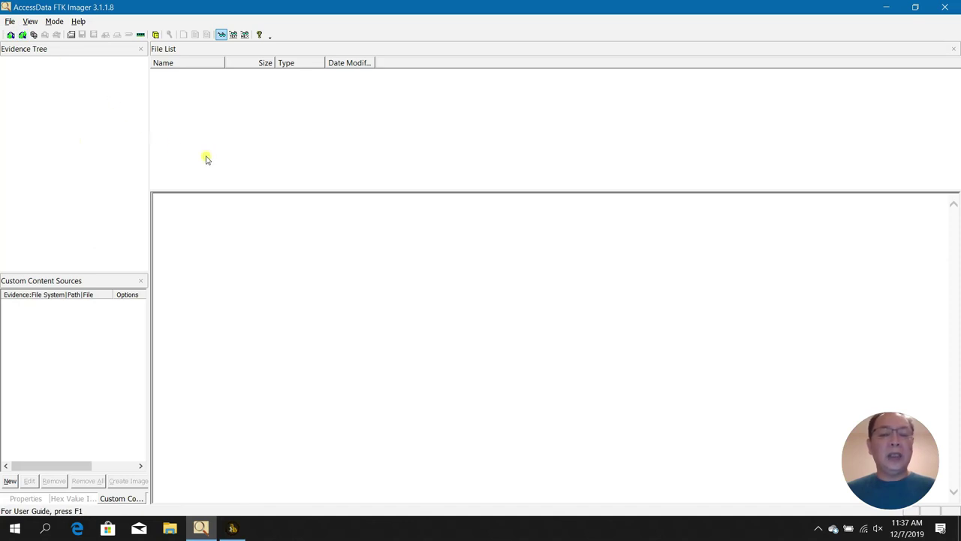
{"action": "left_click", "coordinate": [10, 21]}
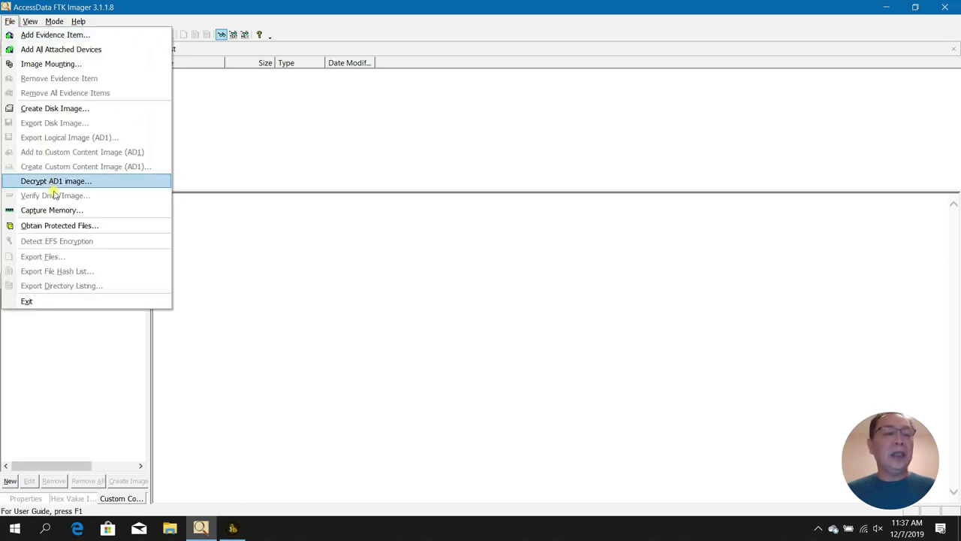
{"action": "left_click", "coordinate": [60, 66]}
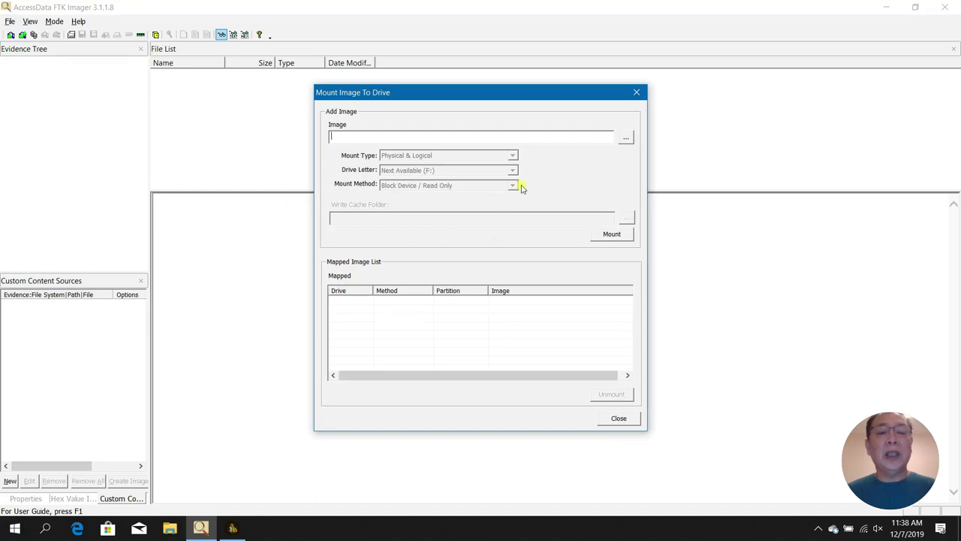
{"action": "left_click", "coordinate": [626, 138]}
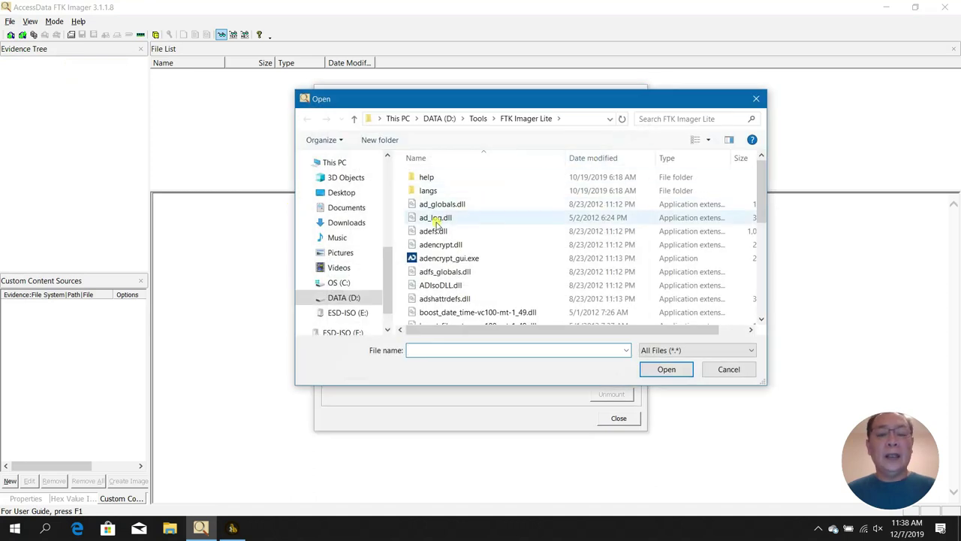
{"action": "left_click", "coordinate": [344, 297]}
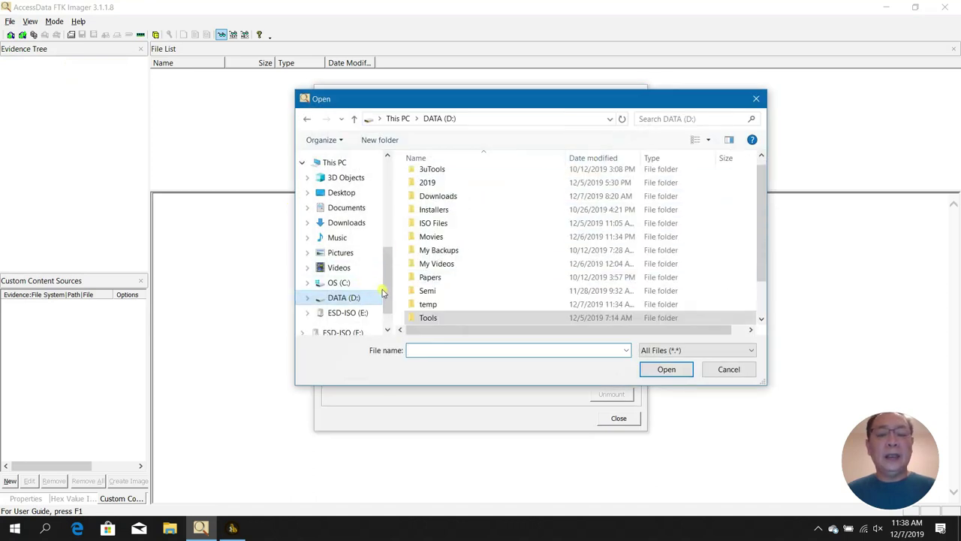
{"action": "double_click", "coordinate": [429, 304]}
{"action": "scroll", "coordinate": [443, 284], "scroll_direction": "down", "scroll_amount": 4}
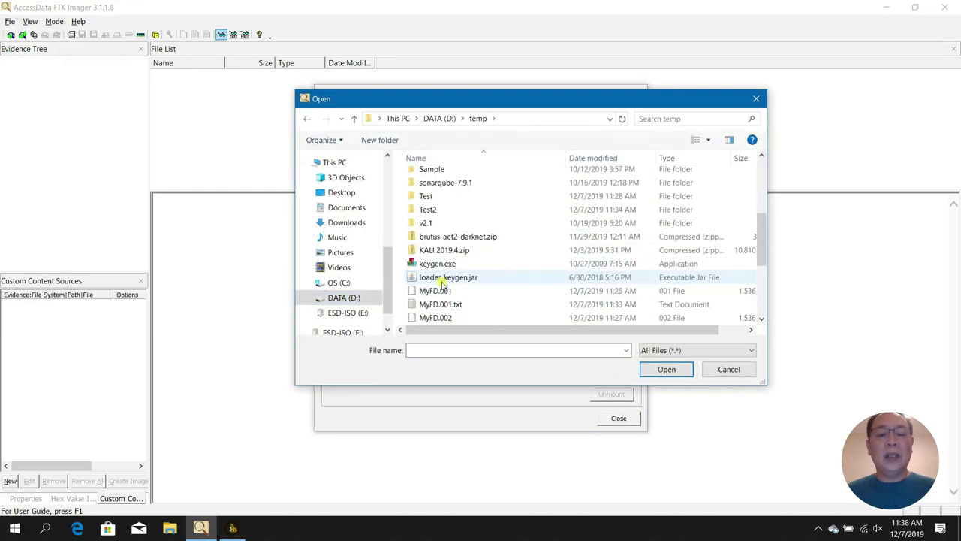
{"action": "scroll", "coordinate": [443, 284], "scroll_direction": "down", "scroll_amount": 3}
{"action": "scroll", "coordinate": [455, 182], "scroll_direction": "up", "scroll_amount": 1}
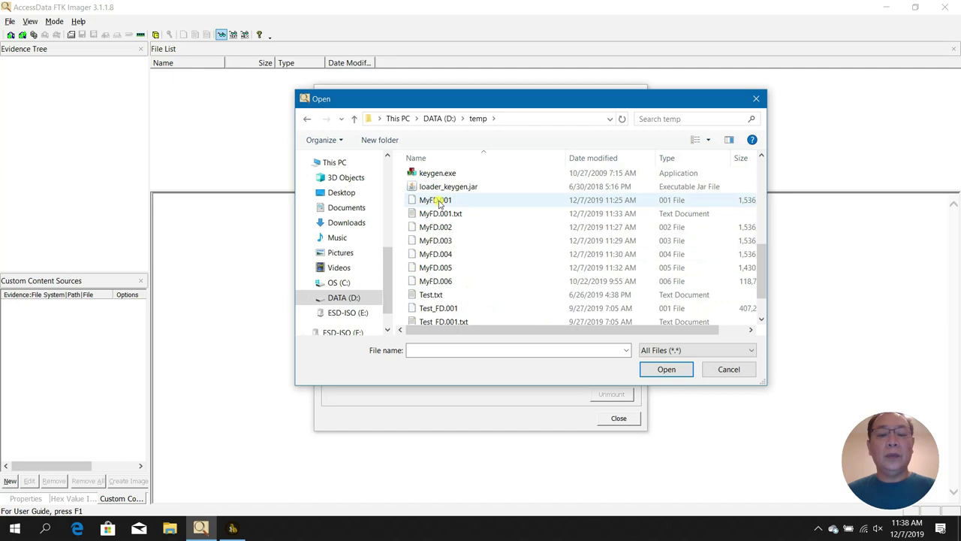
{"action": "double_click", "coordinate": [439, 201]}
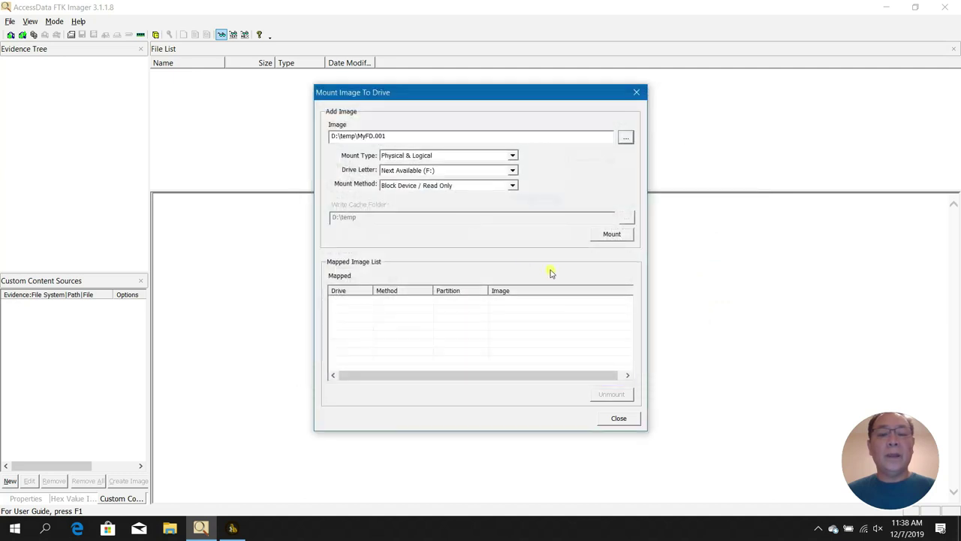
{"action": "left_click", "coordinate": [609, 237]}
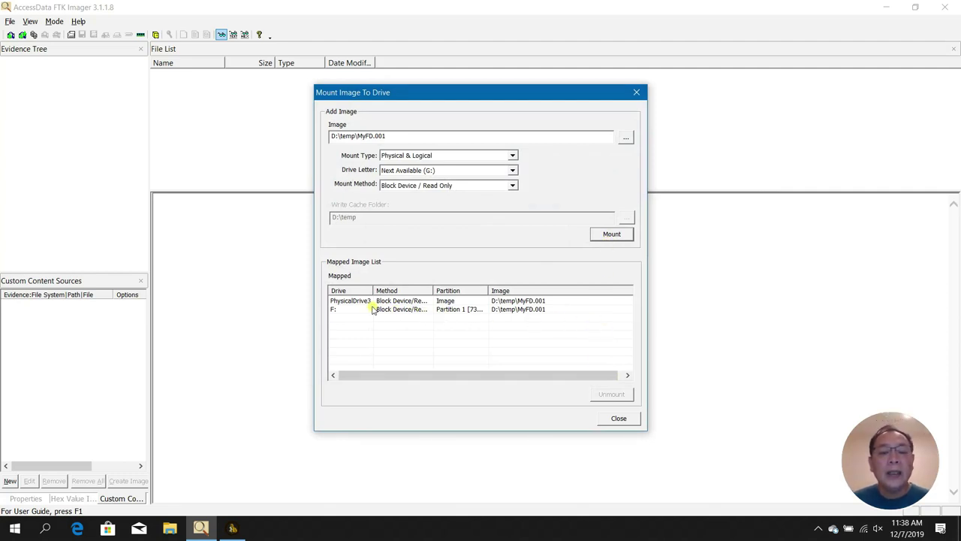
{"action": "left_click", "coordinate": [612, 422]}
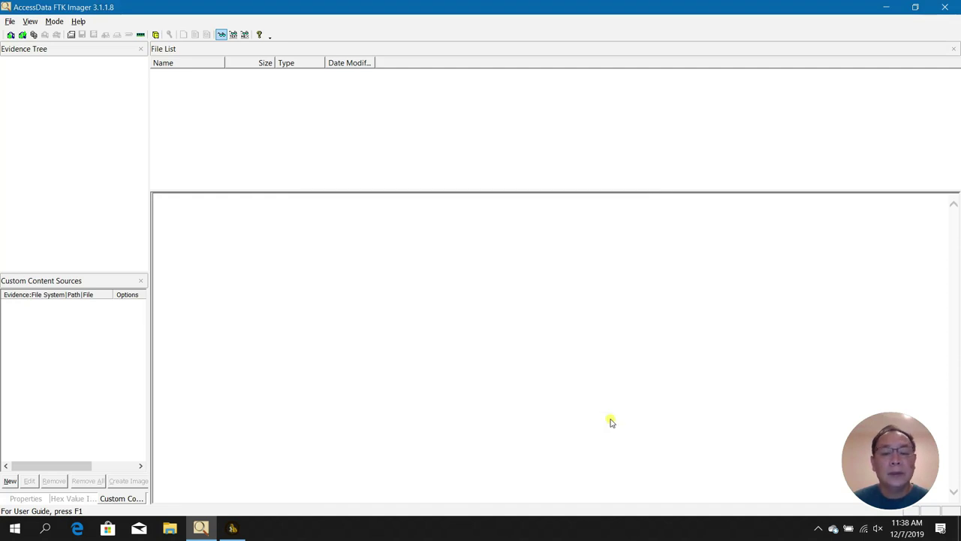
Try to mount D:\temp\MyFD.001 a second time with the drive letter set to Next Available (G:).
{"action": "left_click", "coordinate": [10, 22]}
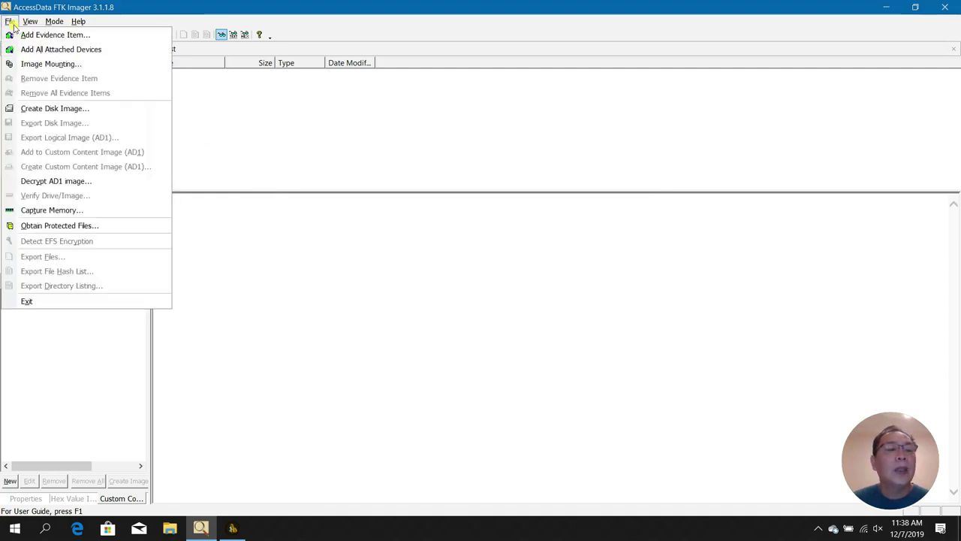
{"action": "left_click", "coordinate": [45, 62]}
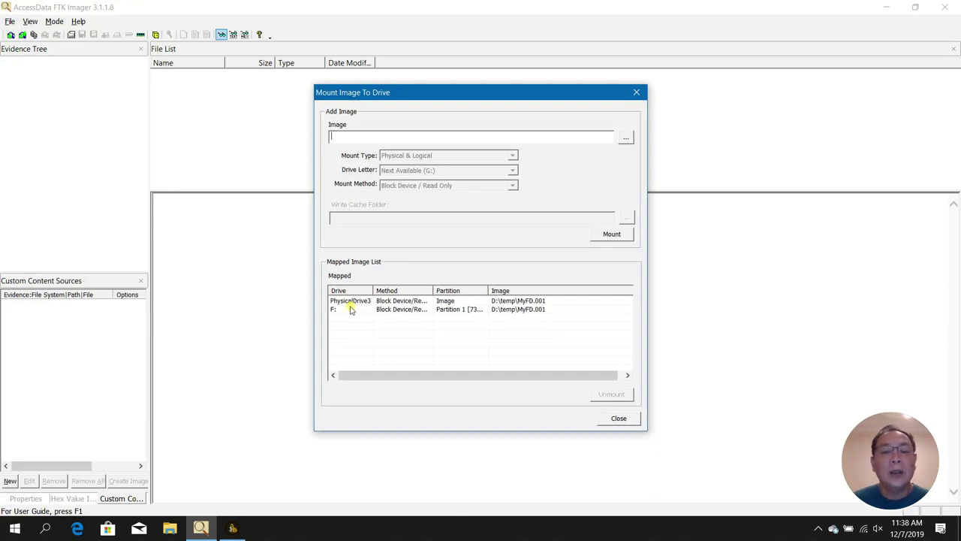
{"action": "left_click", "coordinate": [625, 138]}
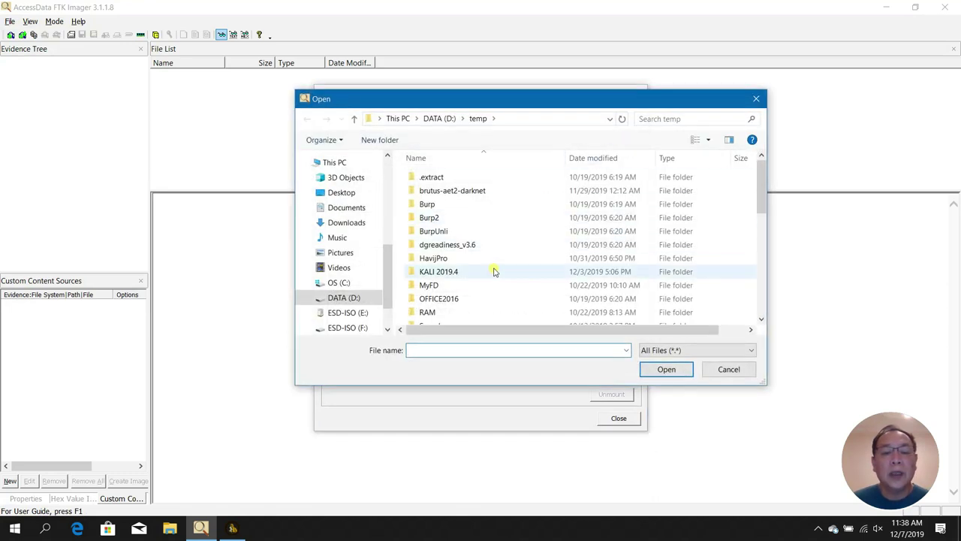
{"action": "scroll", "coordinate": [495, 273], "scroll_direction": "down", "scroll_amount": 3}
{"action": "scroll", "coordinate": [495, 273], "scroll_direction": "down", "scroll_amount": 3}
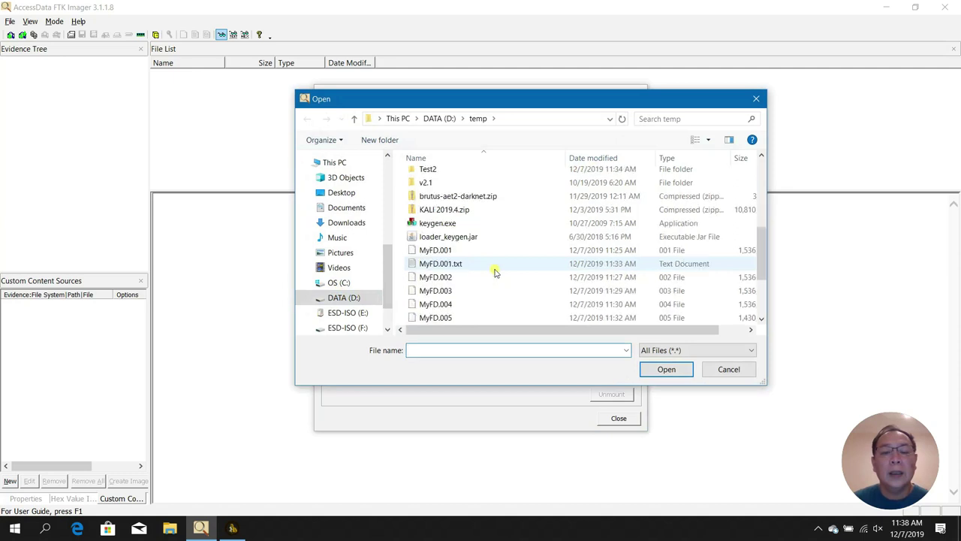
{"action": "double_click", "coordinate": [453, 210]}
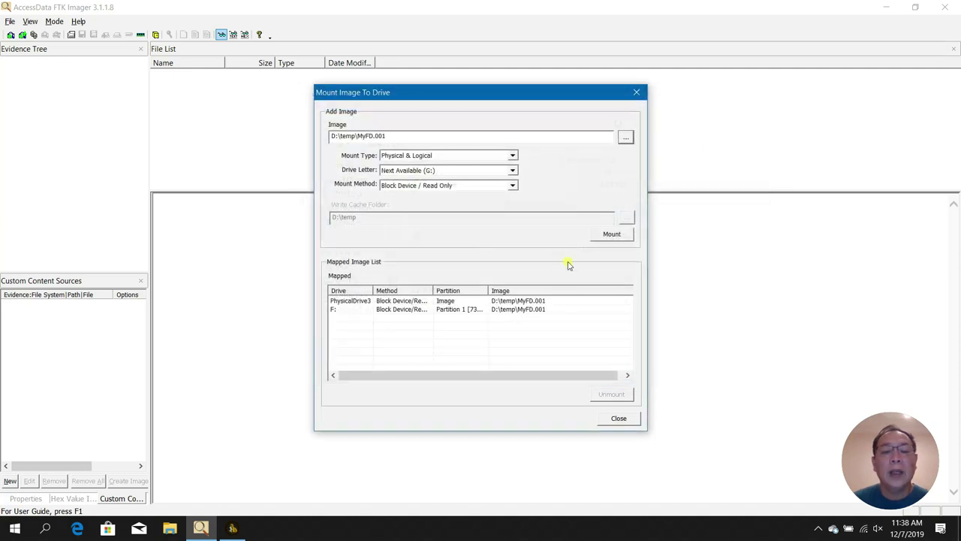
{"action": "left_click", "coordinate": [615, 235]}
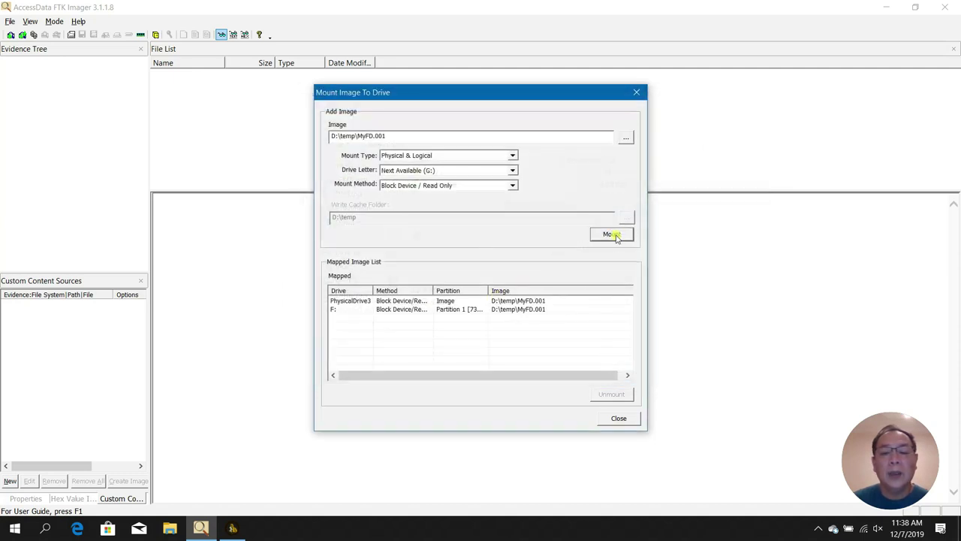
Inspect the PhysicalDrive3 and F: entries in the mapped image list with a wider Drive column, and close the mounting dialog.
{"action": "left_click", "coordinate": [350, 309]}
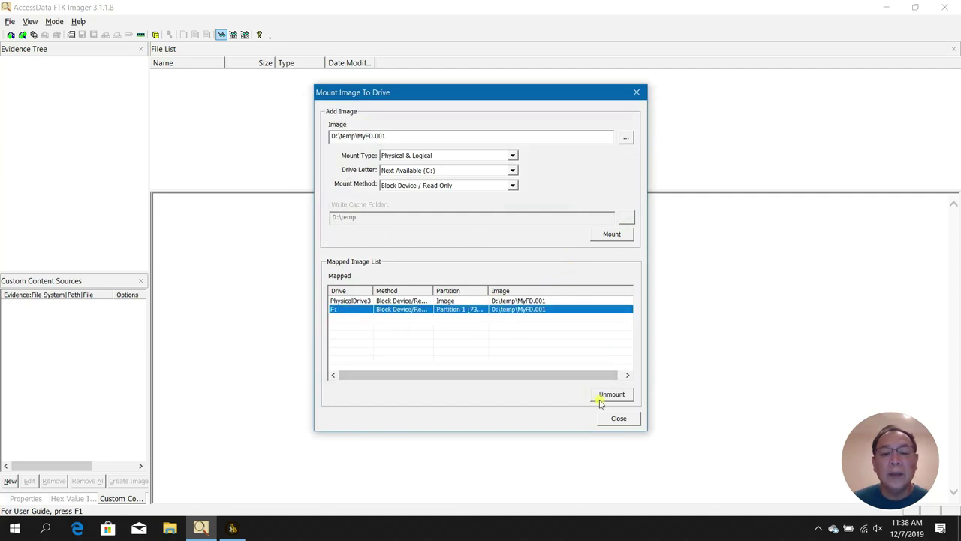
{"action": "left_click", "coordinate": [357, 302]}
{"action": "left_click_drag", "start_coordinate": [374, 291], "coordinate": [391, 290]}
{"action": "left_click", "coordinate": [348, 309]}
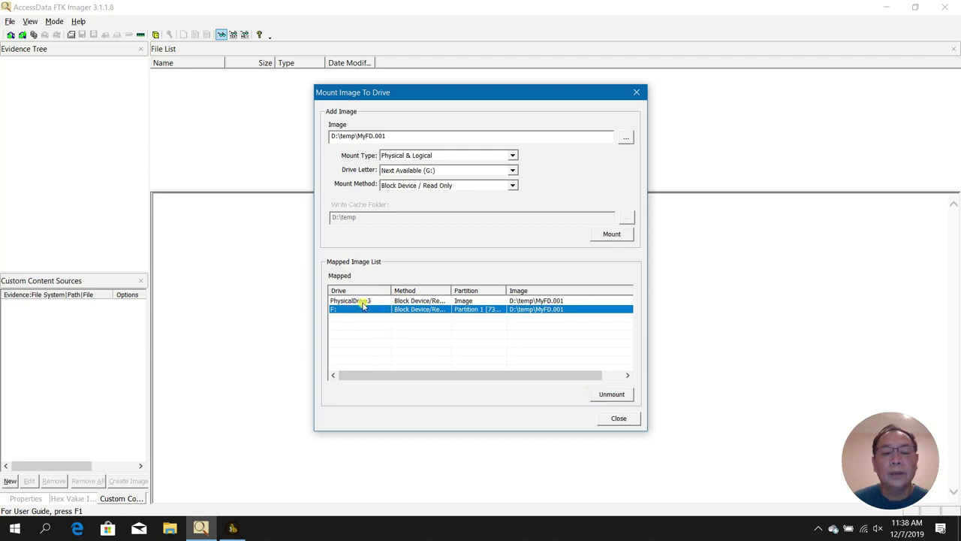
{"action": "left_click", "coordinate": [362, 302]}
{"action": "left_click", "coordinate": [618, 418]}
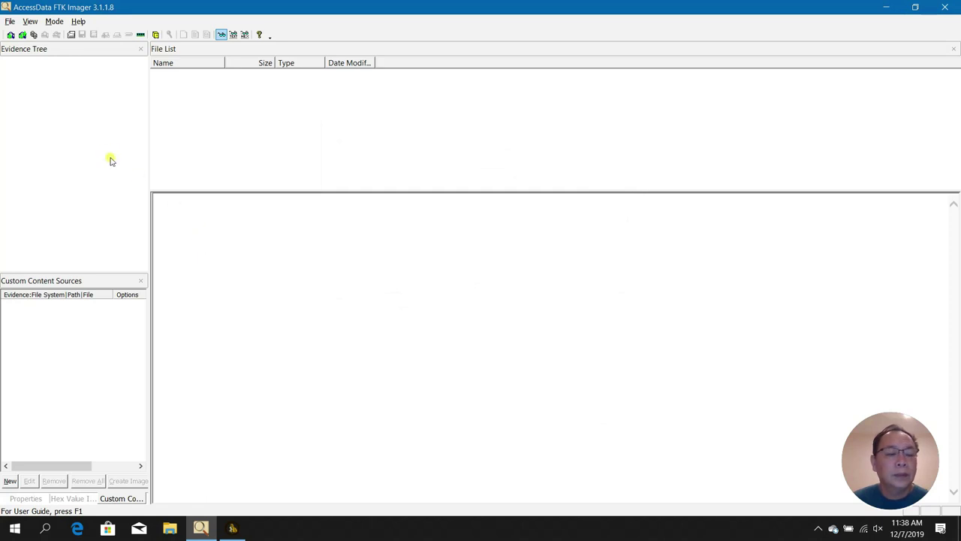
Reopen Image Mounting to check the F: partition mapping of MyFD.001, and close it without unmounting.
{"action": "left_click", "coordinate": [10, 21]}
{"action": "left_click", "coordinate": [51, 63]}
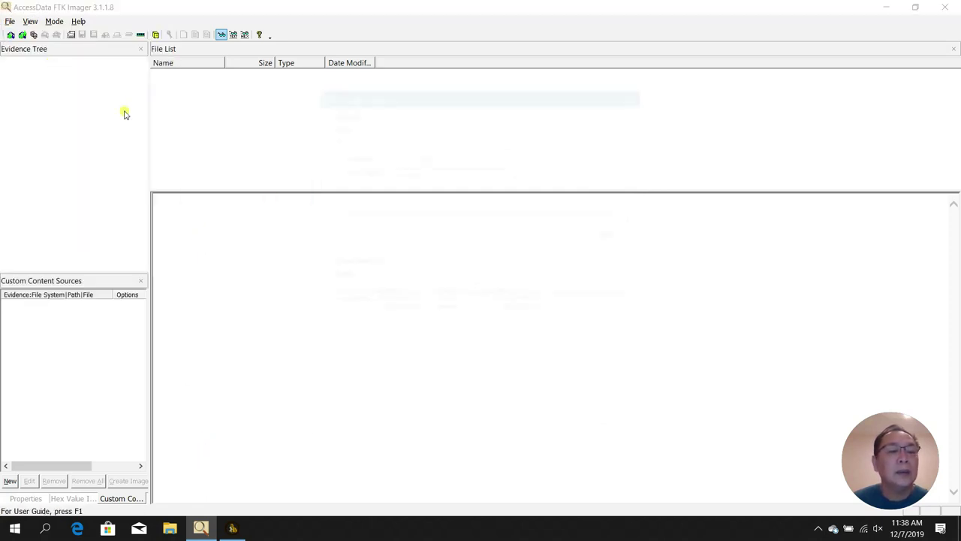
{"action": "left_click", "coordinate": [350, 309]}
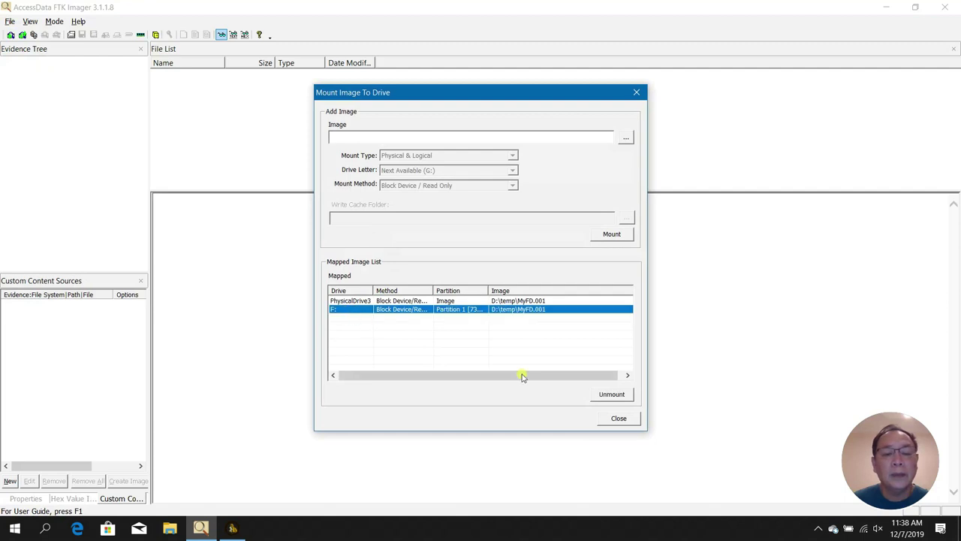
{"action": "left_click", "coordinate": [617, 419]}
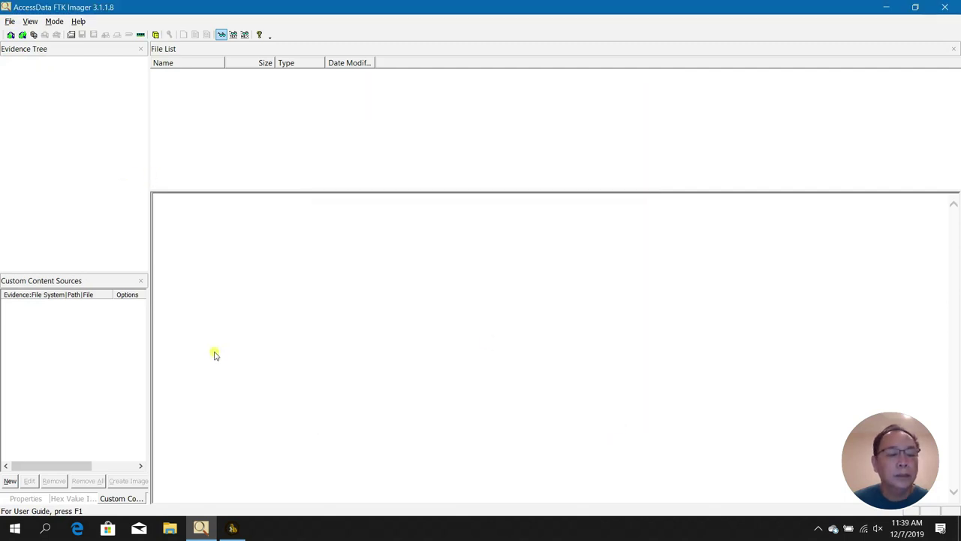
Switch to File Explorer, compare the ESD-ISO drives E: and F: under This PC, and view the properties of F:.
{"action": "left_click", "coordinate": [170, 528]}
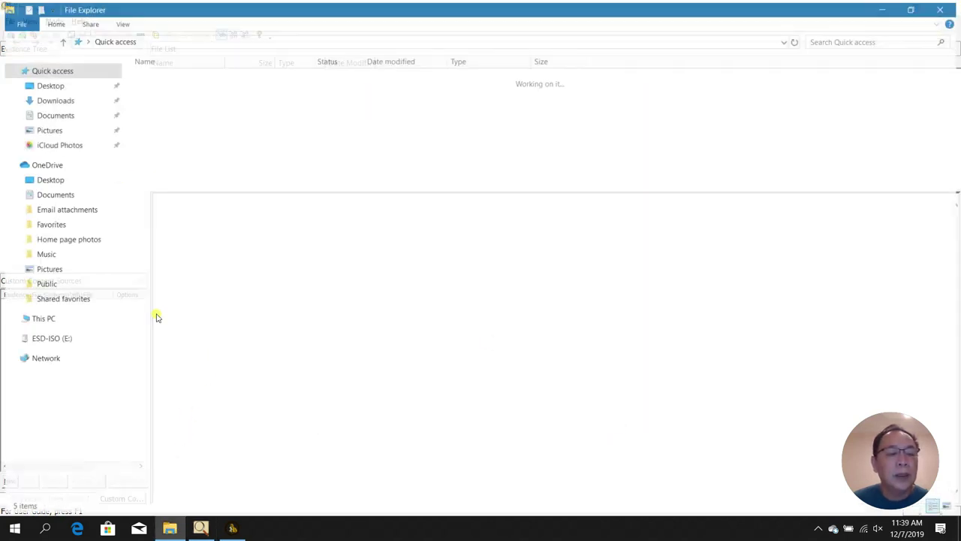
{"action": "left_click", "coordinate": [42, 318]}
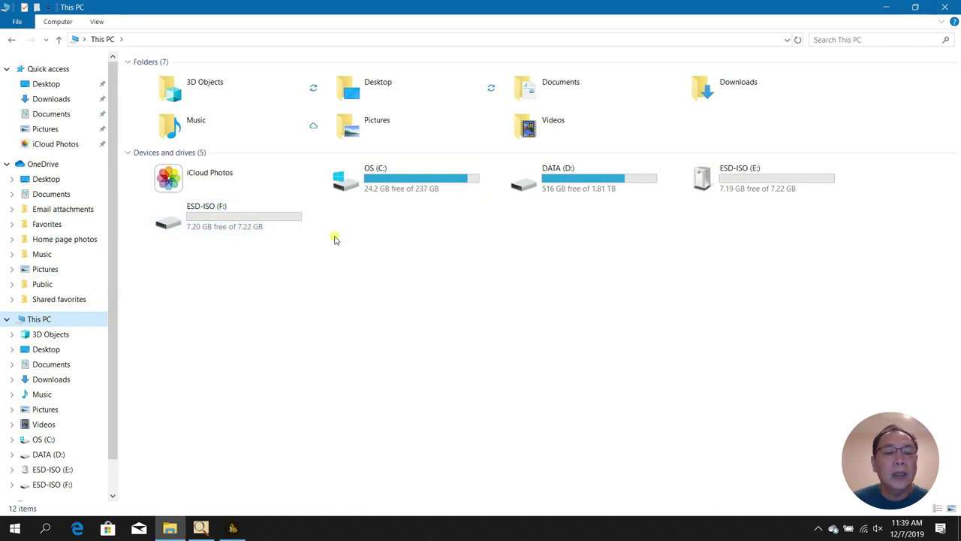
{"action": "left_click", "coordinate": [724, 178]}
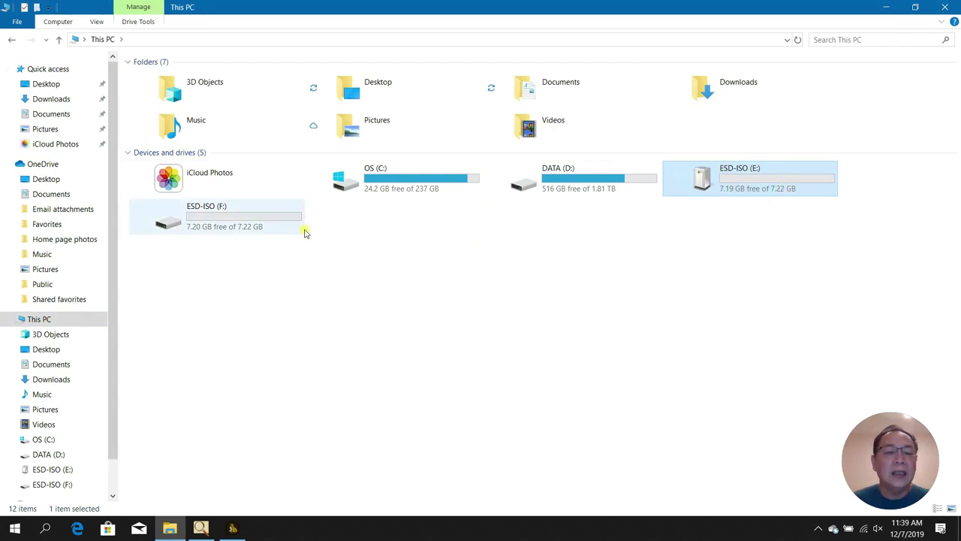
{"action": "left_click", "coordinate": [247, 219]}
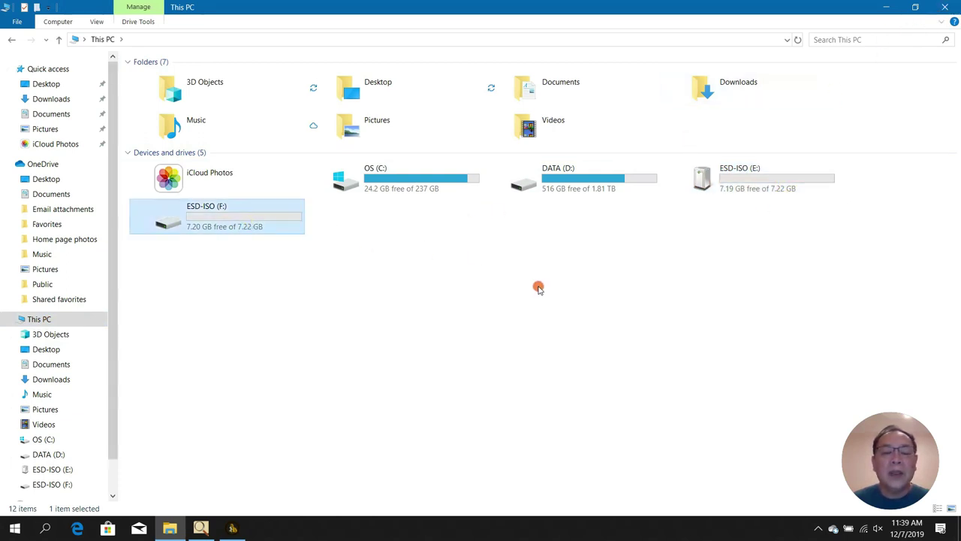
{"action": "right_click", "coordinate": [195, 218]}
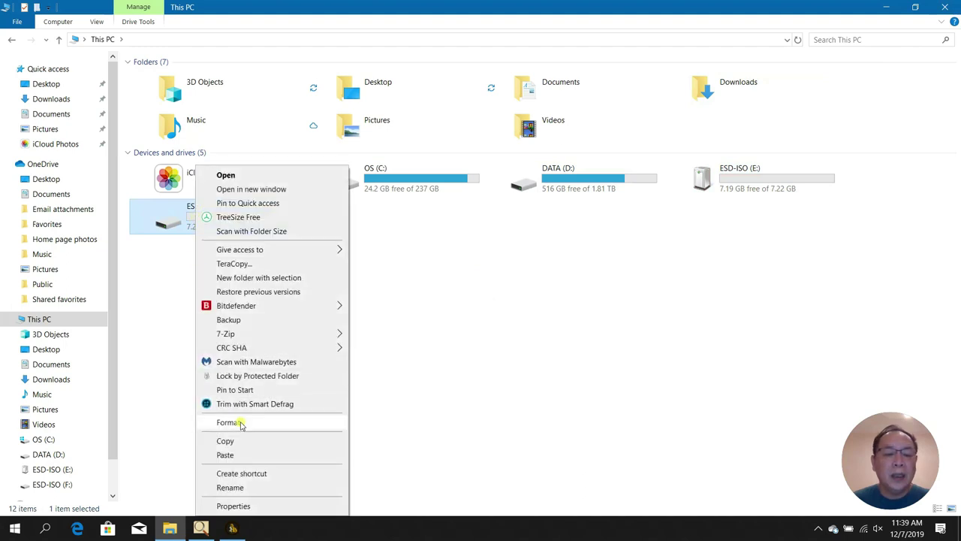
{"action": "left_click", "coordinate": [234, 506]}
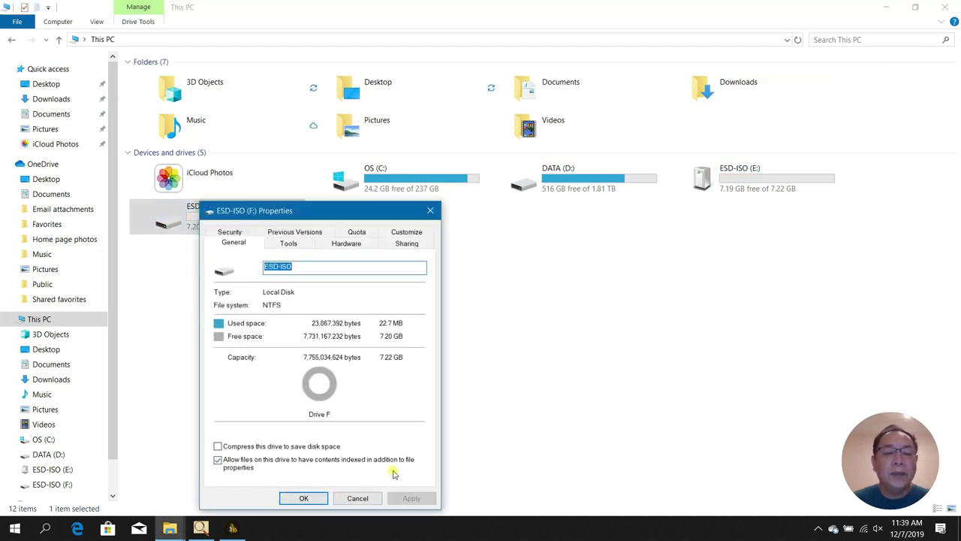
Close the F: properties, copy 521325.jpg from the OneDrive Pictures folder, and return to This PC.
{"action": "key", "text": "Escape"}
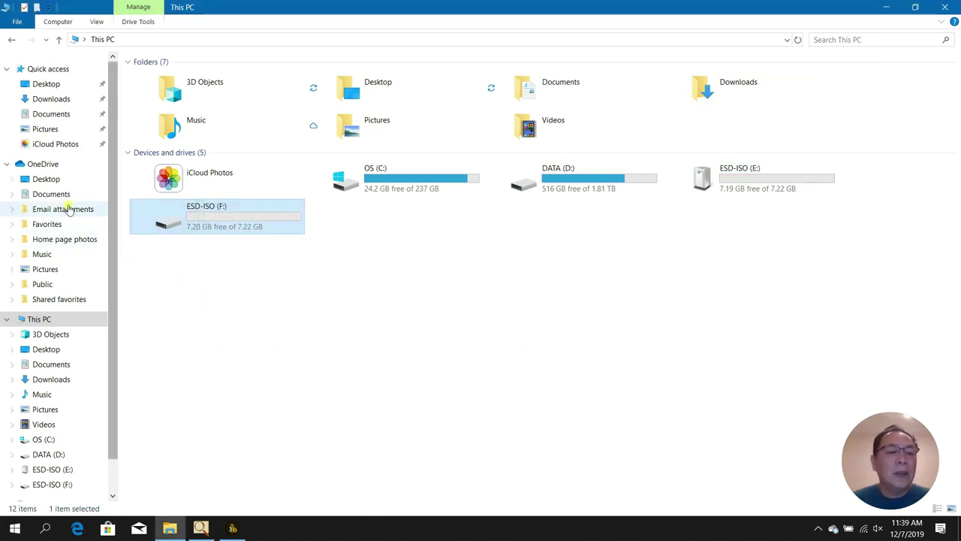
{"action": "left_click", "coordinate": [50, 269]}
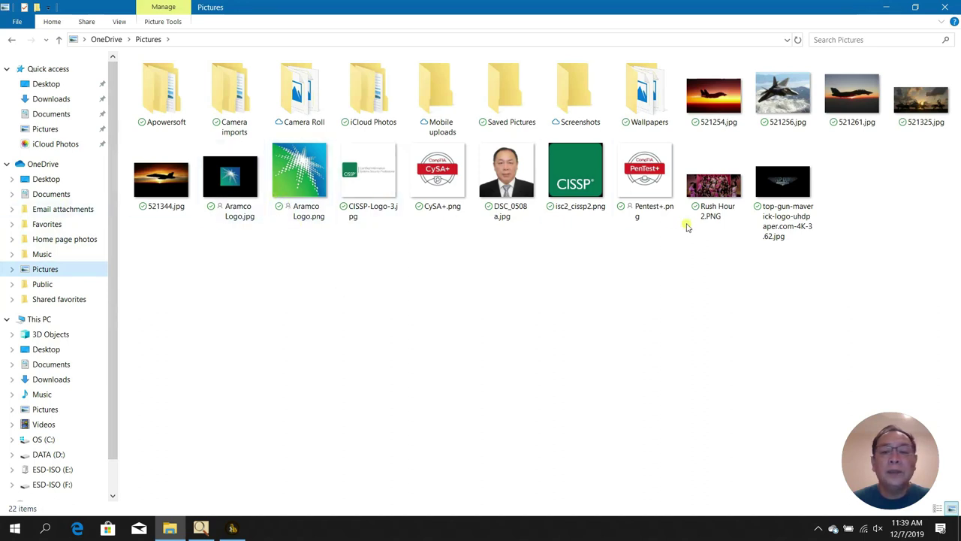
{"action": "left_click", "coordinate": [920, 124]}
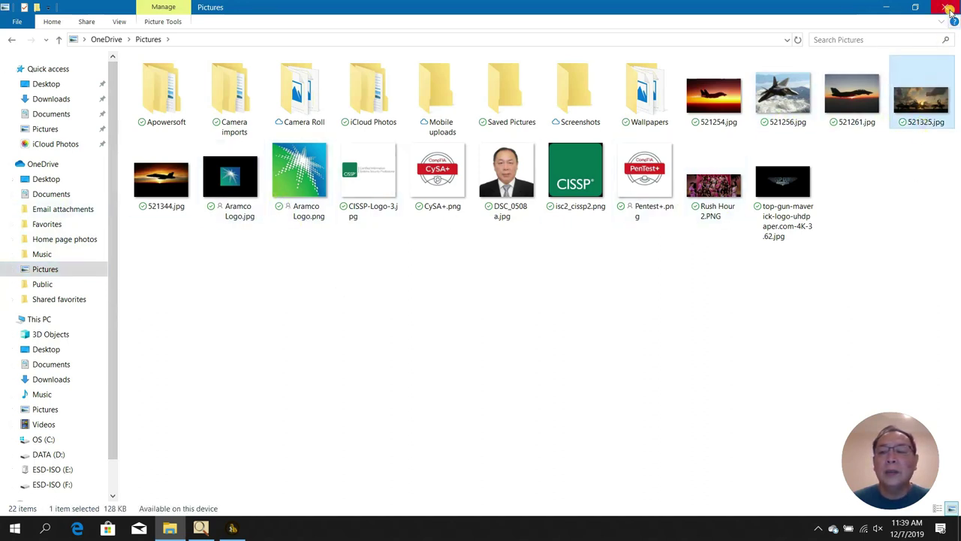
{"action": "left_click", "coordinate": [39, 319]}
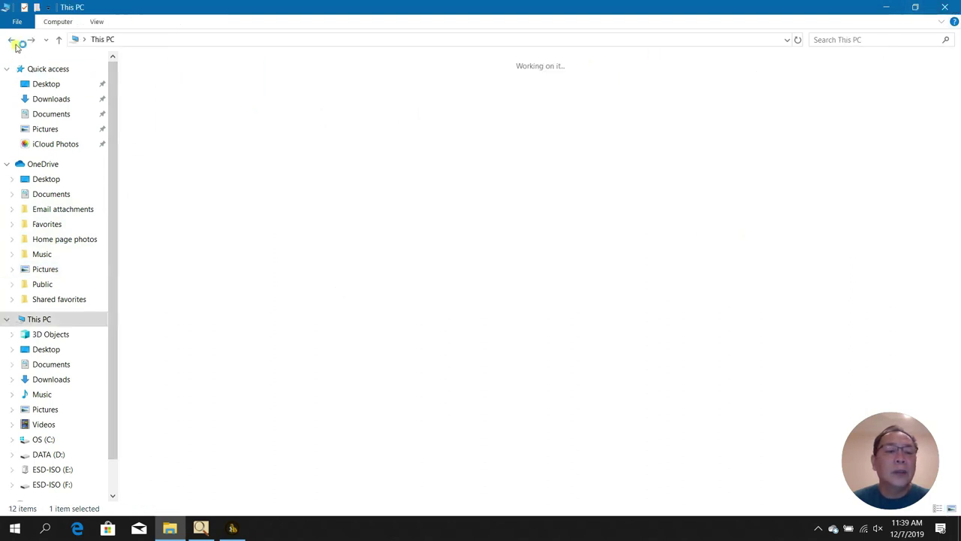
Try to paste 521325.jpg into the mounted ESD-ISO (F:) drive, cancel the copy, and close File Explorer.
{"action": "double_click", "coordinate": [236, 224]}
{"action": "key", "text": "ctrl+v"}
{"action": "left_click", "coordinate": [308, 284]}
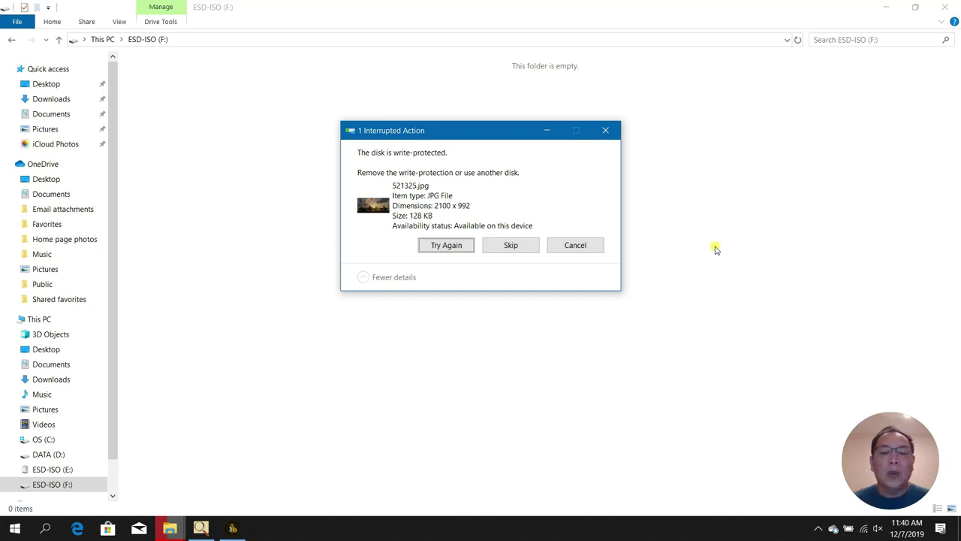
{"action": "left_click", "coordinate": [575, 245]}
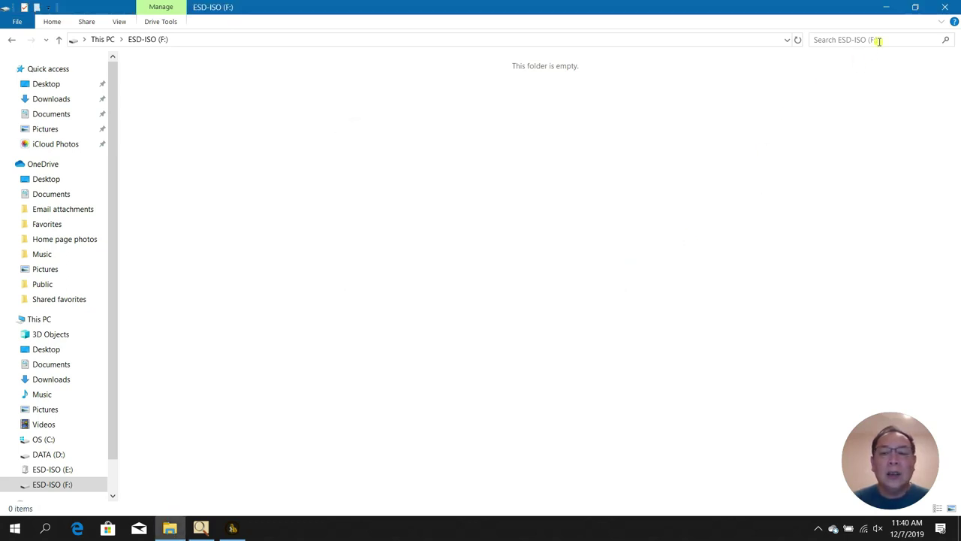
{"action": "left_click", "coordinate": [944, 7]}
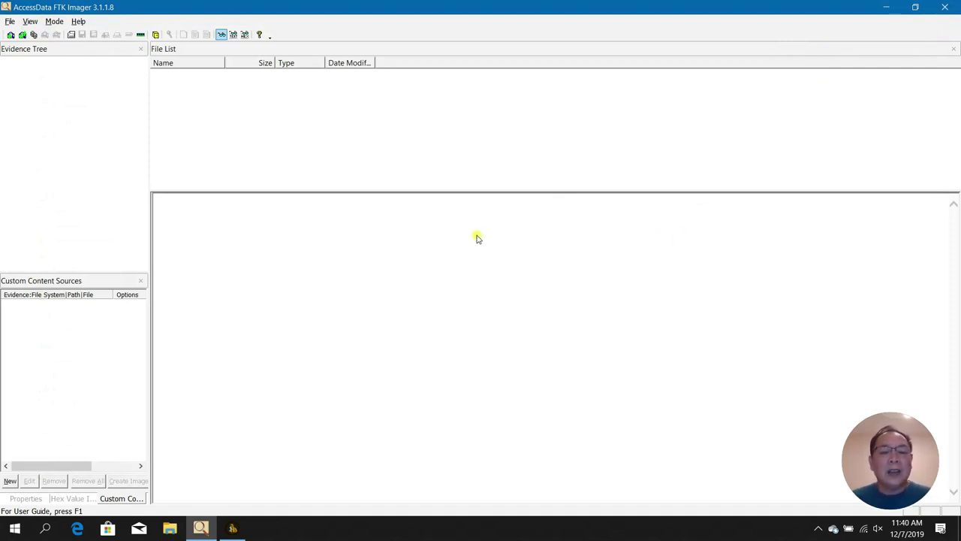
Add the image file D:\temp\MyFD.001 as an evidence item in FTK Imager and expand it in the evidence tree.
{"action": "left_click", "coordinate": [9, 22]}
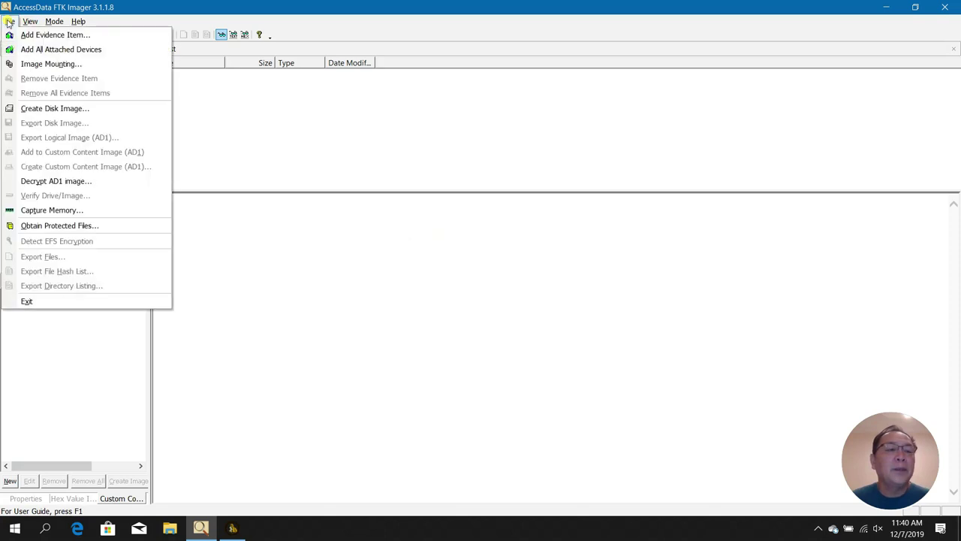
{"action": "left_click", "coordinate": [25, 36]}
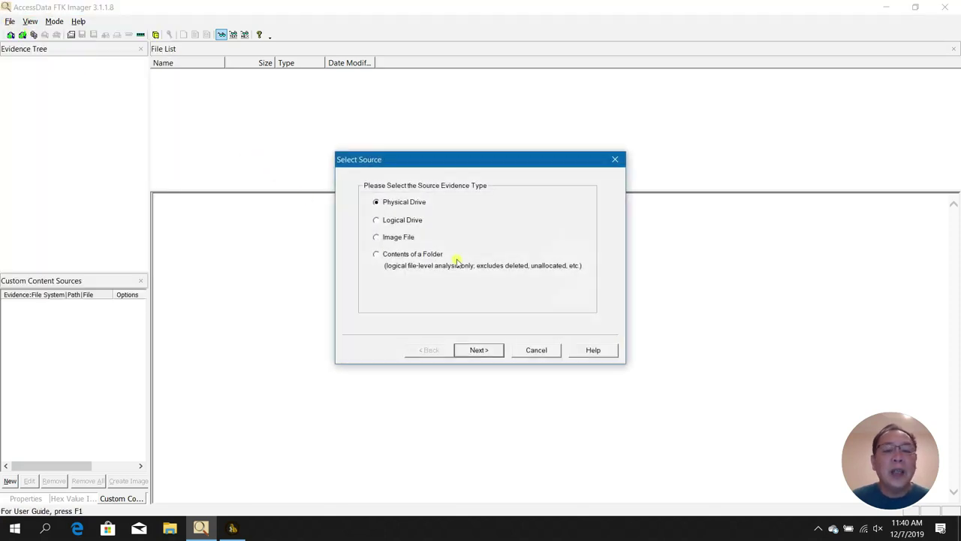
{"action": "left_click", "coordinate": [480, 350]}
{"action": "left_click", "coordinate": [549, 257]}
{"action": "scroll", "coordinate": [496, 323], "scroll_direction": "down", "scroll_amount": 5}
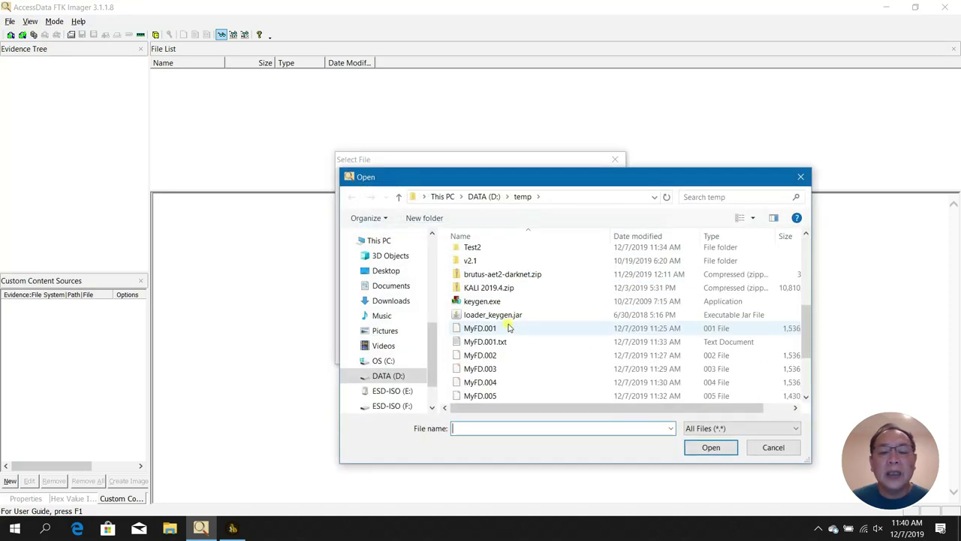
{"action": "double_click", "coordinate": [487, 328]}
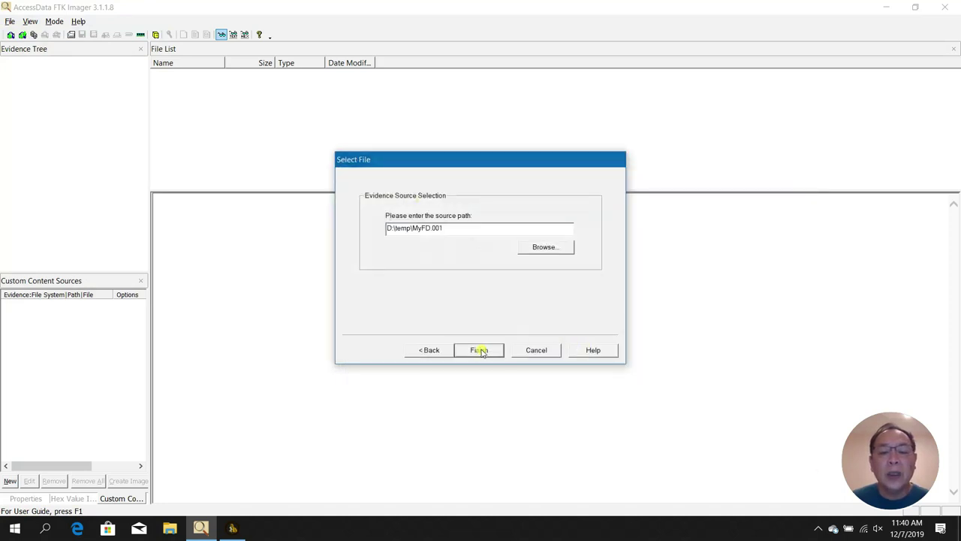
{"action": "left_click", "coordinate": [483, 350]}
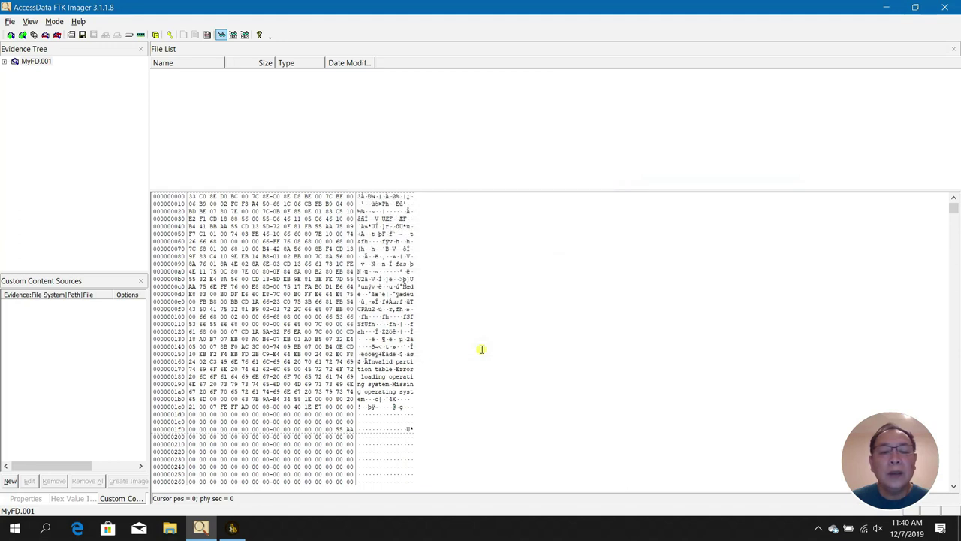
{"action": "left_click", "coordinate": [5, 62]}
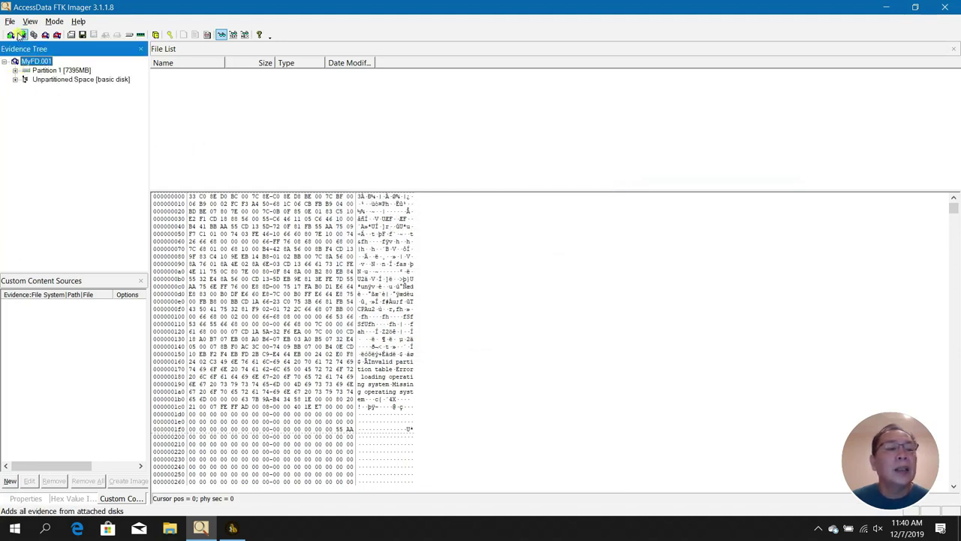
Add the image file D:\temp\MyFD.002 as a second evidence item and expand it in the evidence tree.
{"action": "left_click", "coordinate": [10, 36]}
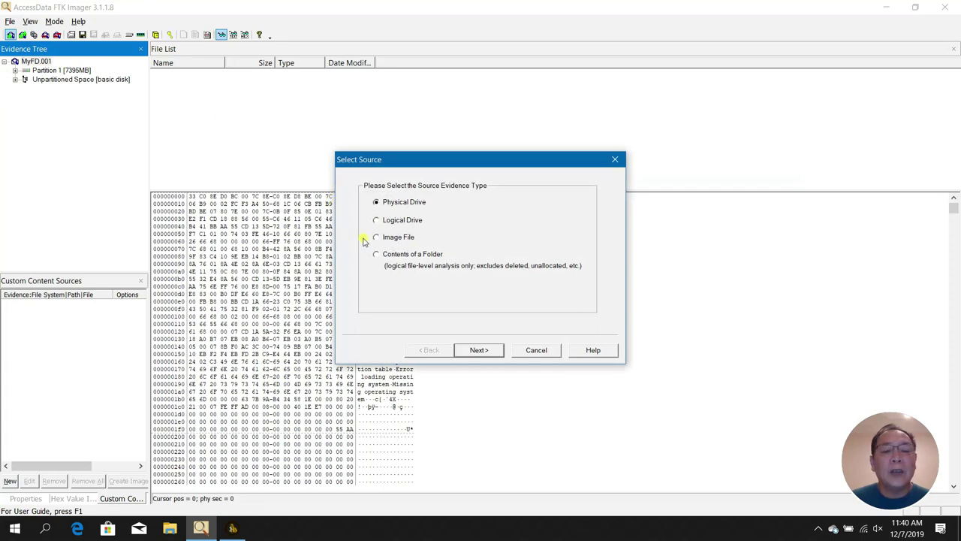
{"action": "left_click", "coordinate": [475, 349]}
{"action": "left_click", "coordinate": [547, 247]}
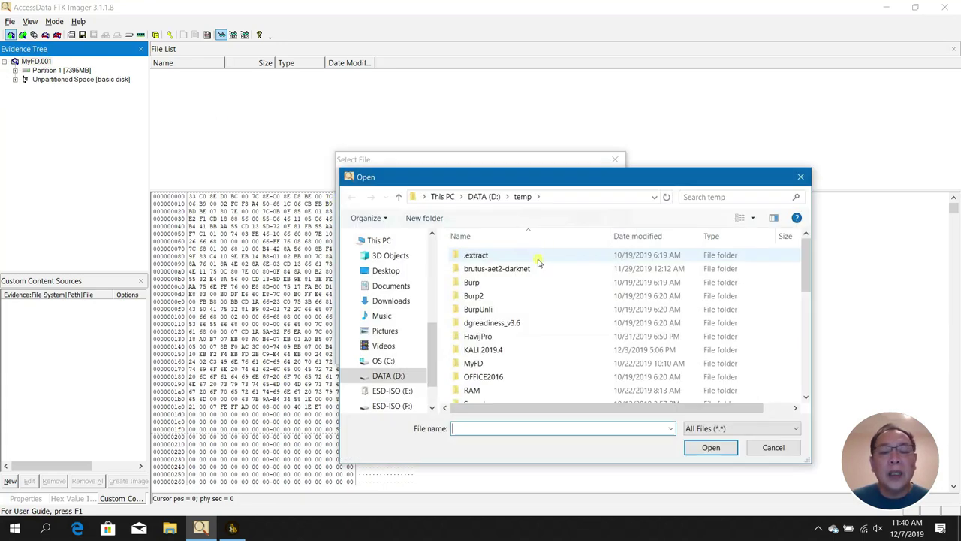
{"action": "scroll", "coordinate": [539, 300], "scroll_direction": "down", "scroll_amount": 5}
{"action": "left_click", "coordinate": [493, 356]}
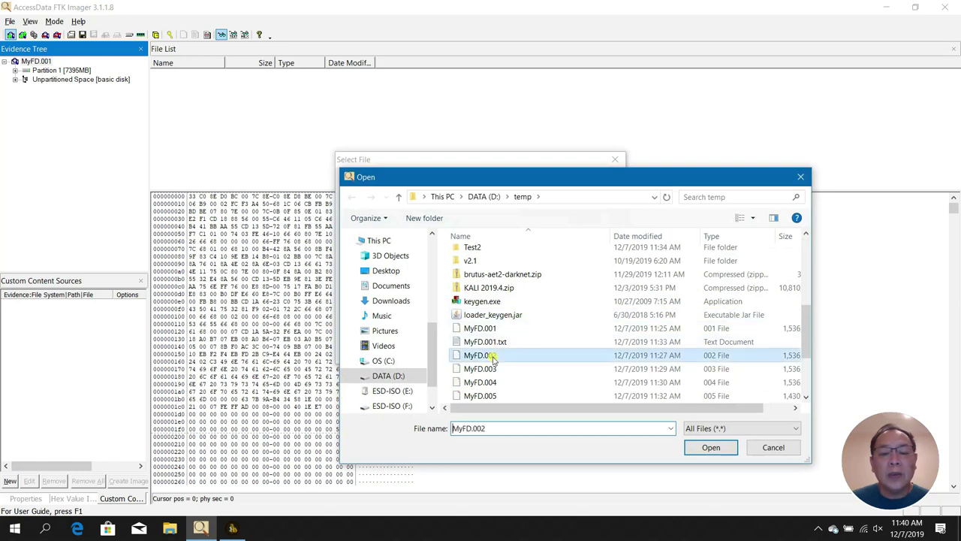
{"action": "key", "text": "Down"}
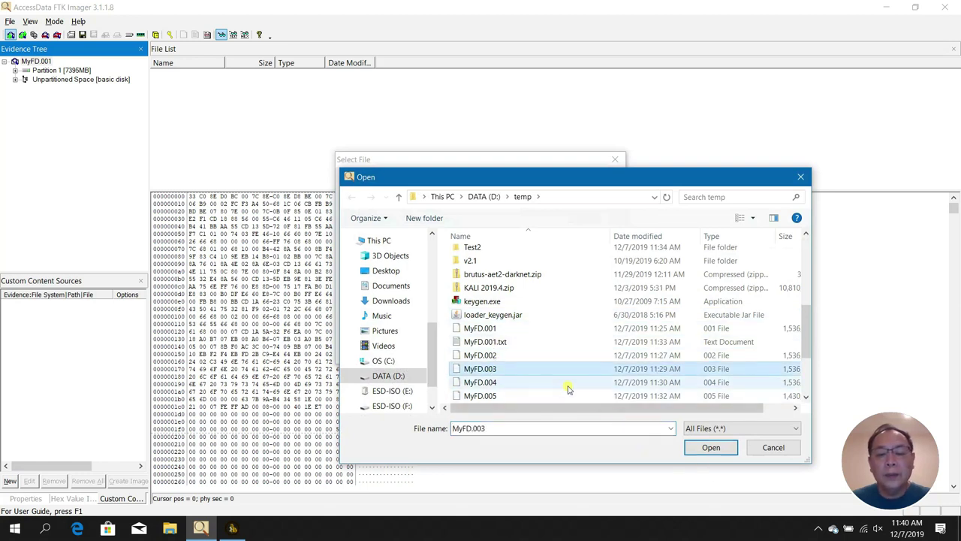
{"action": "key", "text": "Up"}
{"action": "key", "text": "Down"}
{"action": "key", "text": "Down"}
{"action": "key", "text": "Up"}
{"action": "key", "text": "Up"}
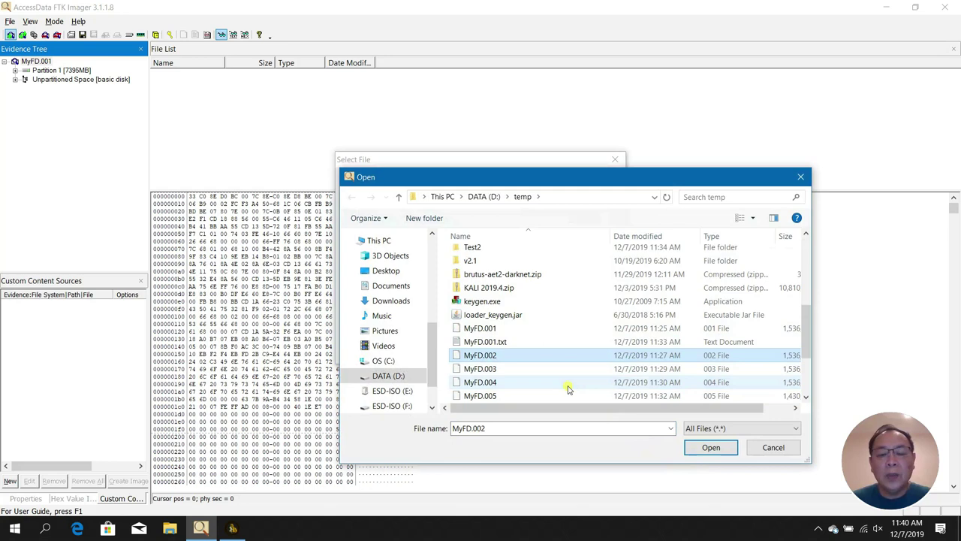
{"action": "left_click", "coordinate": [712, 448]}
{"action": "left_click", "coordinate": [492, 349]}
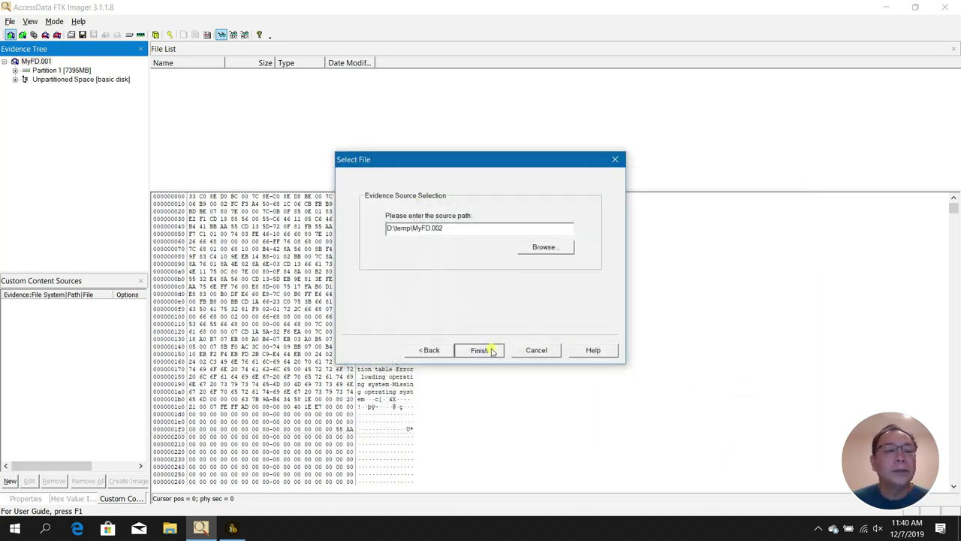
{"action": "left_click", "coordinate": [5, 89]}
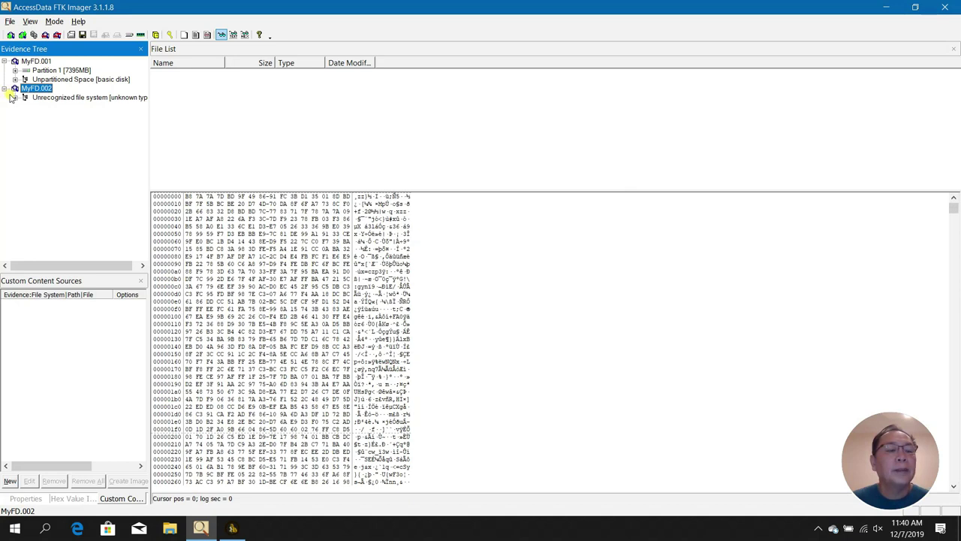
Add the image file D:\temp\MyFD.003 as another evidence item.
{"action": "left_click", "coordinate": [10, 34]}
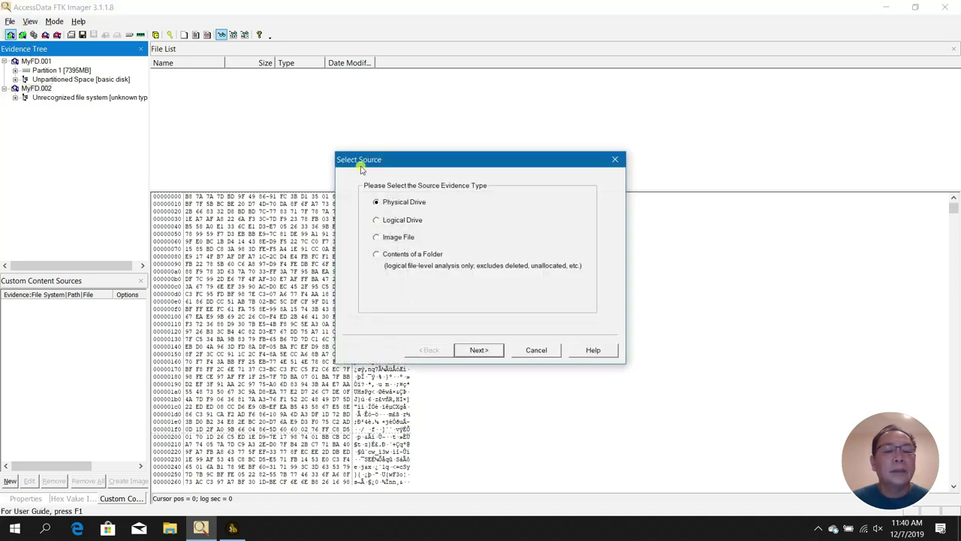
{"action": "left_click", "coordinate": [478, 350]}
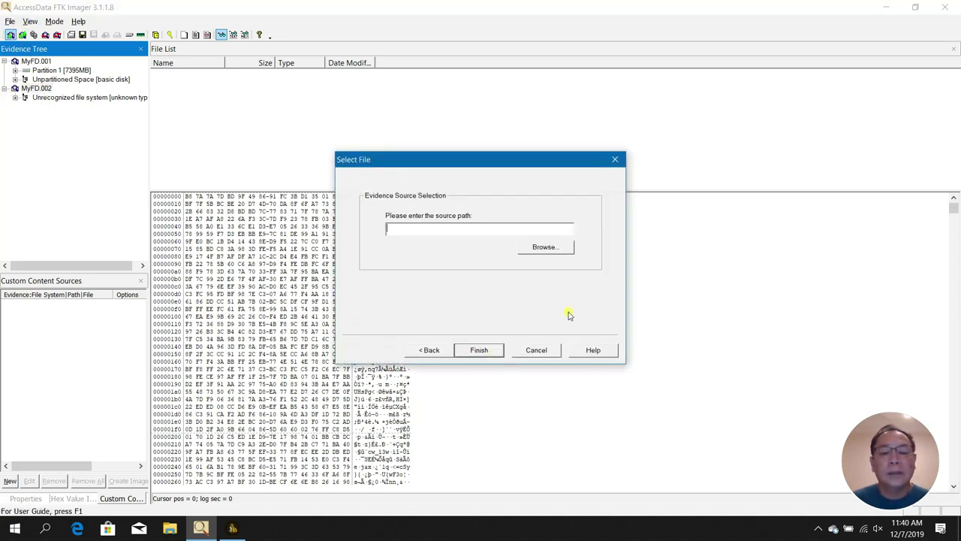
{"action": "left_click", "coordinate": [556, 251]}
{"action": "scroll", "coordinate": [554, 275], "scroll_direction": "down", "scroll_amount": 3}
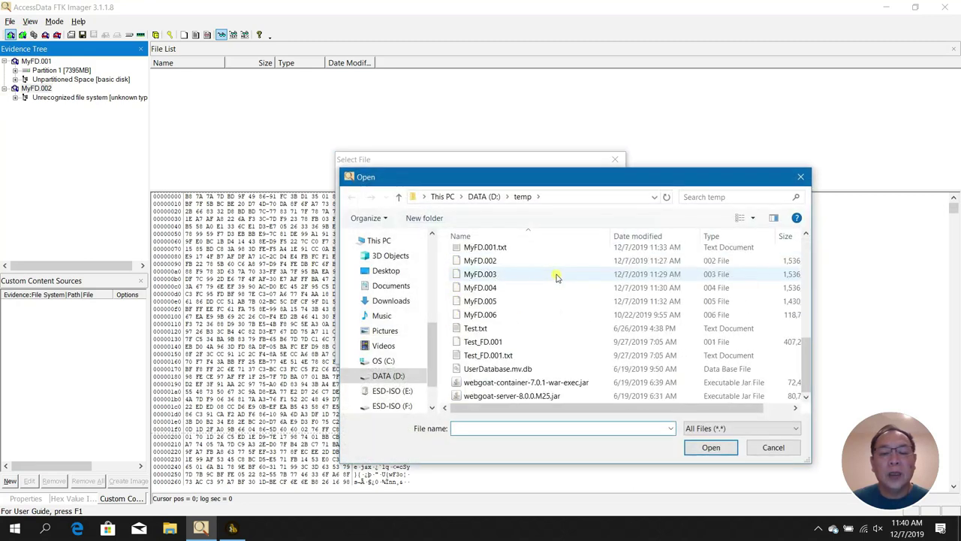
{"action": "double_click", "coordinate": [480, 274]}
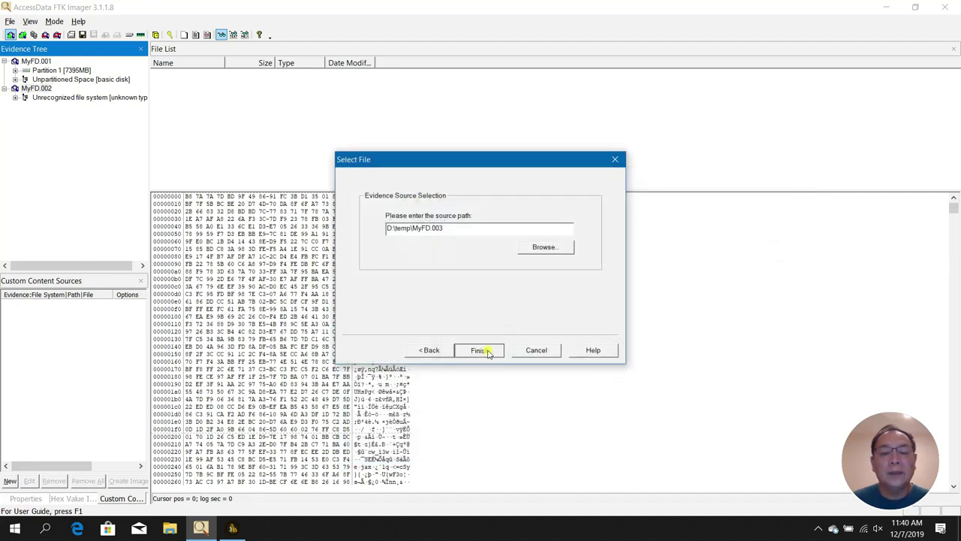
{"action": "left_click", "coordinate": [492, 350]}
Add the image file D:\temp\MyFD.004 as another evidence item.
{"action": "left_click", "coordinate": [10, 35]}
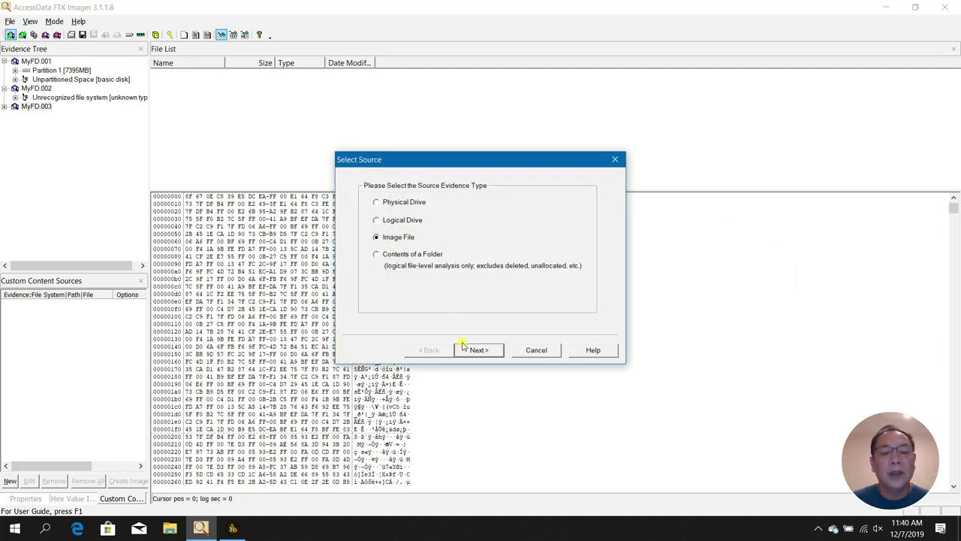
{"action": "left_click", "coordinate": [469, 350]}
{"action": "left_click", "coordinate": [544, 247]}
{"action": "scroll", "coordinate": [489, 300], "scroll_direction": "down", "scroll_amount": 8}
{"action": "left_click", "coordinate": [484, 288]}
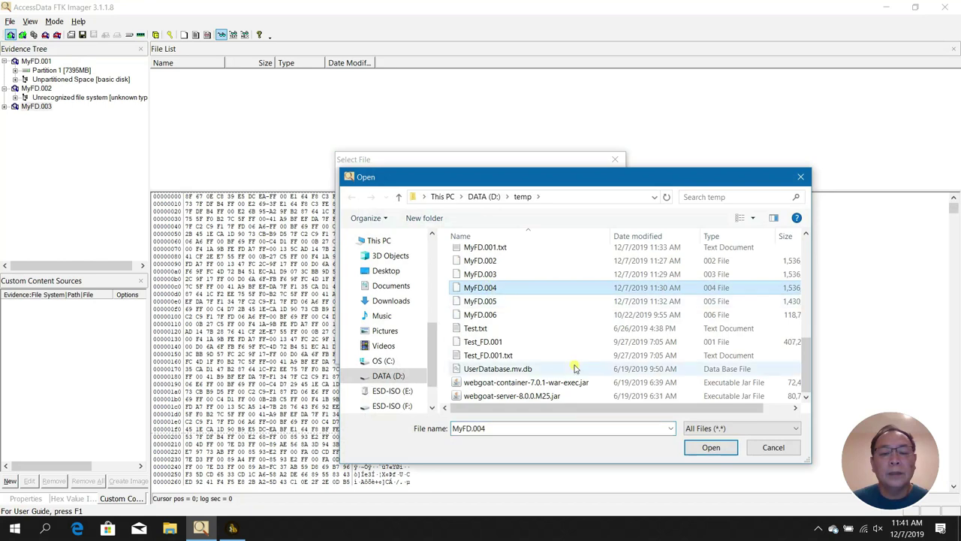
{"action": "left_click", "coordinate": [712, 447]}
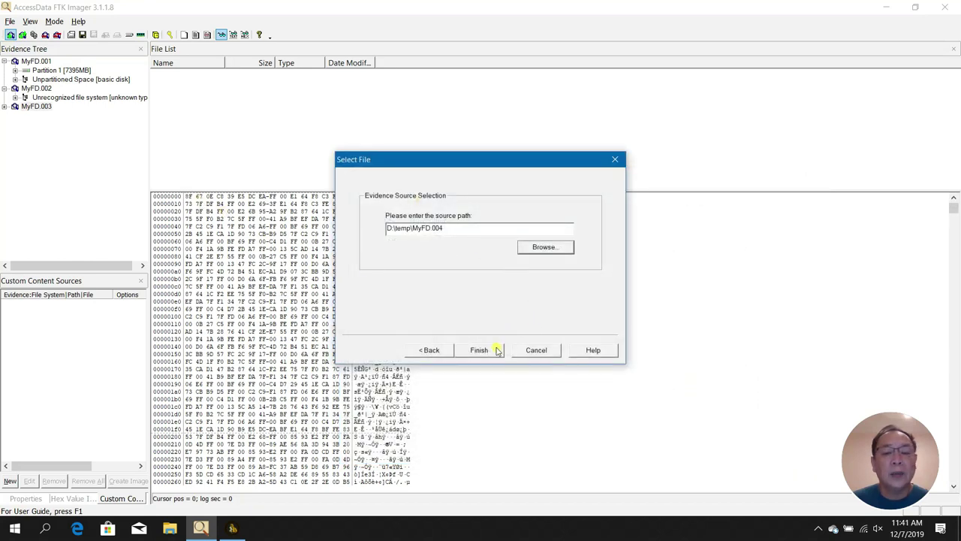
{"action": "left_click", "coordinate": [479, 350]}
Expand MyFD.003 and MyFD.004 in the evidence tree to examine their contents.
{"action": "left_click", "coordinate": [5, 88]}
{"action": "left_click", "coordinate": [5, 106]}
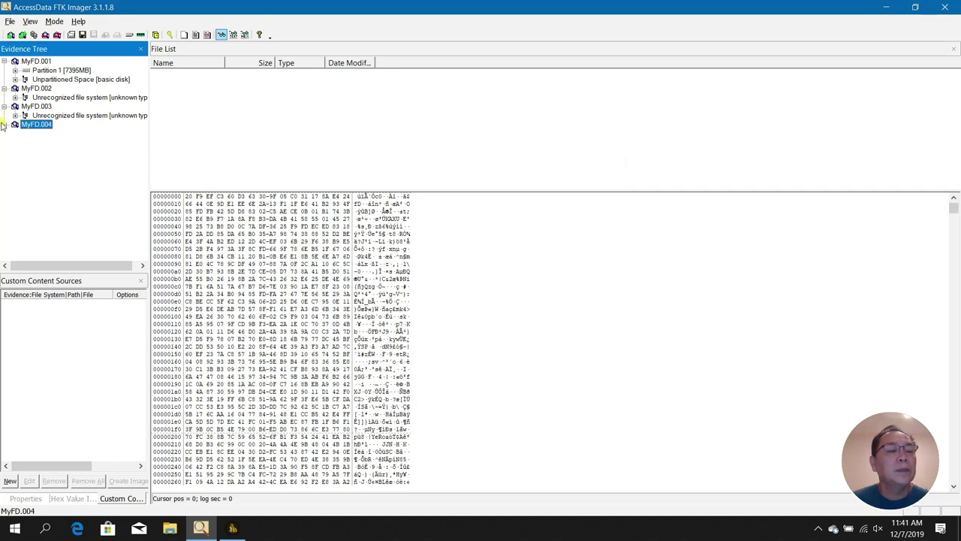
{"action": "left_click", "coordinate": [5, 124]}
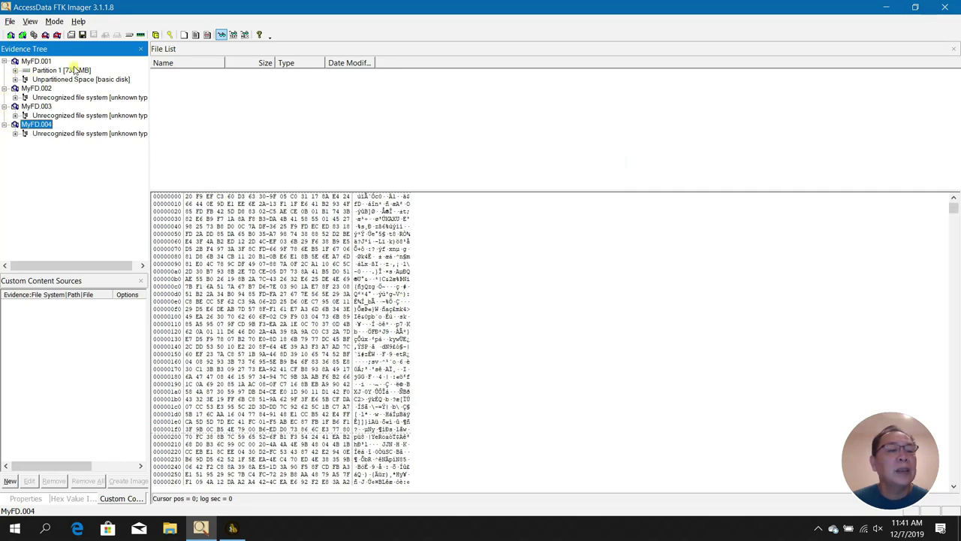
Add the image file D:\temp\MyFD.005 as another evidence item and expand it in the evidence tree.
{"action": "left_click", "coordinate": [10, 35]}
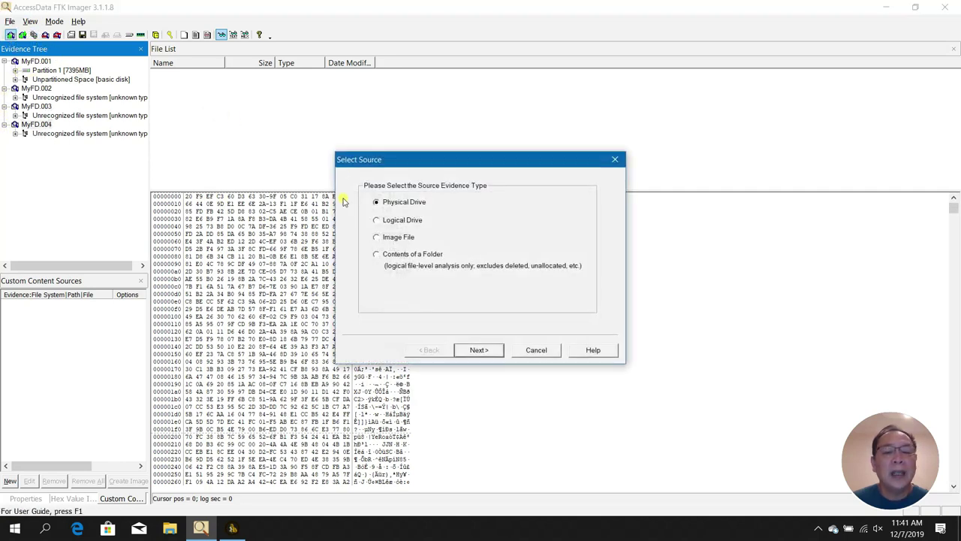
{"action": "left_click", "coordinate": [480, 350]}
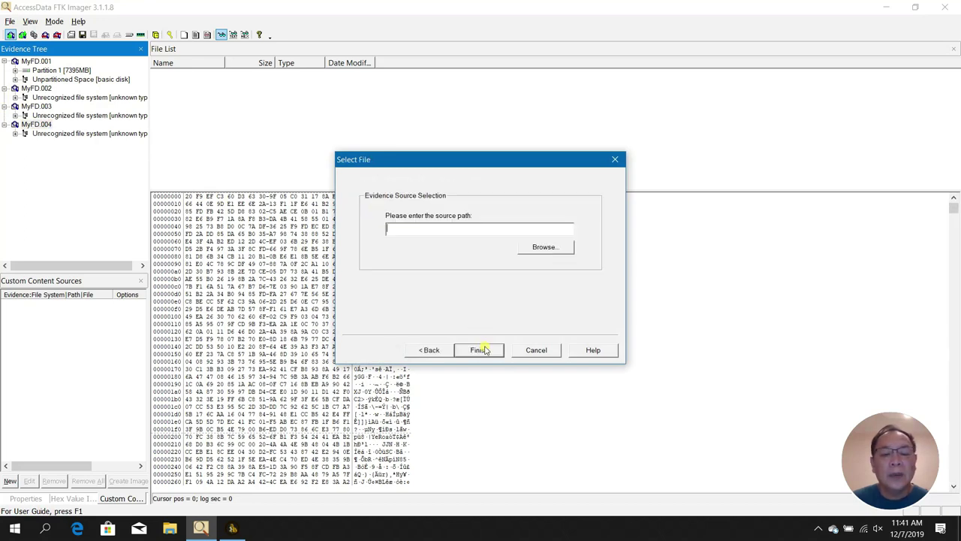
{"action": "left_click", "coordinate": [538, 247]}
{"action": "scroll", "coordinate": [518, 272], "scroll_direction": "down", "scroll_amount": 5}
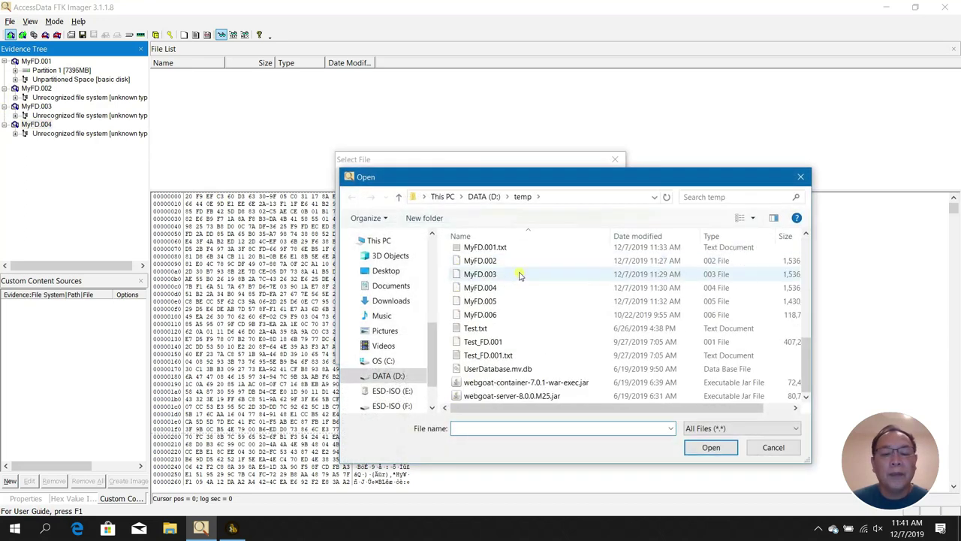
{"action": "left_click", "coordinate": [506, 301]}
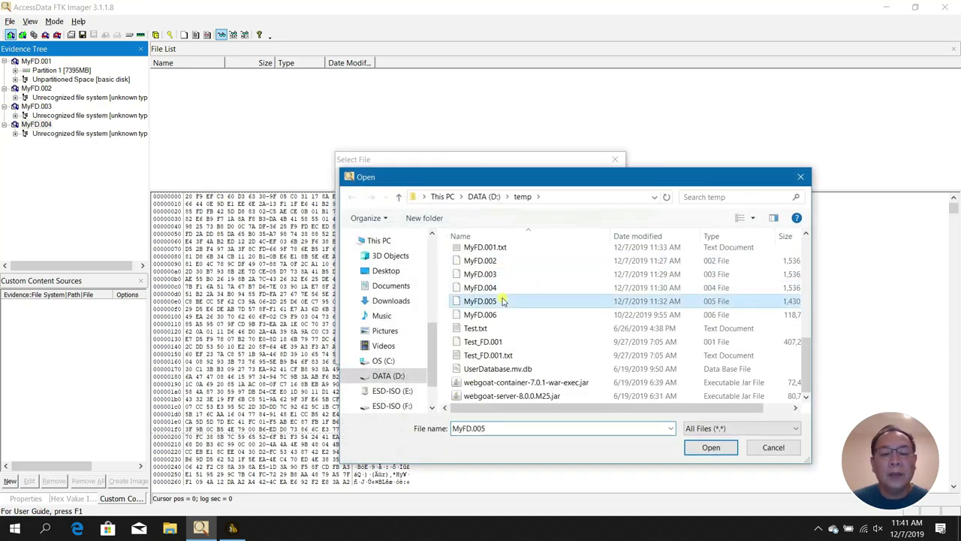
{"action": "left_click", "coordinate": [711, 447]}
{"action": "left_click", "coordinate": [479, 350]}
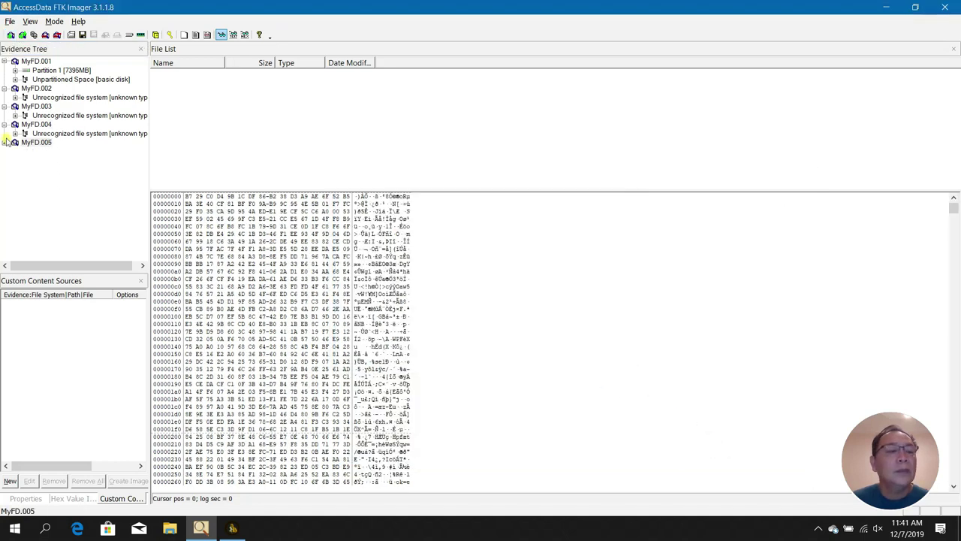
Add the image file D:\temp\MyFD.006 as another evidence item and expand it in the evidence tree.
{"action": "left_click", "coordinate": [7, 35]}
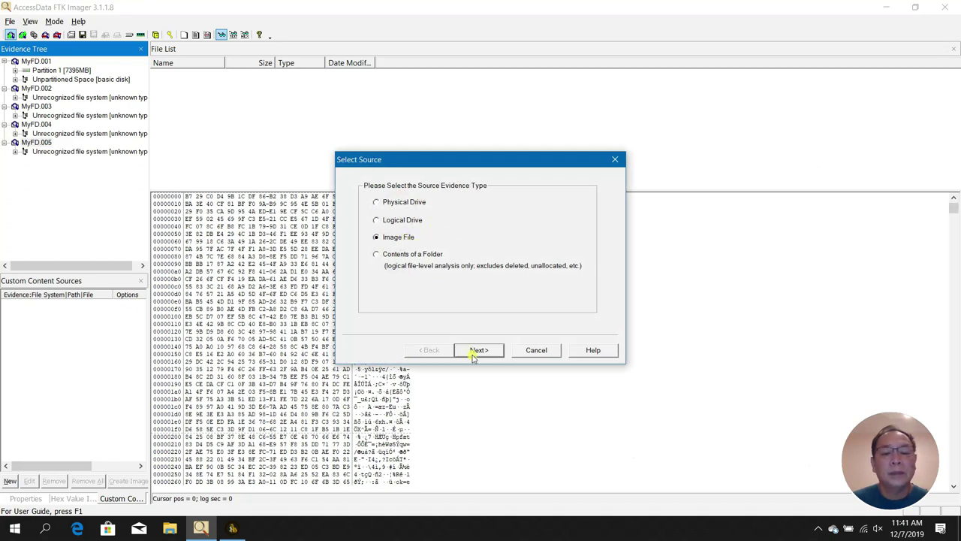
{"action": "left_click", "coordinate": [475, 352]}
{"action": "left_click", "coordinate": [536, 247]}
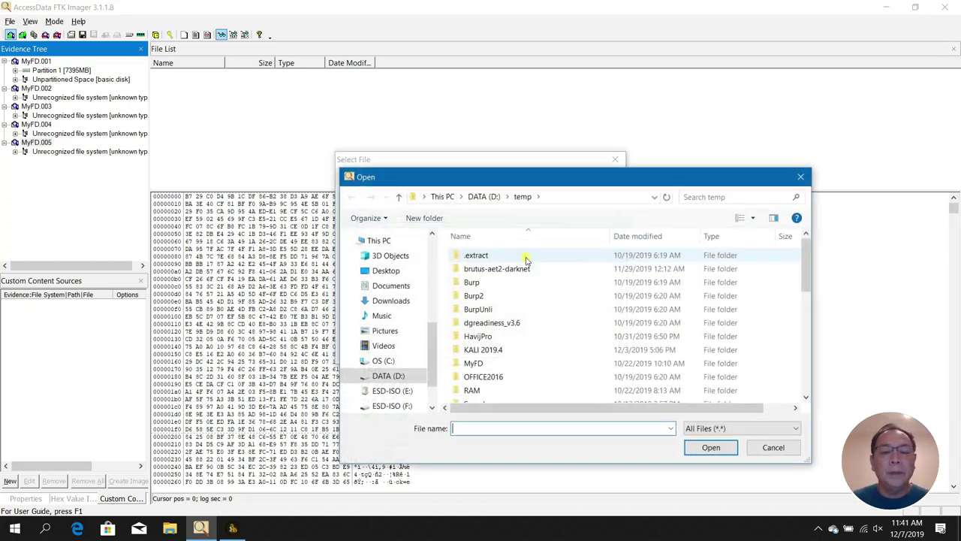
{"action": "scroll", "coordinate": [522, 315], "scroll_direction": "down", "scroll_amount": 5}
{"action": "double_click", "coordinate": [475, 314]}
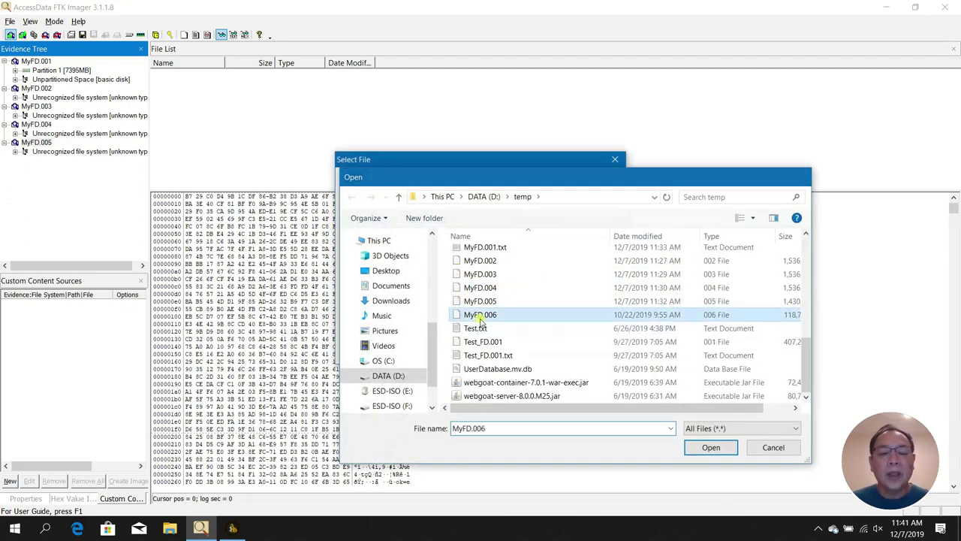
{"action": "left_click", "coordinate": [484, 350]}
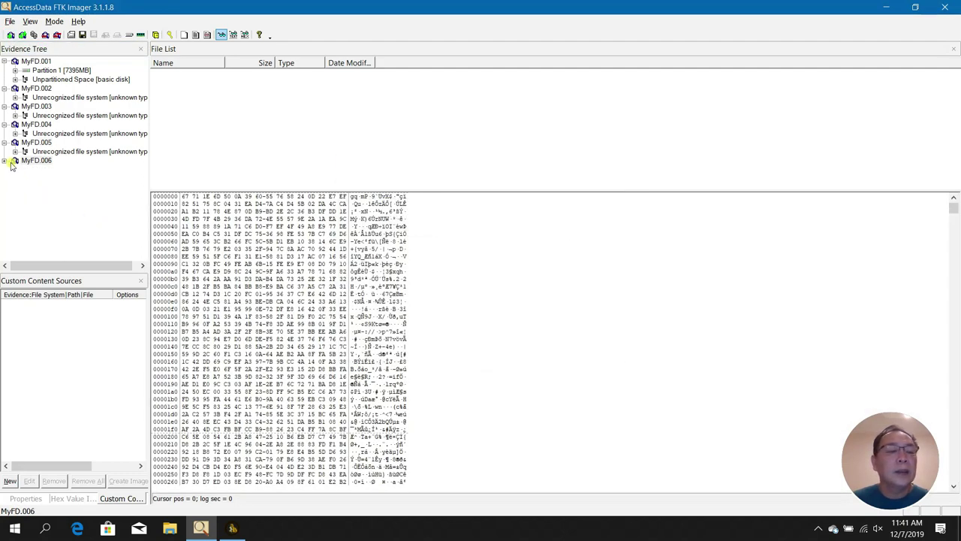
{"action": "left_click", "coordinate": [6, 161]}
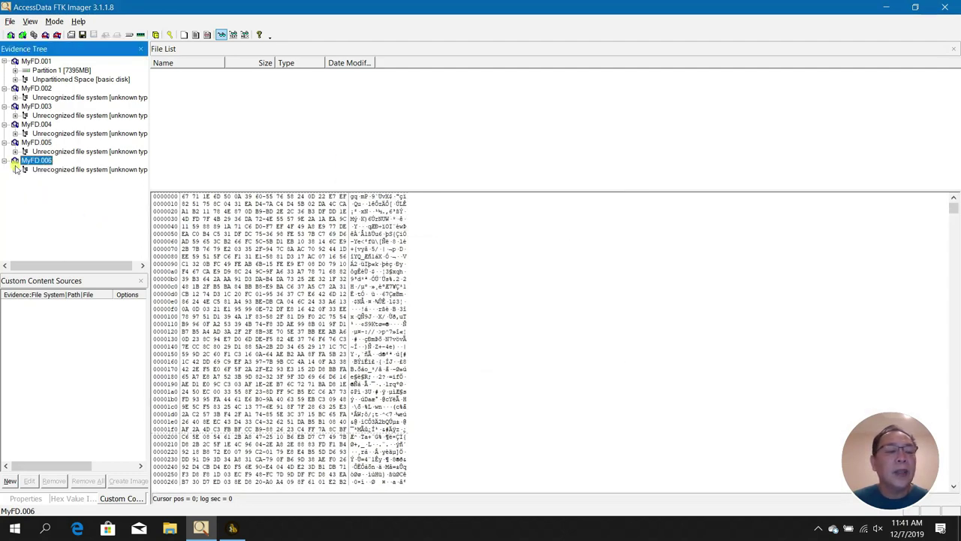
Expand MyFD.001's Partition 1 down to its root folder, plus the unpartitioned space, and list the ESD-ISO file system's contents.
{"action": "left_click", "coordinate": [15, 70]}
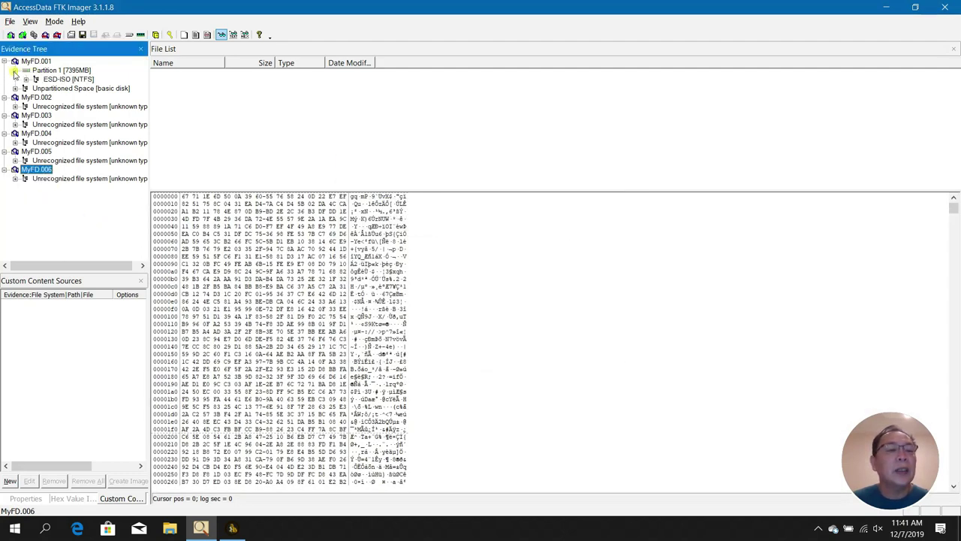
{"action": "double_click", "coordinate": [54, 80]}
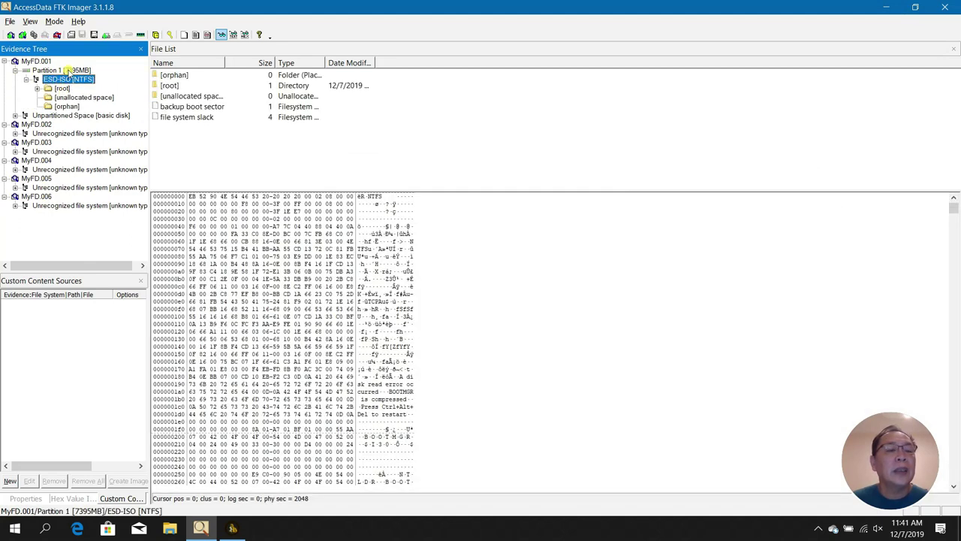
{"action": "left_click", "coordinate": [66, 70]}
{"action": "left_click", "coordinate": [38, 89]}
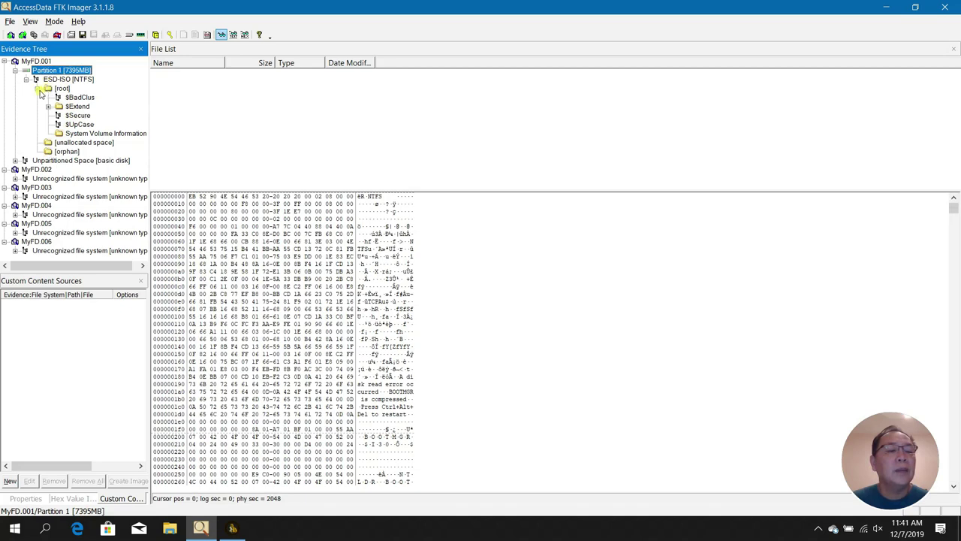
{"action": "left_click", "coordinate": [16, 161]}
{"action": "left_click", "coordinate": [69, 79]}
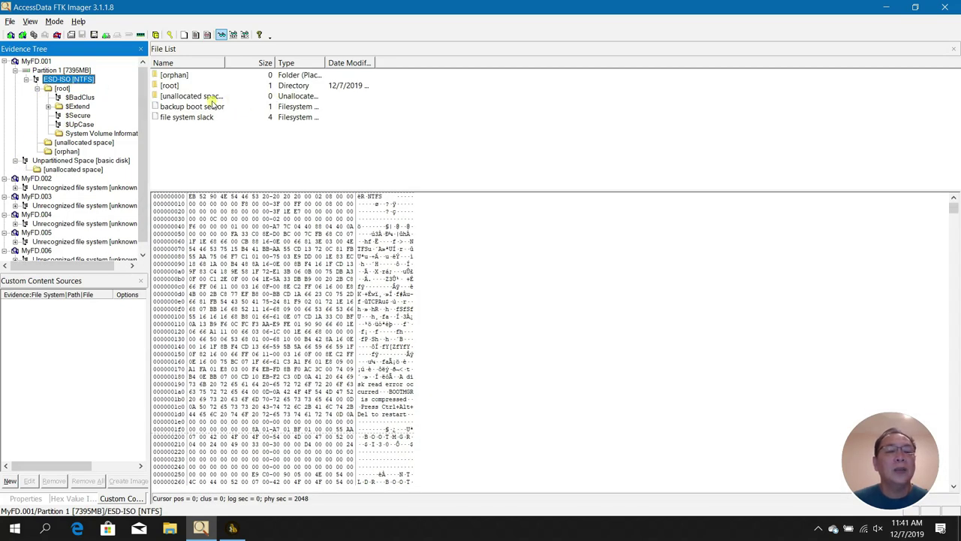
Widen the evidence tree and expand $Extend, $RmMetadata and $TxfLog under the root folder to examine their contents.
{"action": "double_click", "coordinate": [77, 107]}
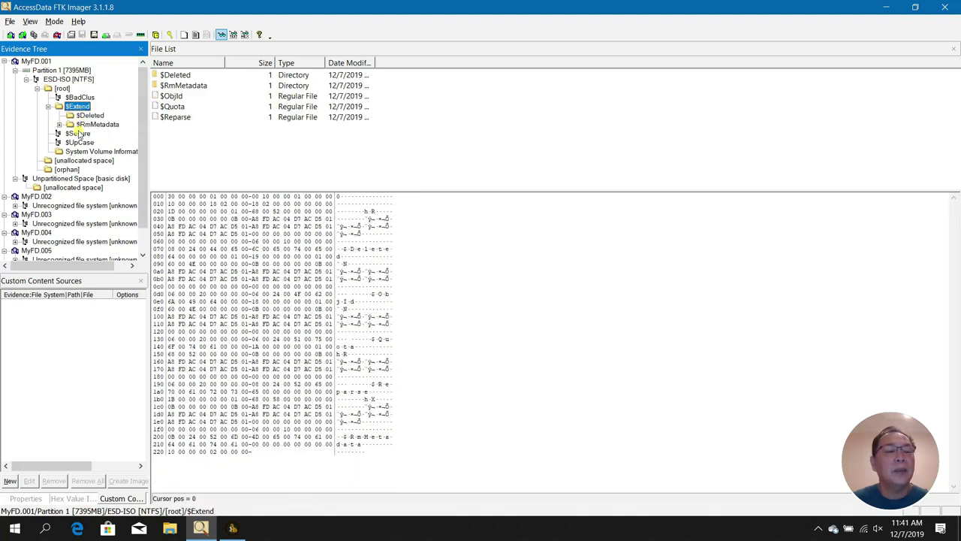
{"action": "left_click", "coordinate": [82, 124]}
{"action": "double_click", "coordinate": [79, 125]}
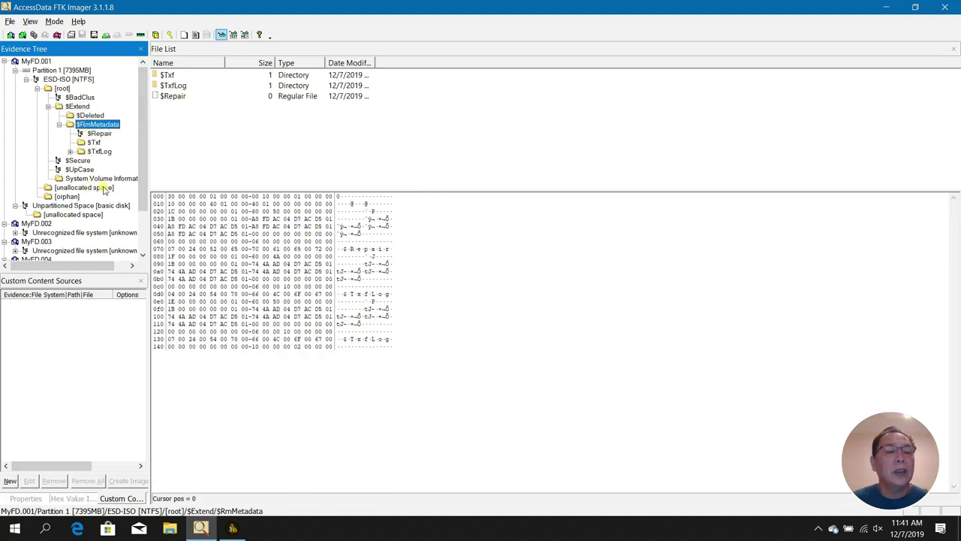
{"action": "left_click_drag", "start_coordinate": [150, 167], "coordinate": [162, 169]}
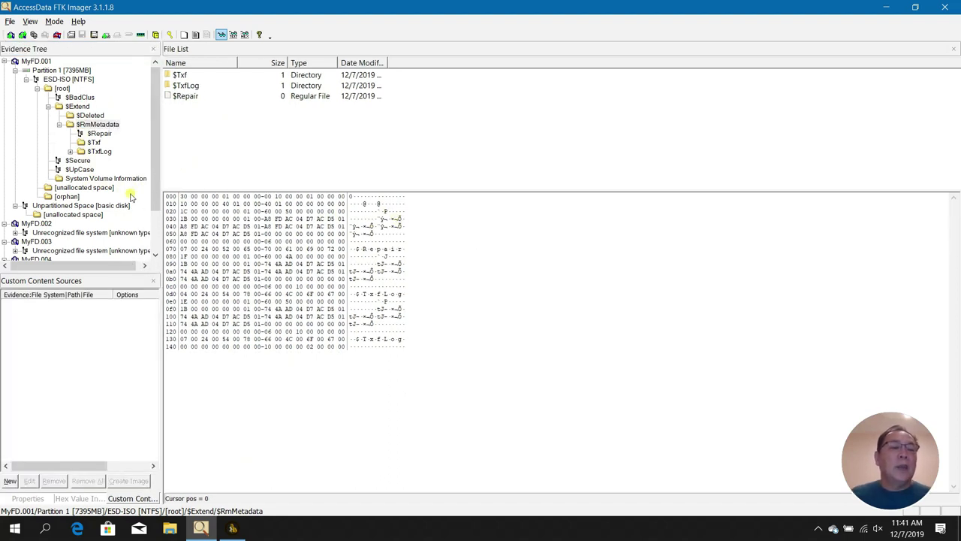
{"action": "left_click", "coordinate": [69, 151]}
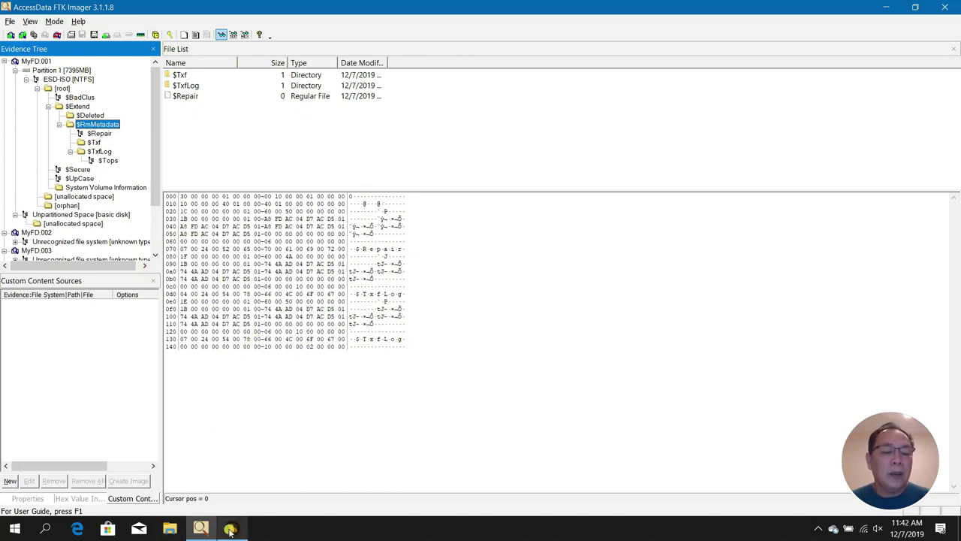
Switch between Autopsy and FTK Imager to compare how each presents the MyFD.001 image, ending in Autopsy.
{"action": "mouse_move", "coordinate": [232, 528]}
{"action": "left_click", "coordinate": [180, 462]}
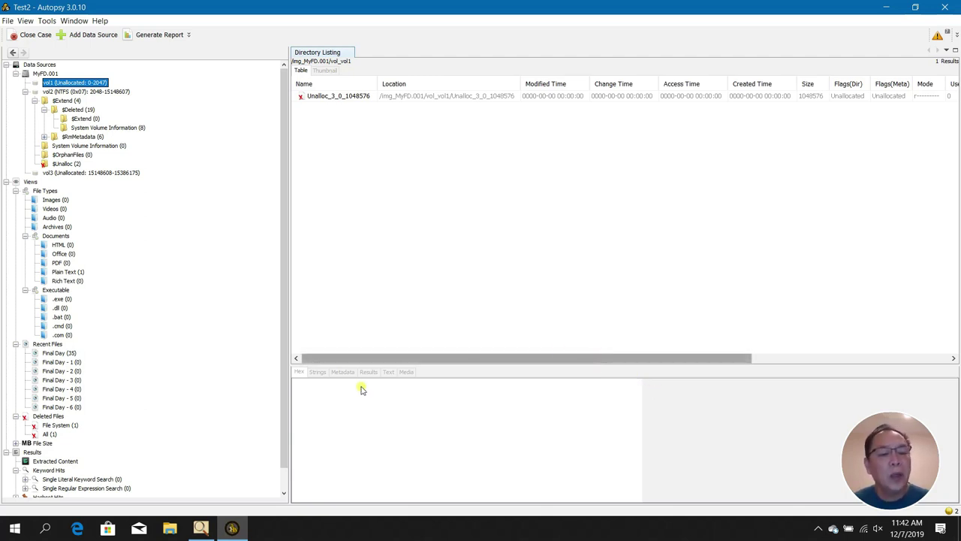
{"action": "left_click", "coordinate": [201, 528]}
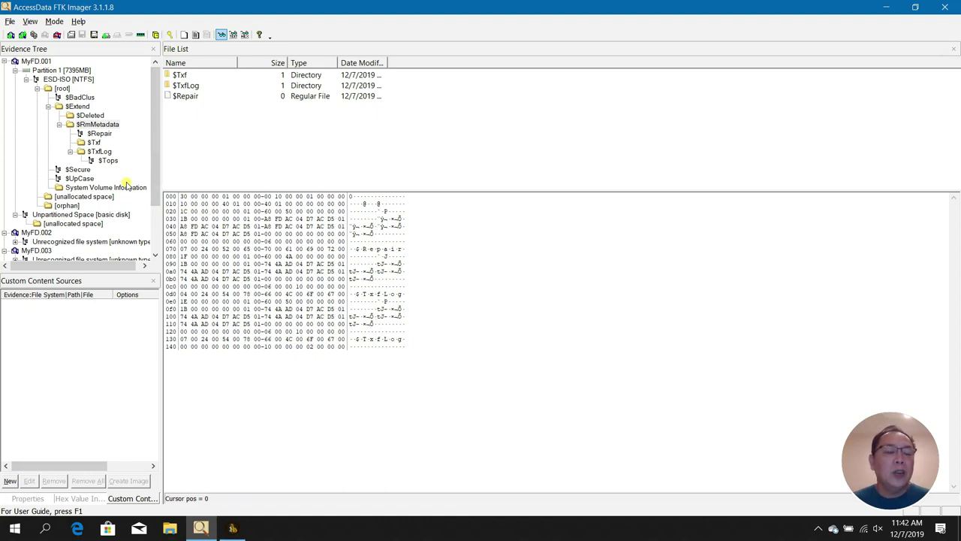
{"action": "left_click", "coordinate": [229, 529]}
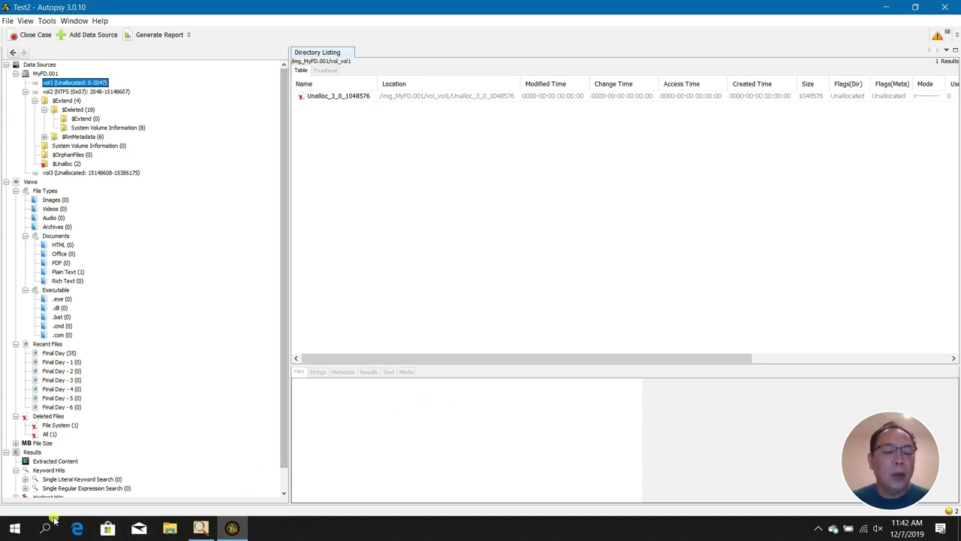
Launch Google Chrome and search the web for "encase".
{"action": "left_click", "coordinate": [16, 531]}
{"action": "type", "text": "c"}
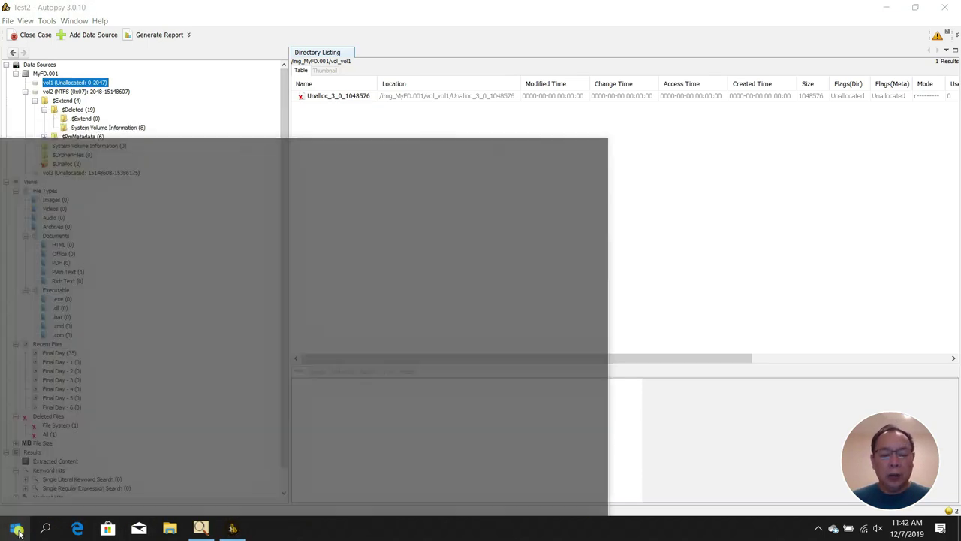
{"action": "type", "text": "h"}
{"action": "key", "text": "Return"}
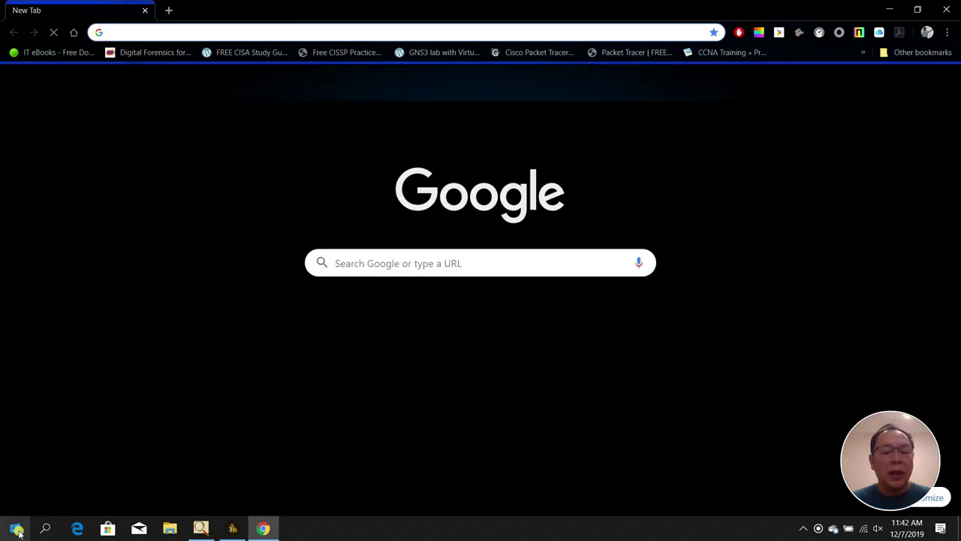
{"action": "type", "text": "encase"}
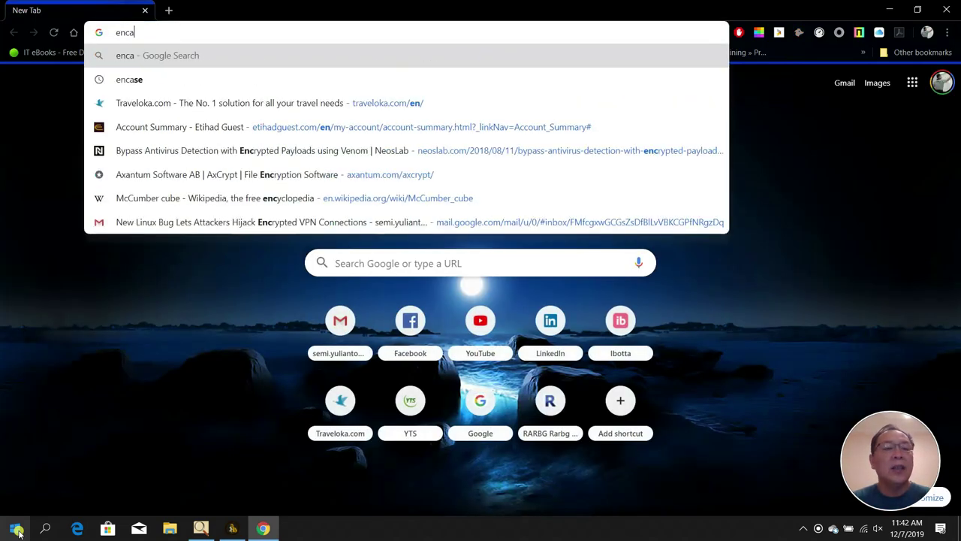